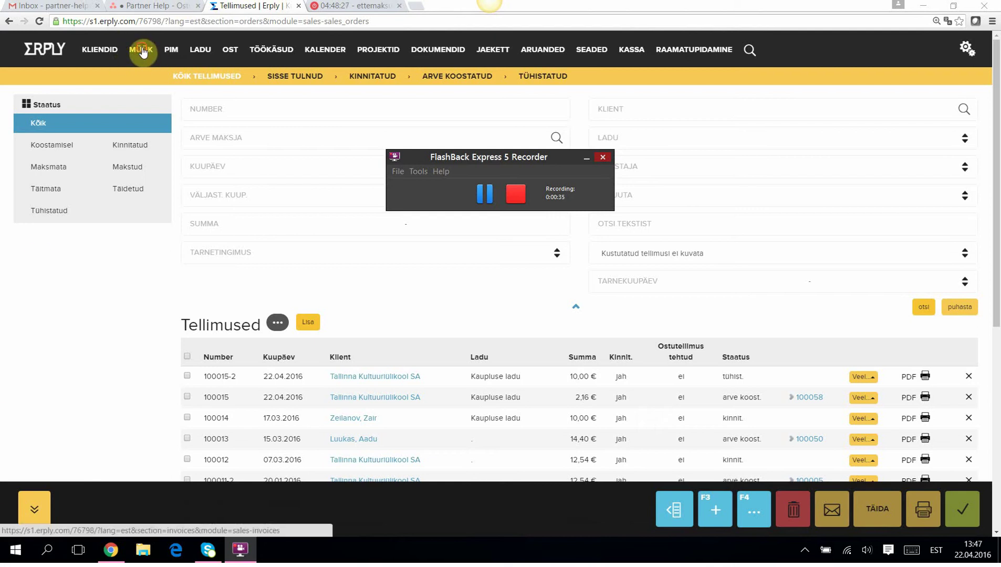
Step: Create a new sales order (Tellimus) and select Tallinna Kultuuriülikool SA as the client
{"action": "mouse_move", "coordinate": [142, 53]}
{"action": "left_click", "coordinate": [165, 101]}
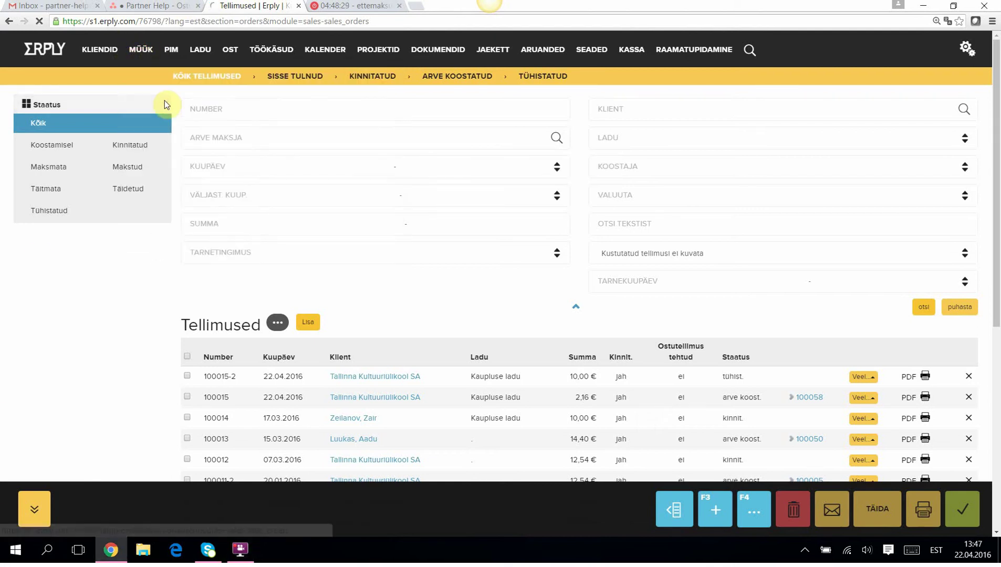
{"action": "left_click", "coordinate": [308, 322]}
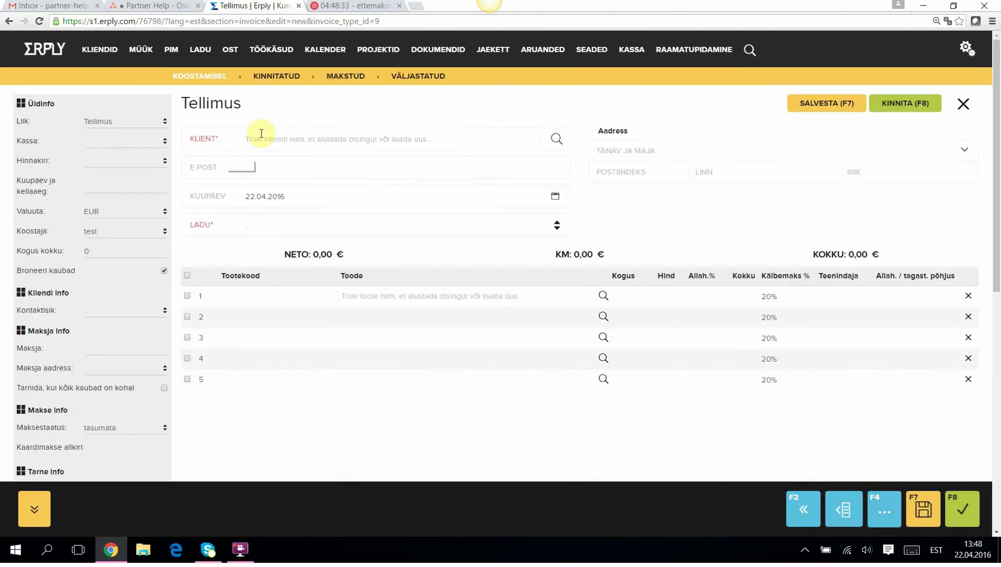
{"action": "left_click", "coordinate": [556, 141]}
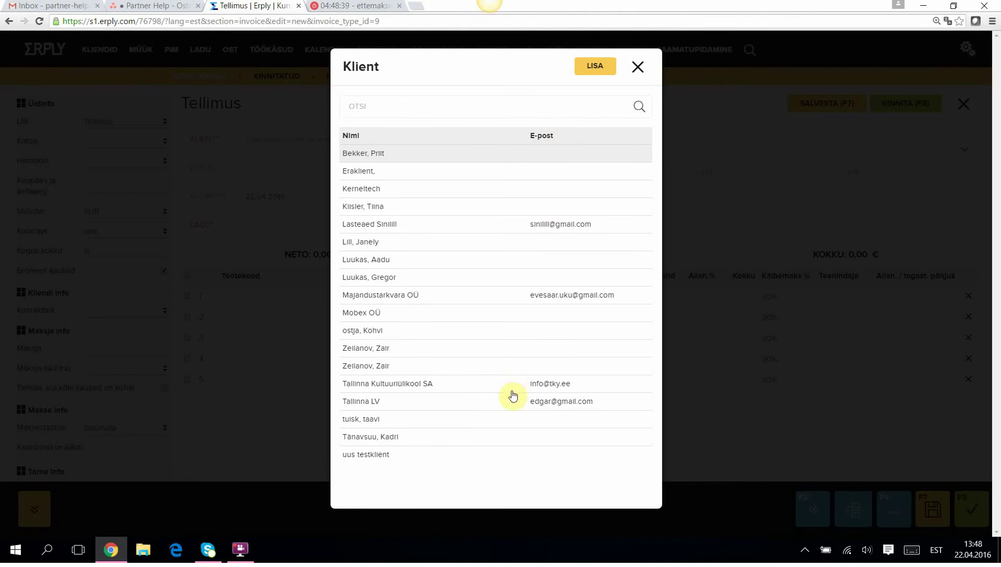
{"action": "left_click", "coordinate": [382, 387]}
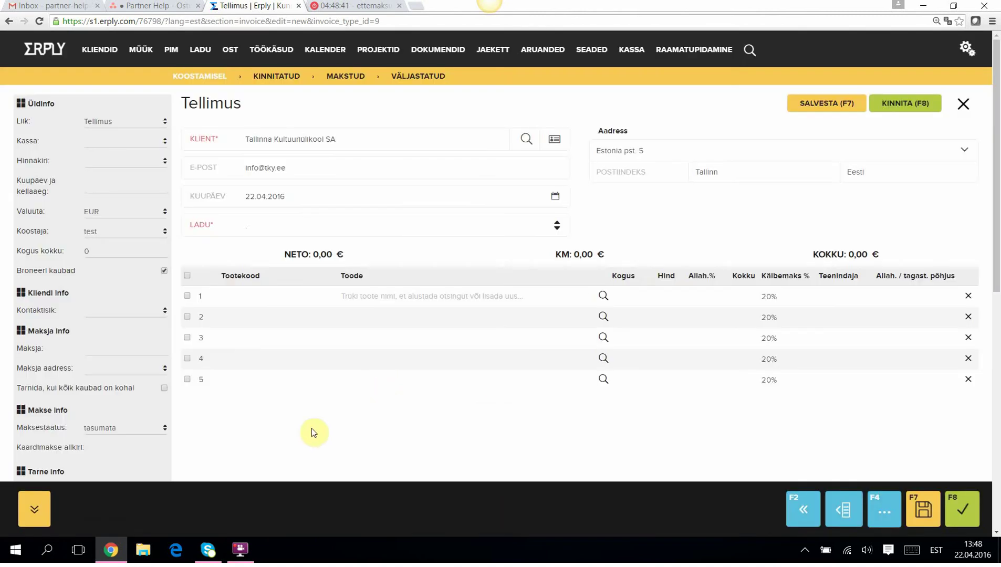
Step: Keep the order date at 22.04.2016 and set the warehouse (Ladu) to Kaupluse ladu
{"action": "left_click", "coordinate": [297, 194]}
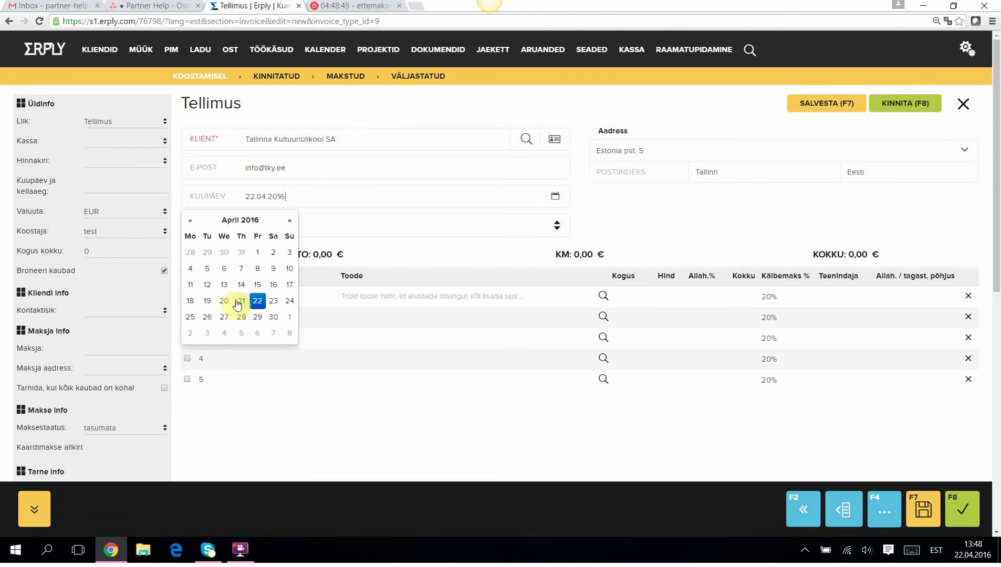
{"action": "left_click", "coordinate": [654, 234]}
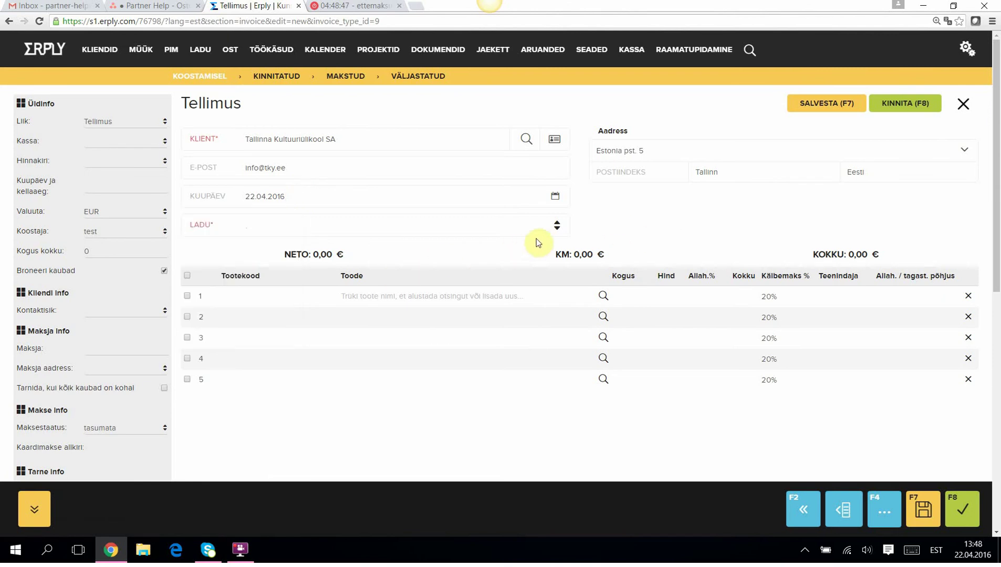
{"action": "left_click", "coordinate": [559, 233]}
{"action": "left_click", "coordinate": [533, 255]}
Step: Add Akvarelliblokk A4 and Akvarellipaber 1 leht to the order, each with a quantity of 2
{"action": "left_click", "coordinate": [603, 297]}
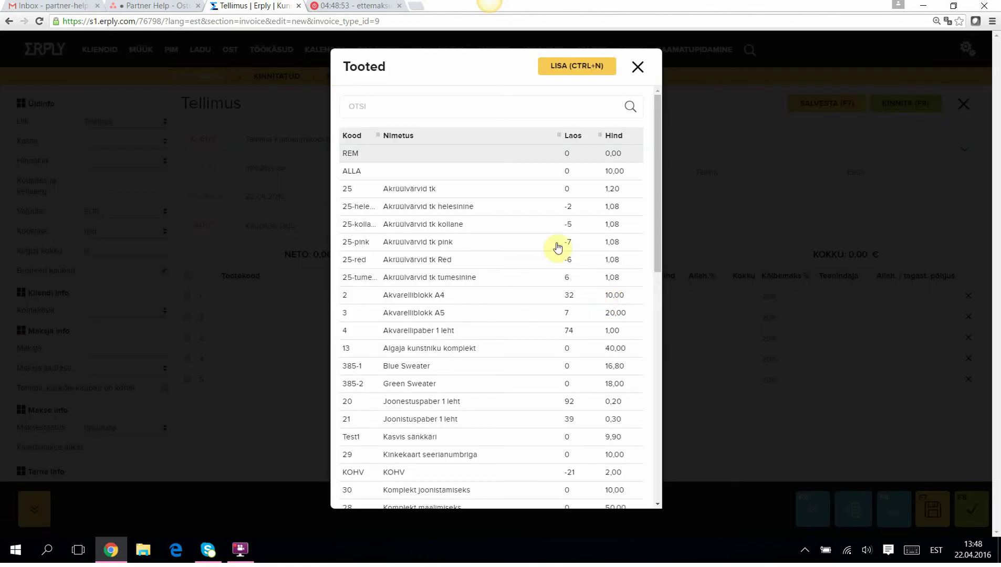
{"action": "left_click", "coordinate": [353, 298]}
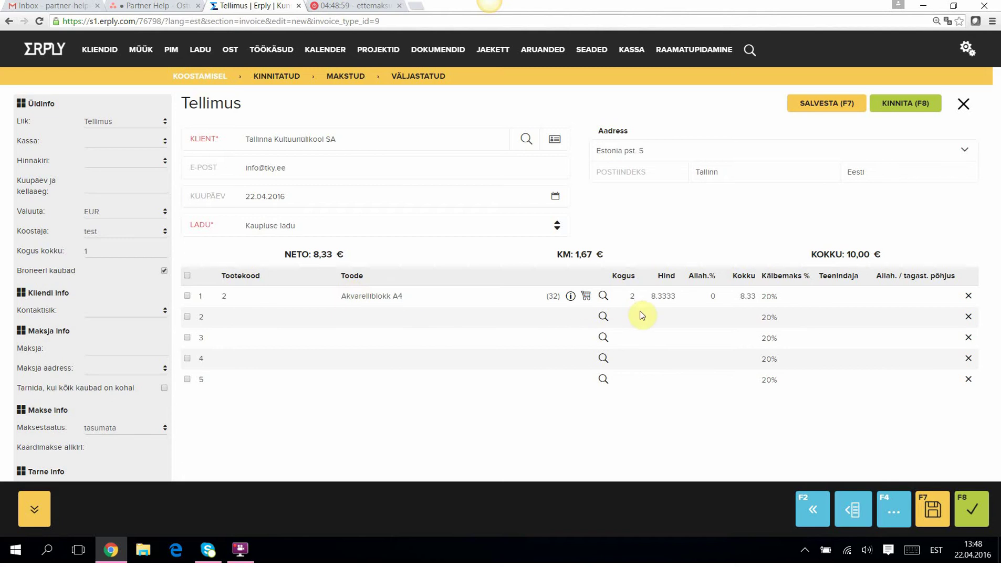
{"action": "left_click", "coordinate": [603, 317]}
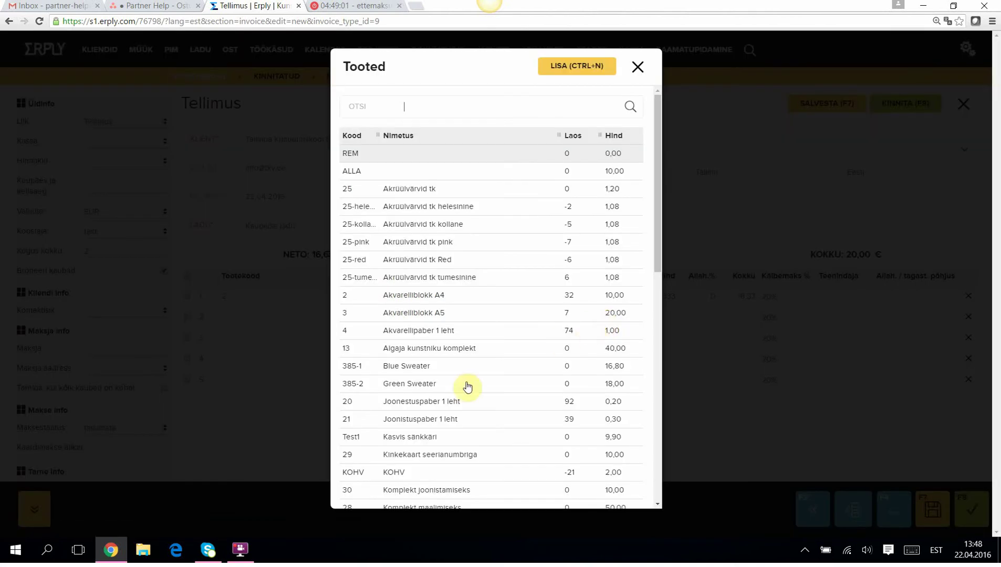
{"action": "left_click", "coordinate": [355, 331]}
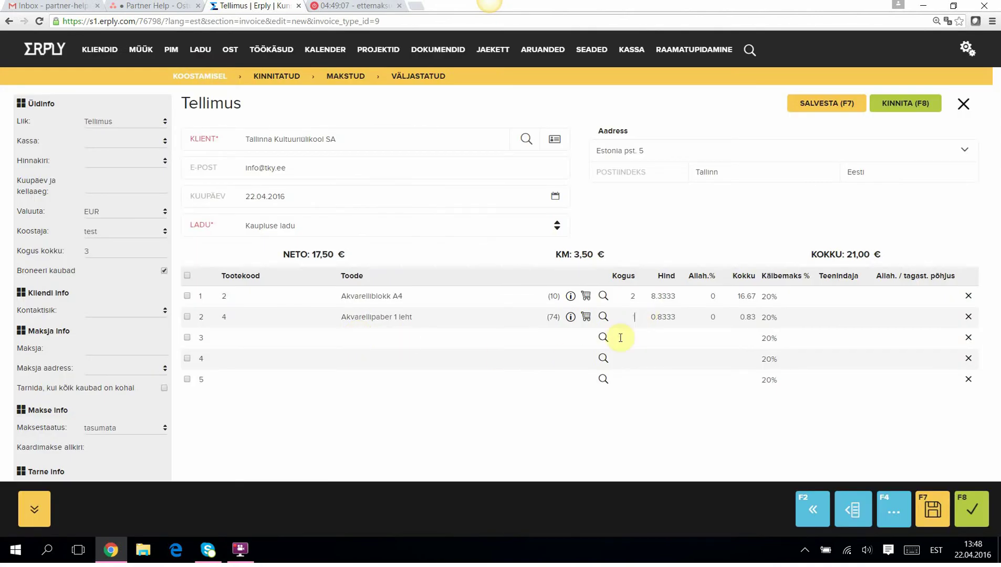
{"action": "type", "text": "2"}
{"action": "key", "text": "Tab"}
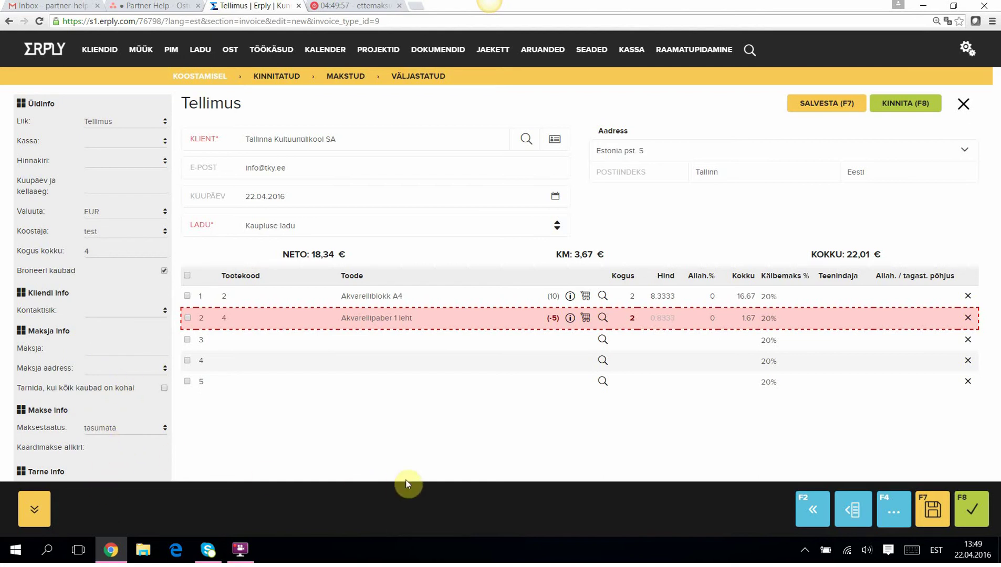
Step: Save the sales order and confirm it
{"action": "left_click", "coordinate": [816, 102]}
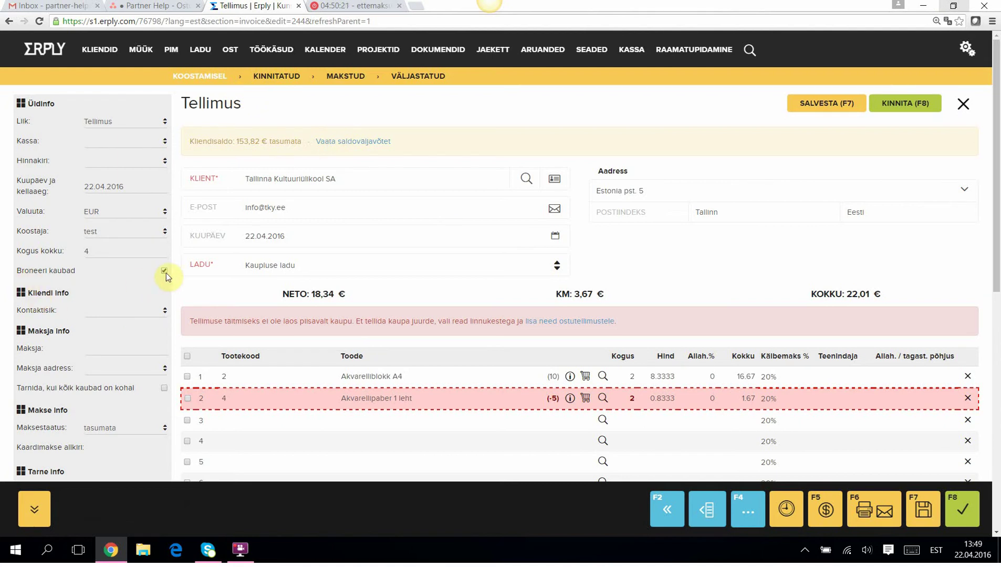
{"action": "left_click", "coordinate": [895, 102]}
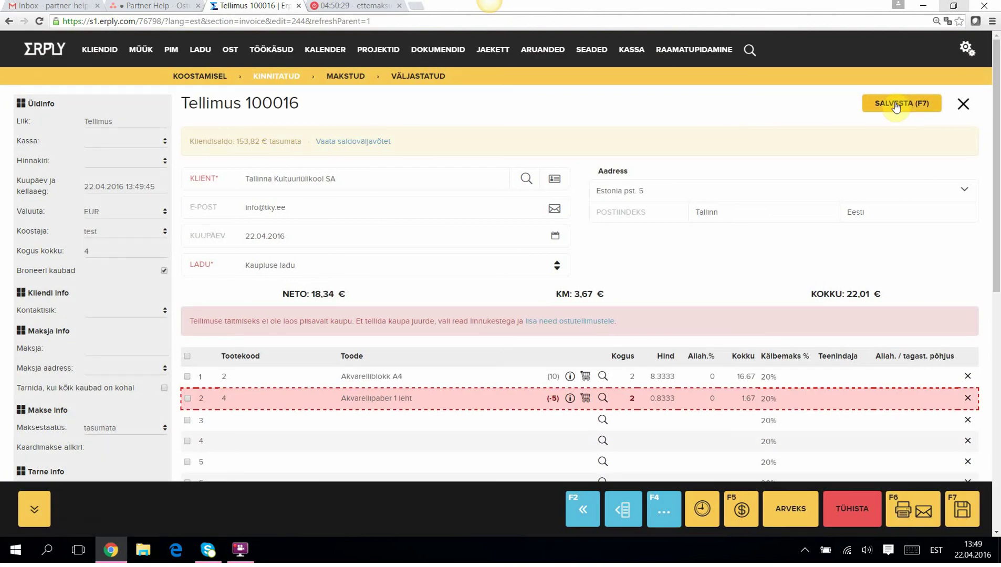
Step: Open the e-mail draft for sending the order confirmation to the client and close it without sending
{"action": "left_click", "coordinate": [915, 511]}
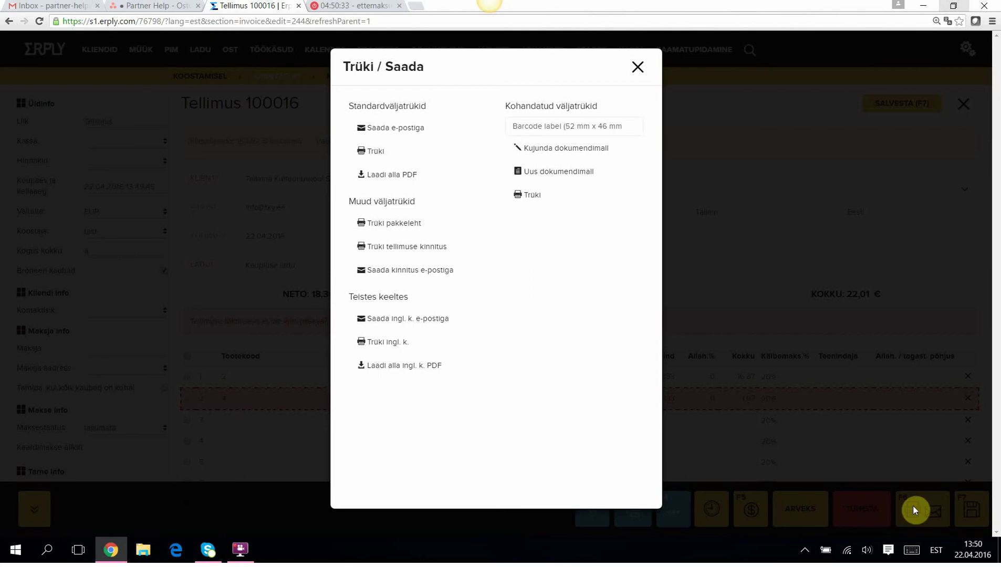
{"action": "left_click", "coordinate": [436, 273]}
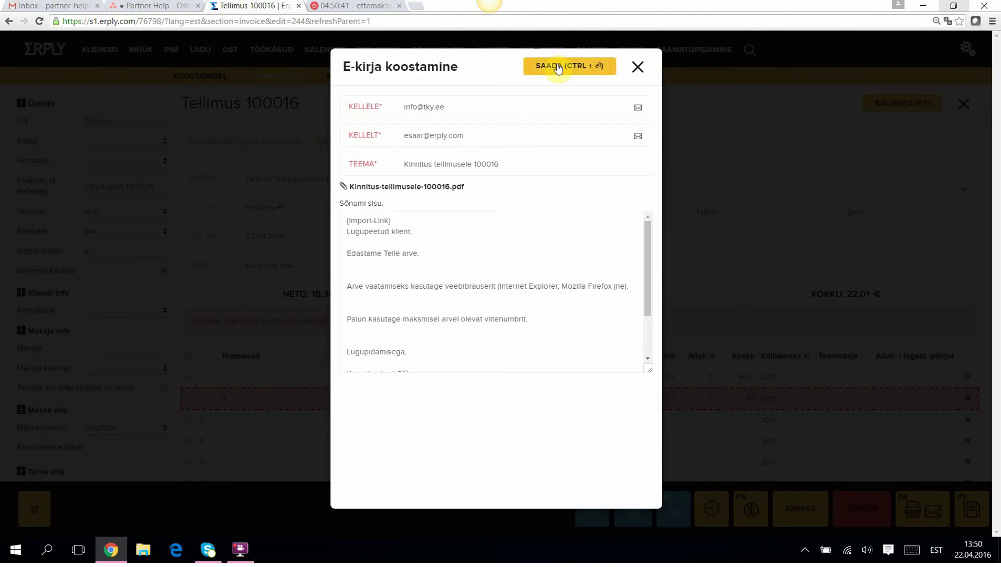
{"action": "left_click", "coordinate": [638, 68]}
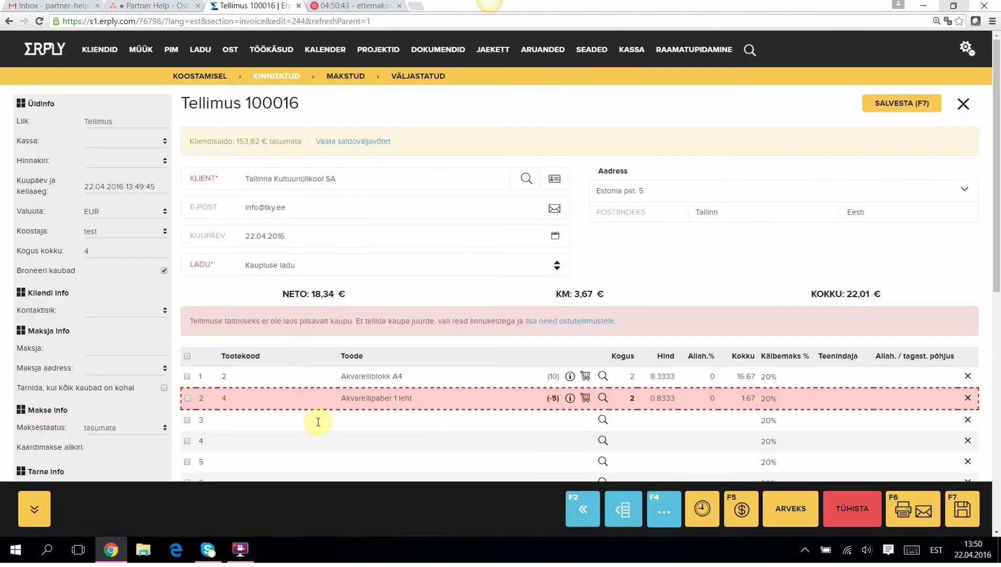
Step: View the printable order confirmation in an enlarged window and the standard order printout, closing each one
{"action": "left_click", "coordinate": [918, 508]}
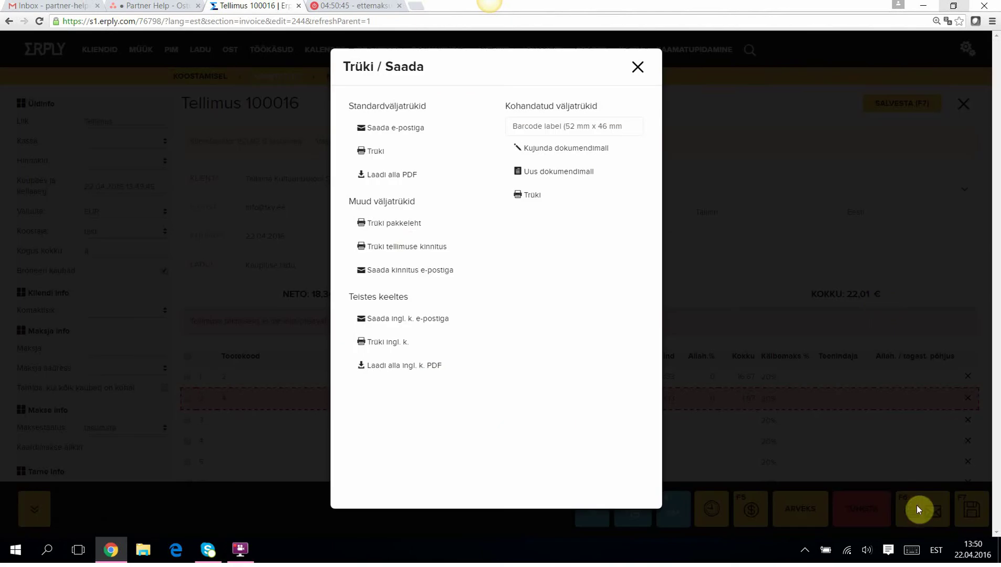
{"action": "left_click", "coordinate": [381, 252]}
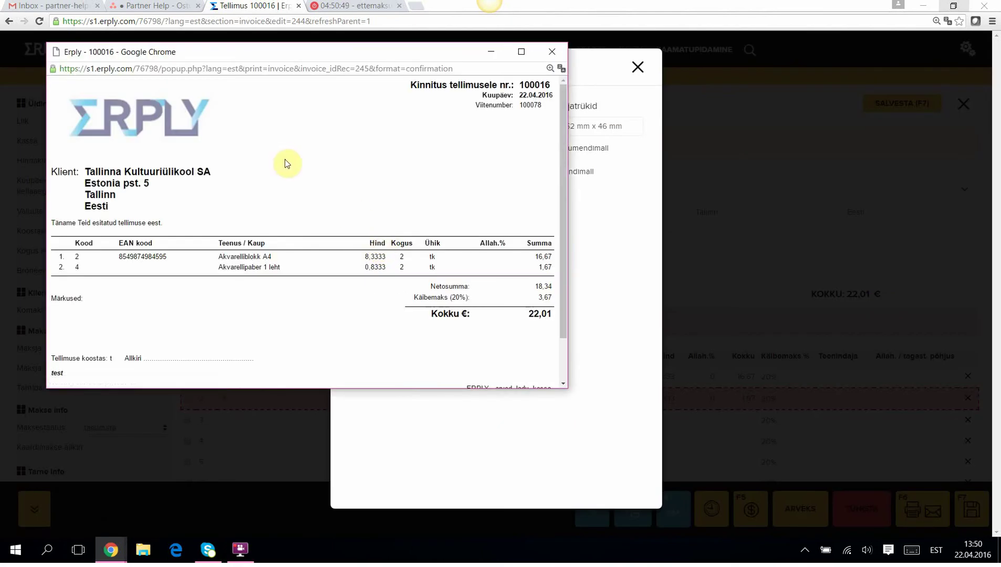
{"action": "left_click_drag", "start_coordinate": [351, 388], "coordinate": [367, 498]}
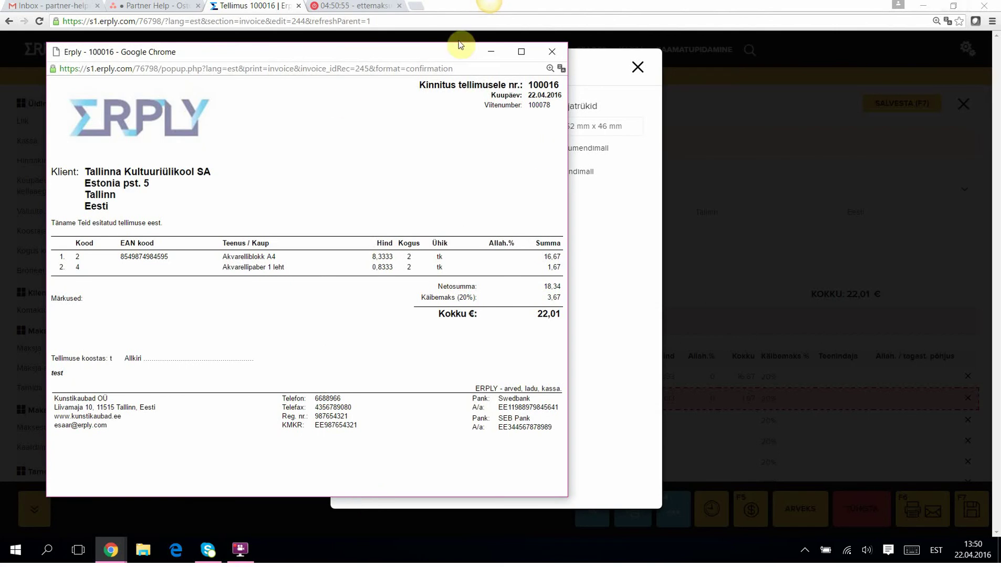
{"action": "left_click", "coordinate": [556, 53]}
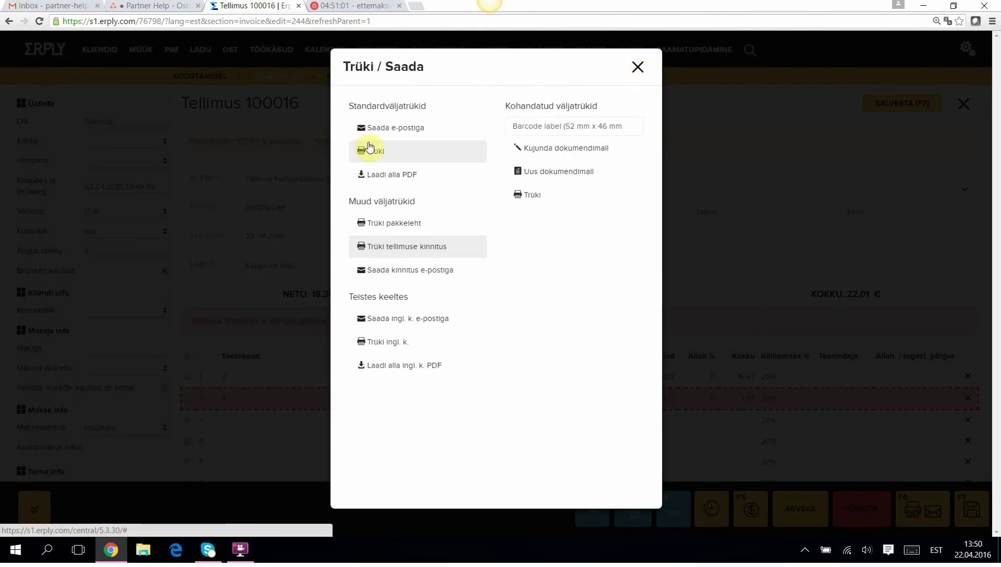
{"action": "left_click", "coordinate": [389, 156]}
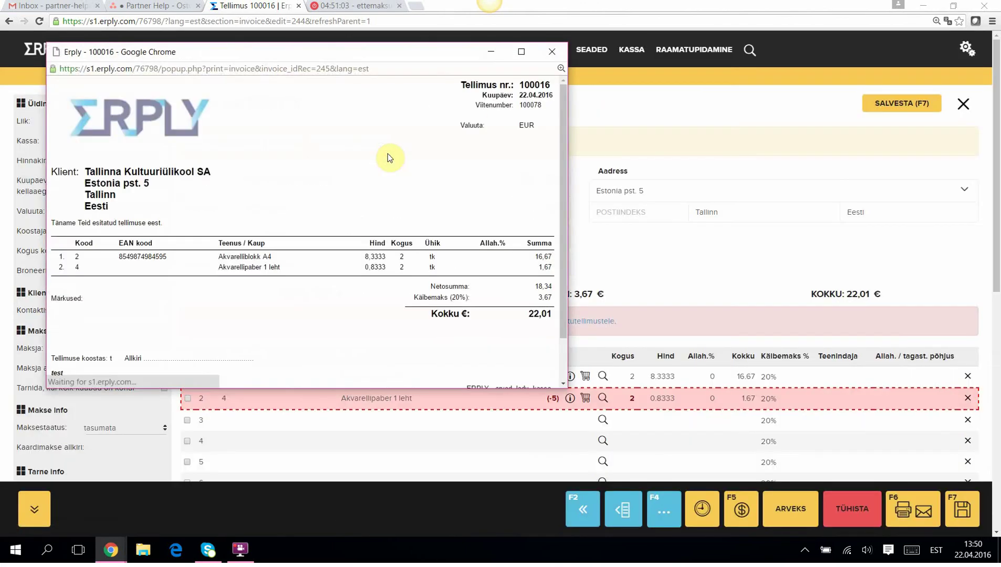
{"action": "left_click", "coordinate": [552, 52]}
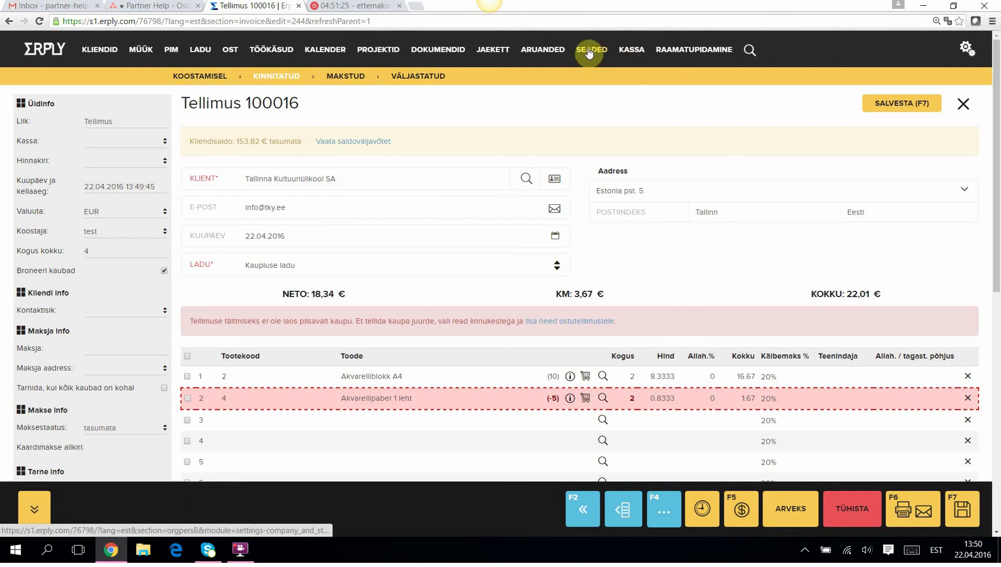
Step: In the general settings, examine the options under invoices and sales that define when an order is completely fulfilled
{"action": "mouse_move", "coordinate": [589, 53]}
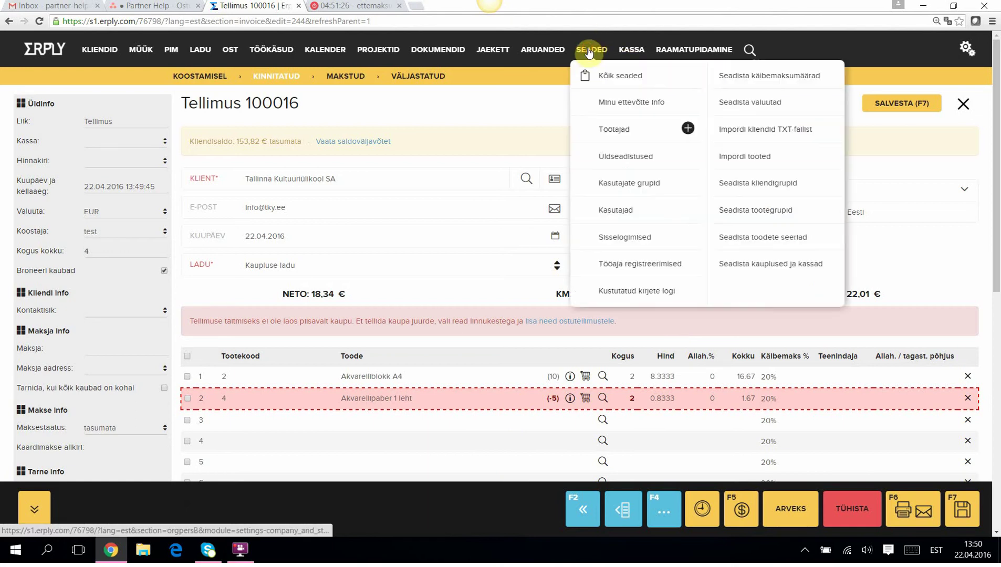
{"action": "left_click", "coordinate": [630, 158]}
{"action": "scroll", "coordinate": [414, 290], "scroll_direction": "down", "scroll_amount": 6}
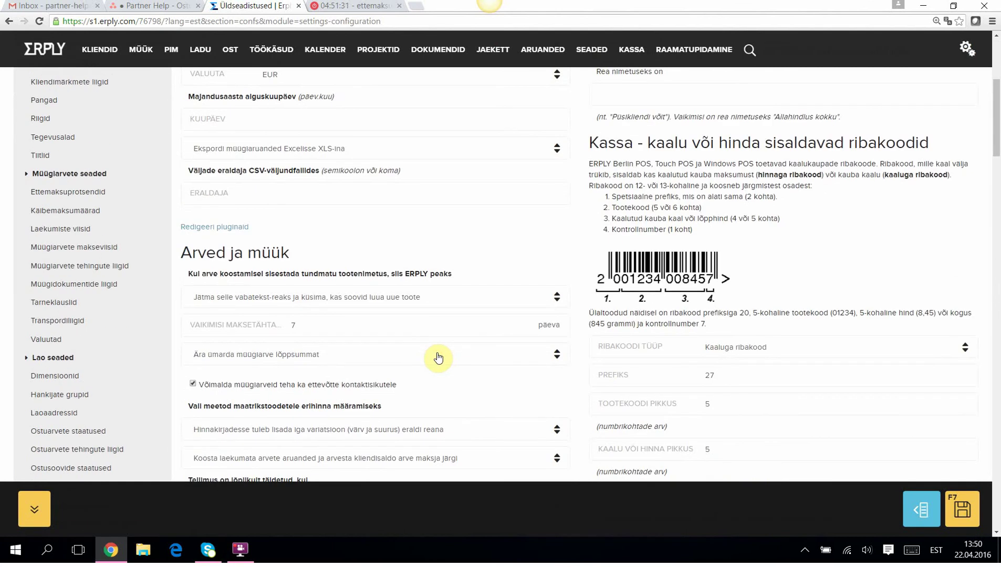
{"action": "scroll", "coordinate": [442, 357], "scroll_direction": "down", "scroll_amount": 2}
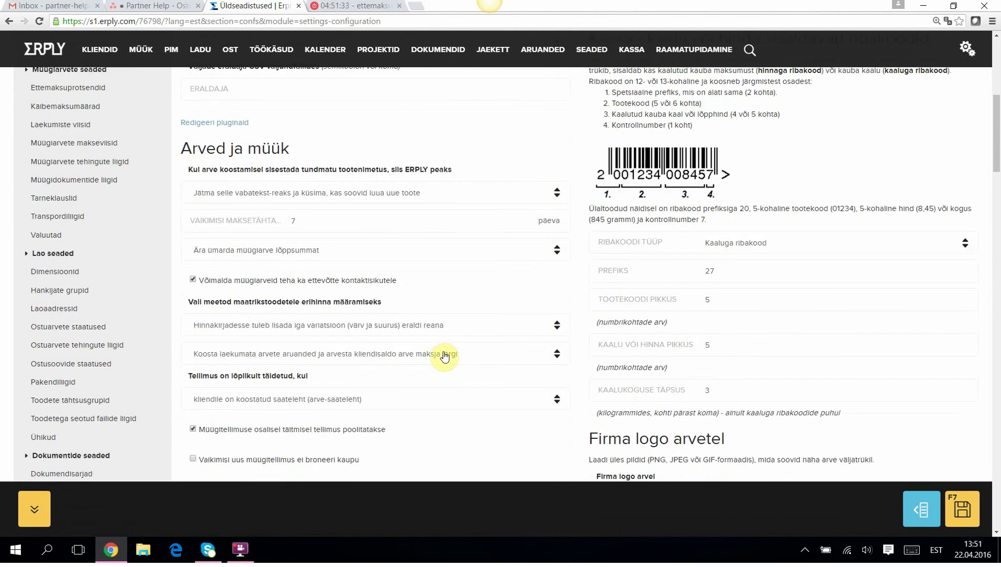
{"action": "scroll", "coordinate": [444, 356], "scroll_direction": "down", "scroll_amount": 1}
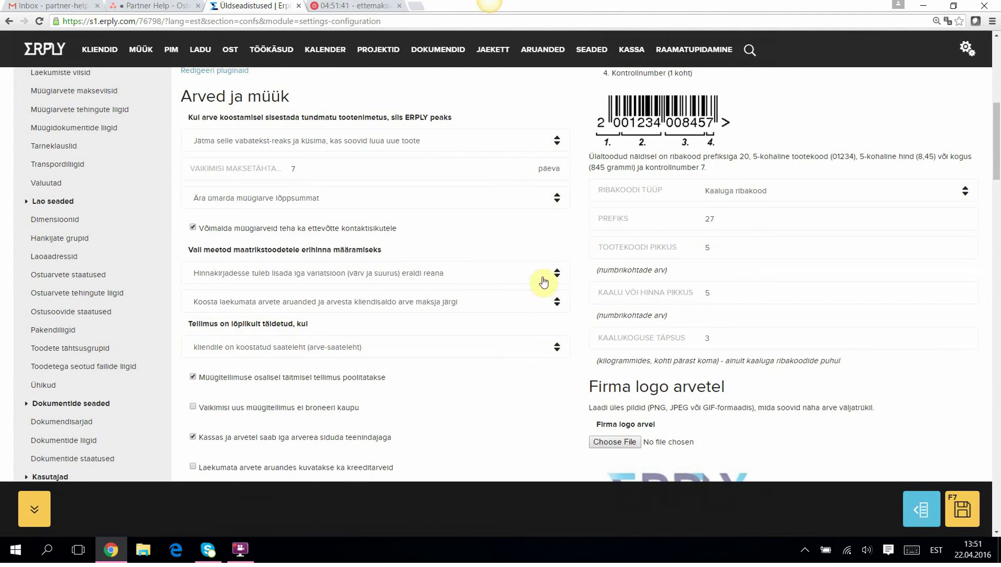
{"action": "left_click", "coordinate": [558, 350]}
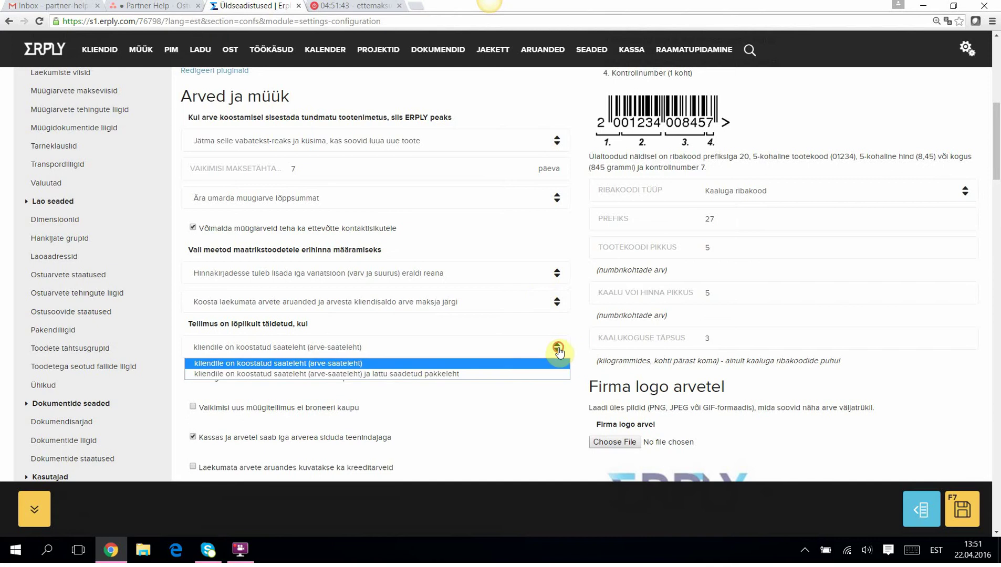
{"action": "left_click", "coordinate": [516, 414]}
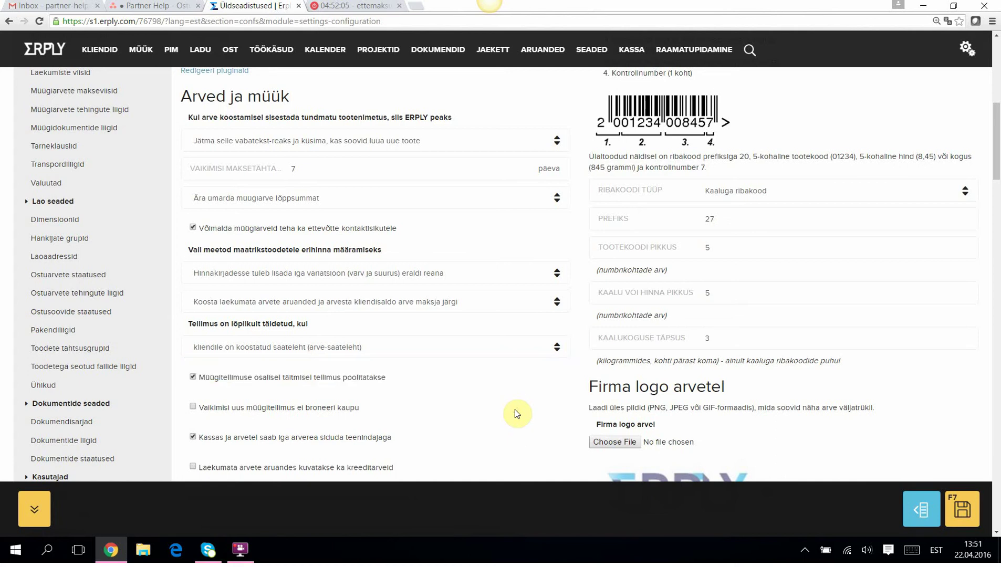
Step: Toggle the setting that splits a sales order on partial fulfilment and save the general settings
{"action": "left_click", "coordinate": [193, 377]}
{"action": "left_click", "coordinate": [971, 509]}
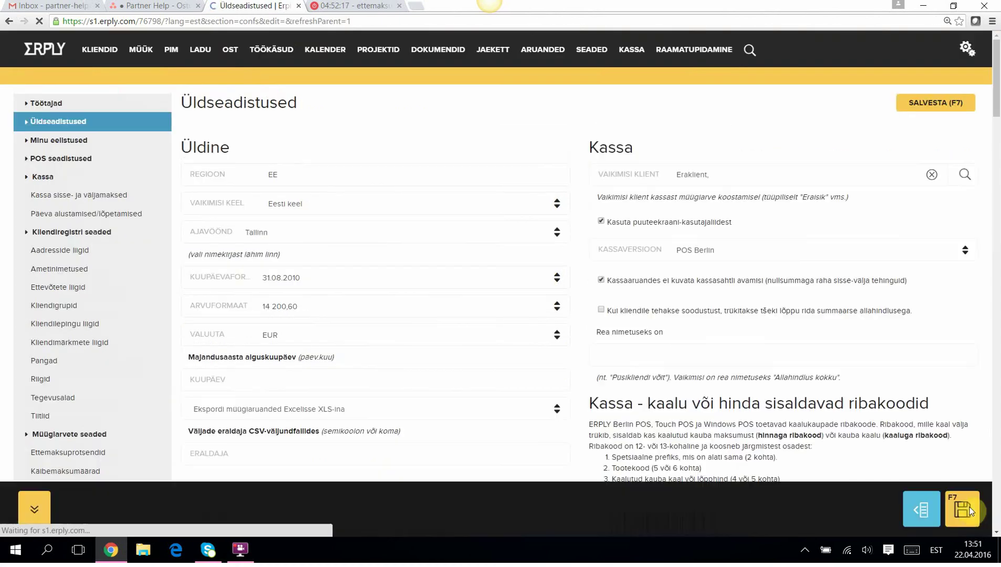
Step: Go to the sales orders list and filter it to unfulfilled orders (Täitmata)
{"action": "mouse_move", "coordinate": [141, 49]}
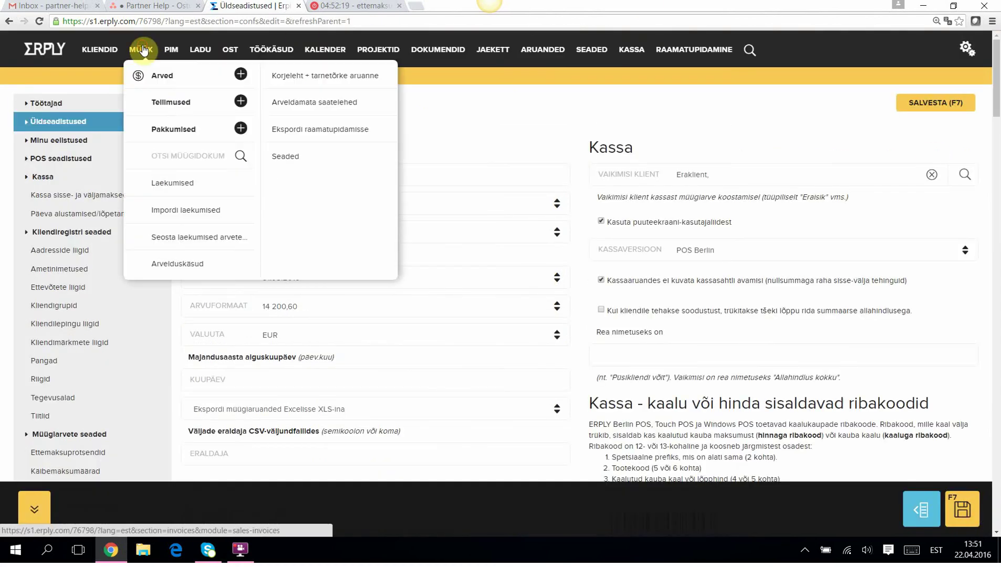
{"action": "left_click", "coordinate": [168, 112]}
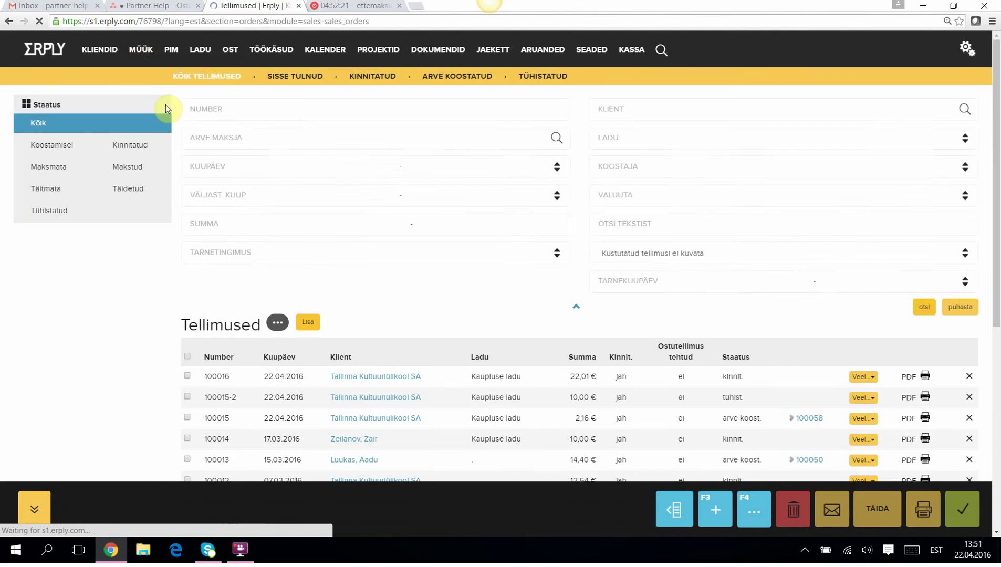
{"action": "left_click", "coordinate": [48, 190]}
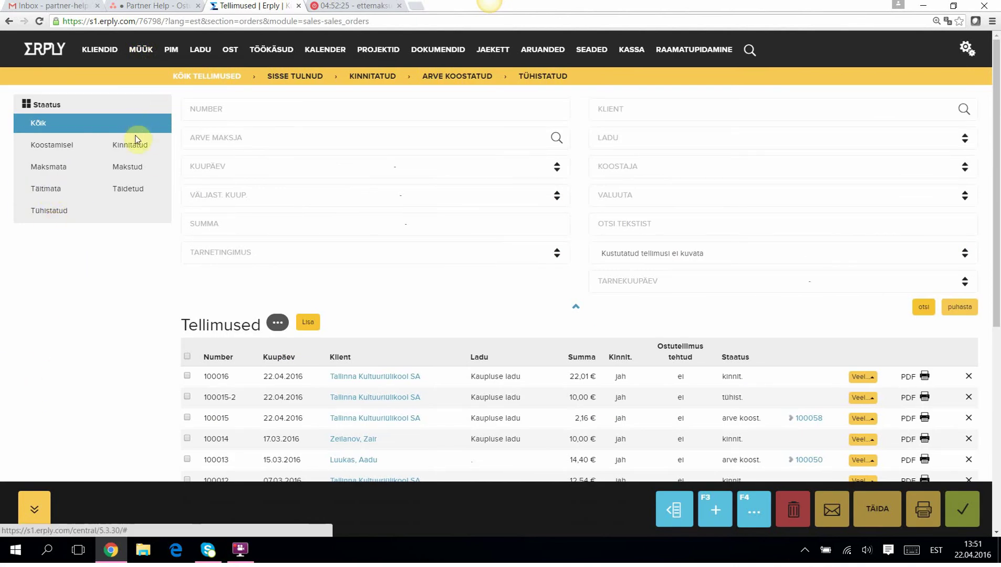
{"action": "left_click", "coordinate": [41, 194]}
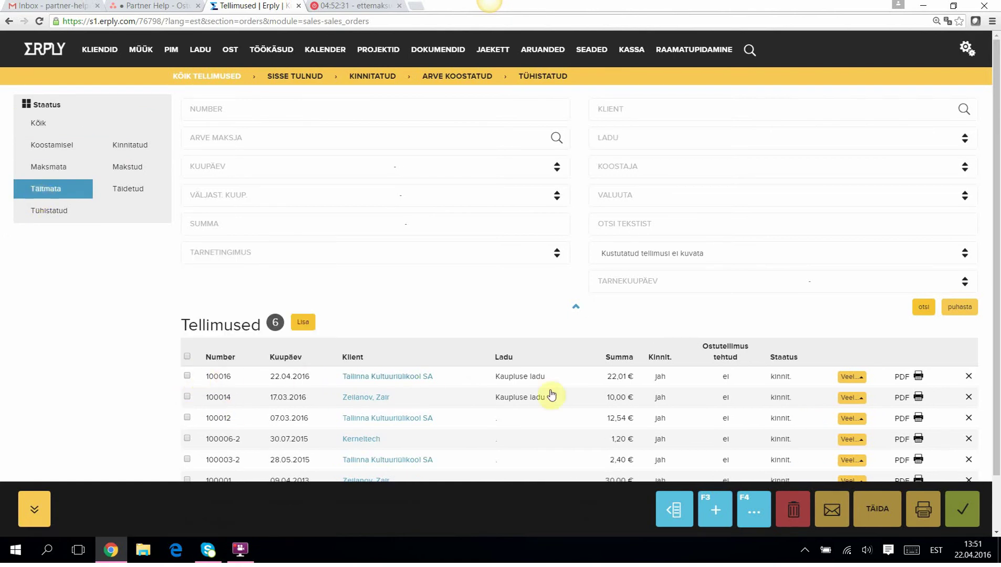
Step: Open the 22.04.2016 order for Tallinna Kultuuriülikool SA and generate an invoice-waybill (Arve-saateleht) from it
{"action": "left_click", "coordinate": [220, 379]}
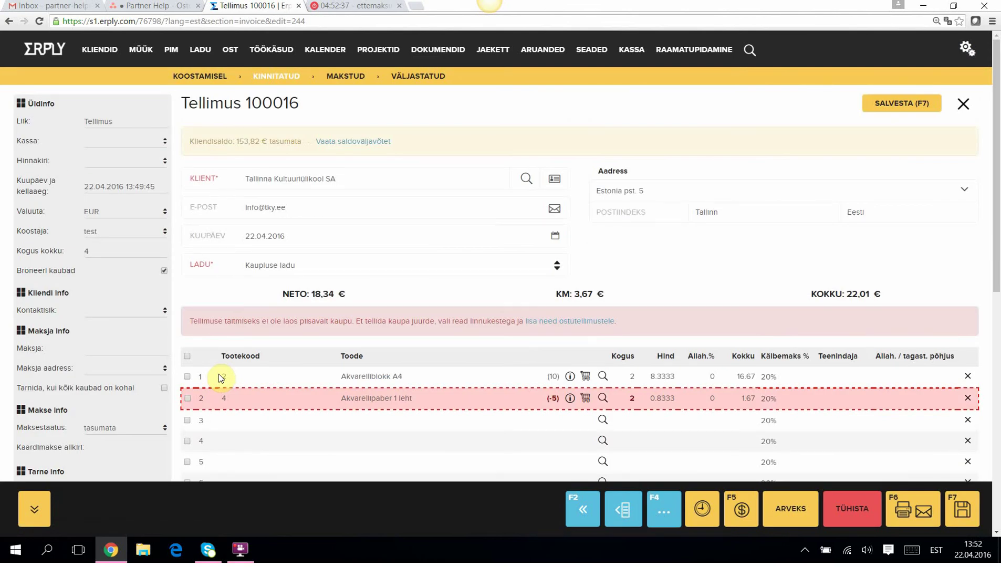
{"action": "left_click", "coordinate": [796, 508]}
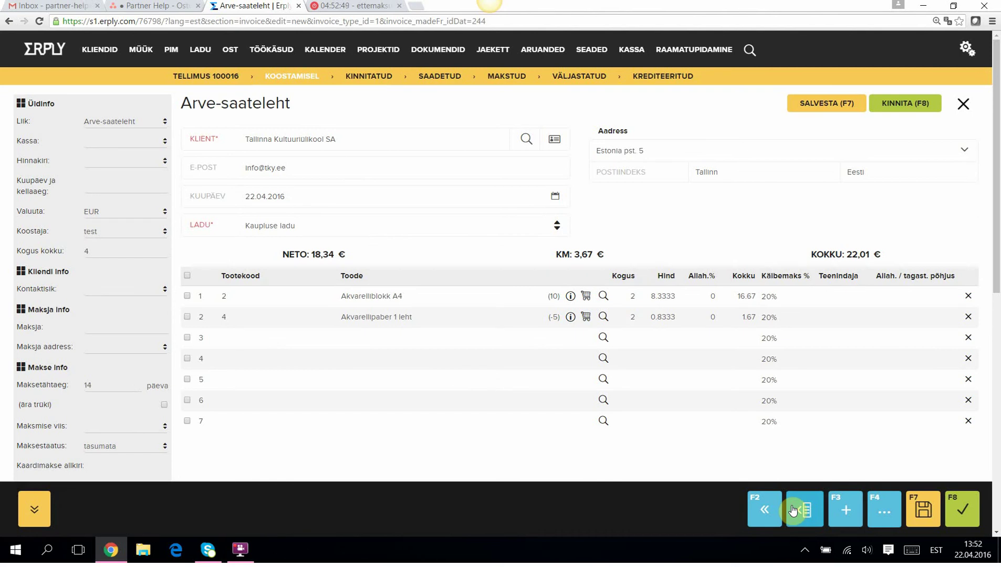
Step: Remove the Akvarellipaber 1 leht line from the invoice-waybill, confirm the document and close it
{"action": "left_click", "coordinate": [968, 317]}
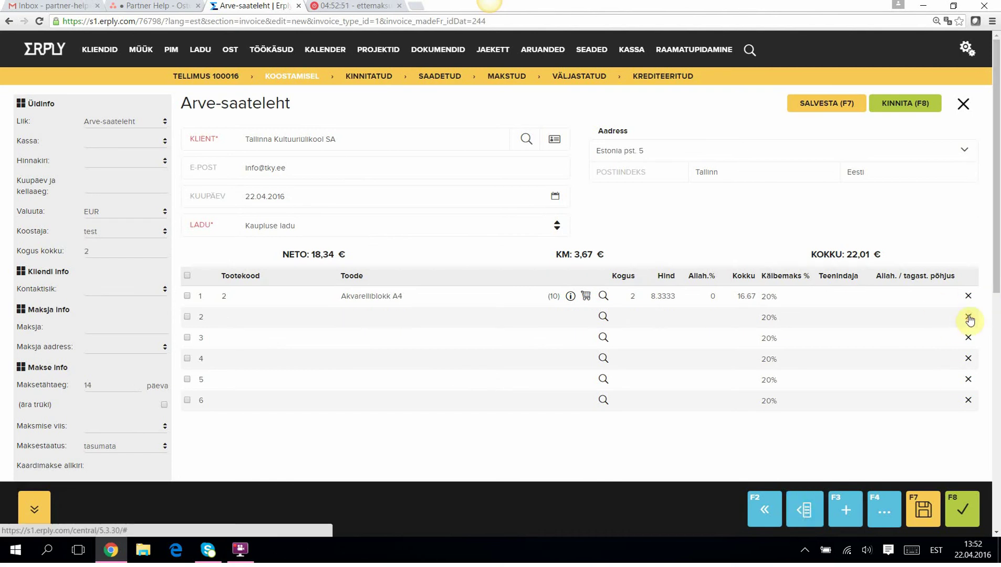
{"action": "mouse_move", "coordinate": [219, 550]}
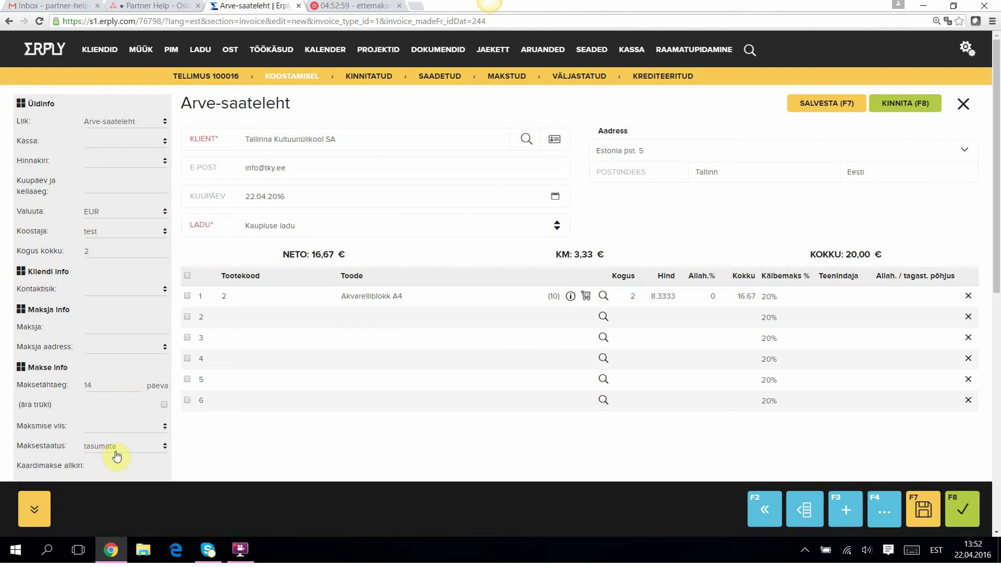
{"action": "scroll", "coordinate": [126, 444], "scroll_direction": "down", "scroll_amount": 1}
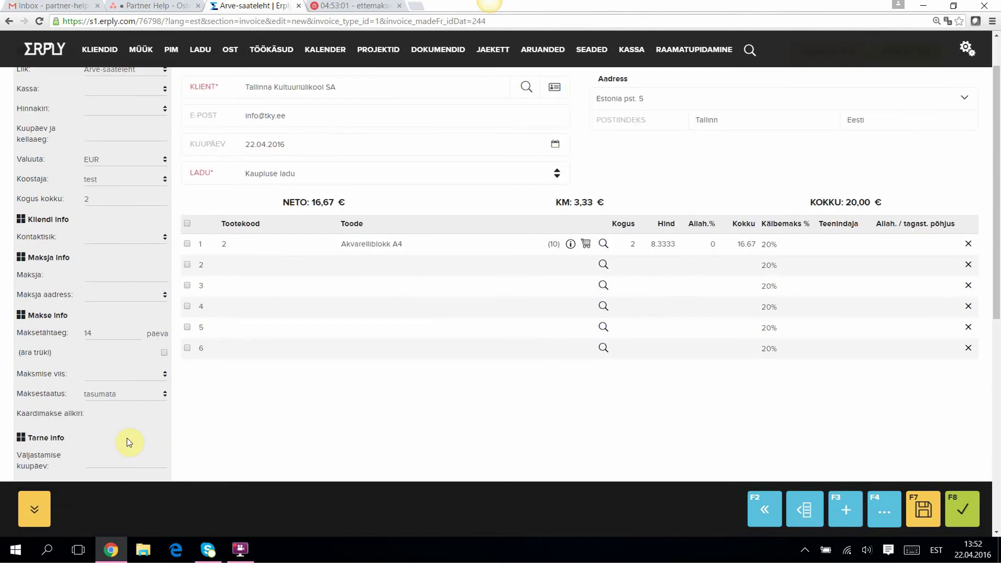
{"action": "scroll", "coordinate": [130, 441], "scroll_direction": "up", "scroll_amount": 1}
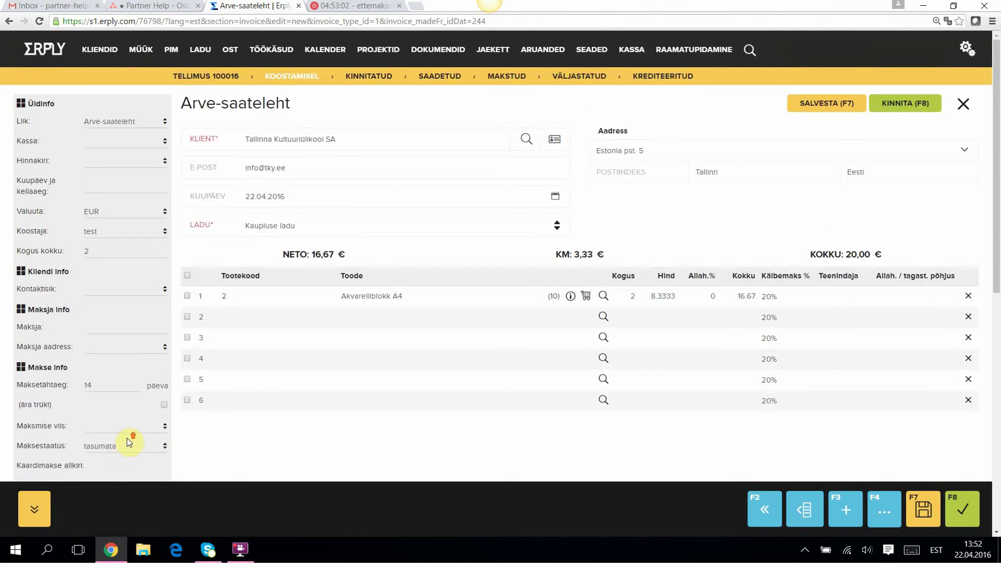
{"action": "left_click", "coordinate": [895, 105]}
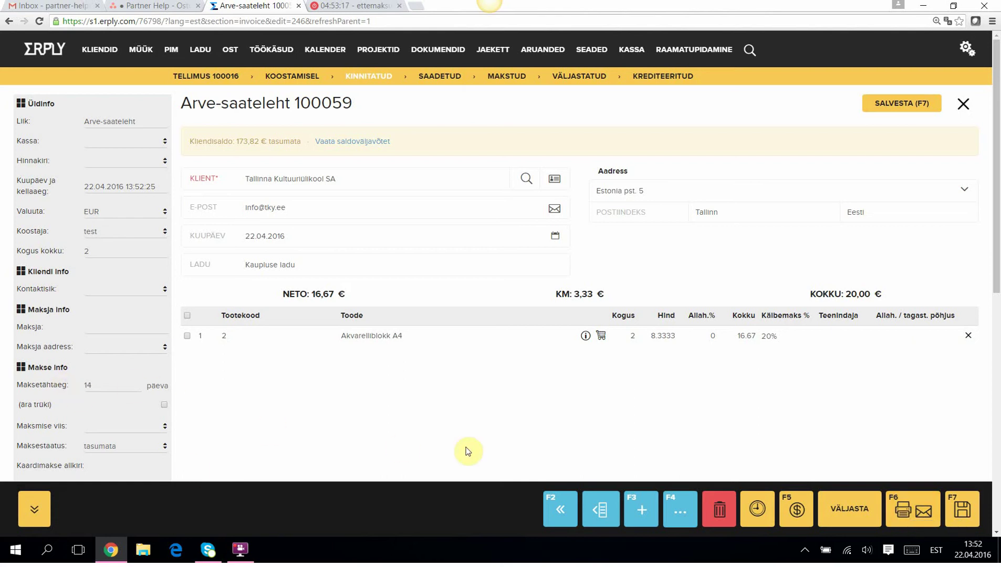
{"action": "left_click", "coordinate": [964, 104]}
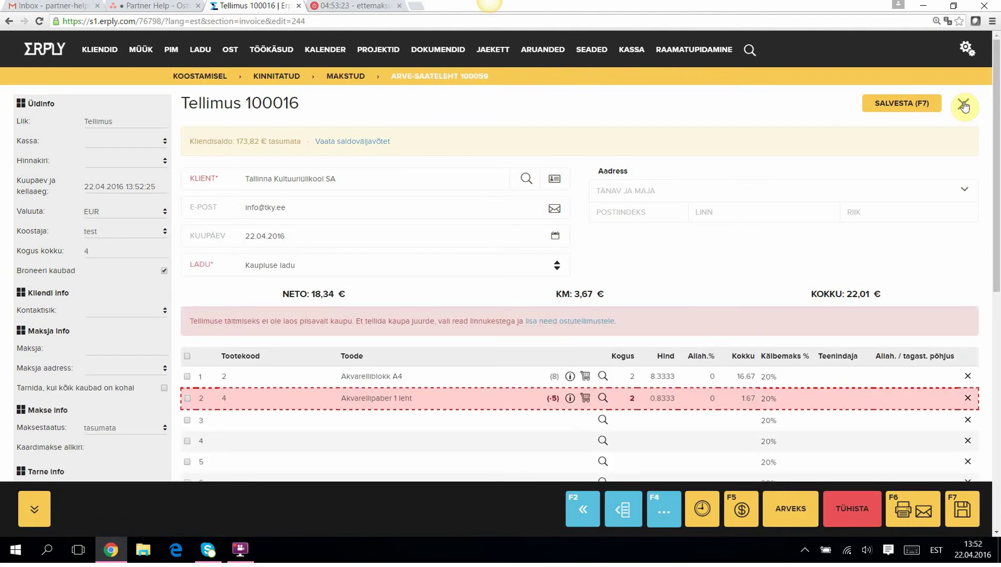
Step: Filter the sales orders list to unfulfilled orders (Täitmata) and open the 22.04.2016 order for Tallinna Kultuuriülikool SA
{"action": "mouse_move", "coordinate": [141, 49]}
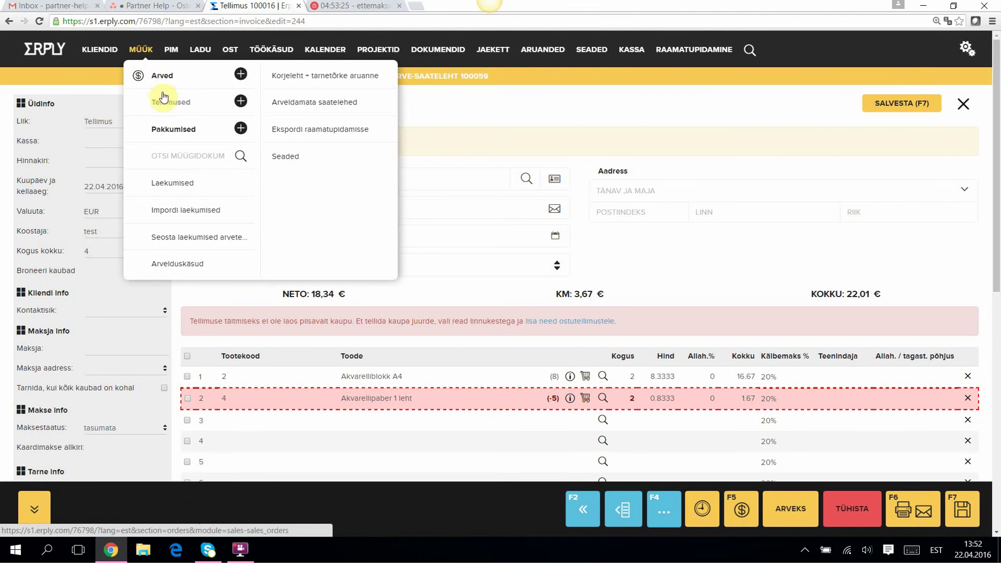
{"action": "left_click", "coordinate": [163, 102]}
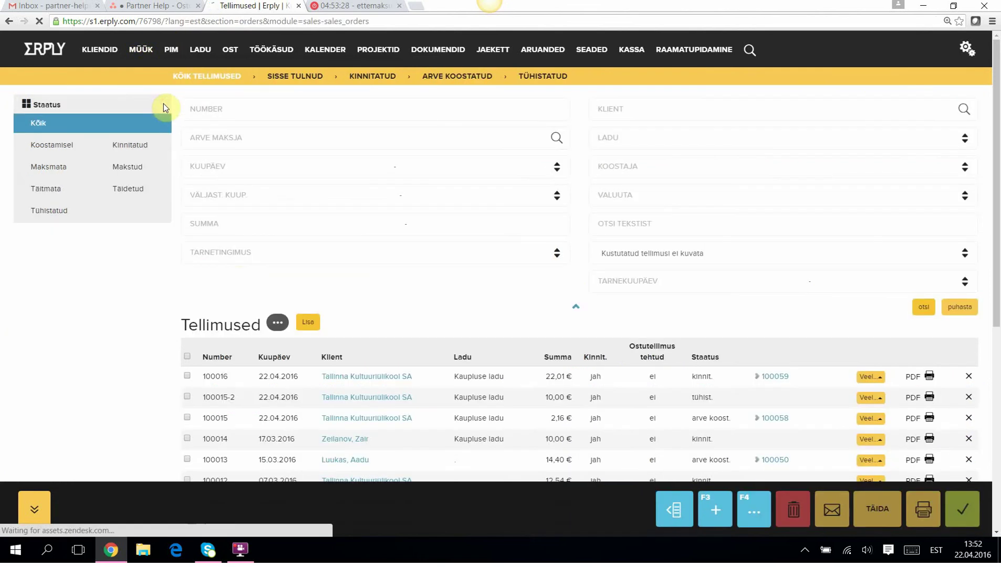
{"action": "left_click", "coordinate": [44, 190]}
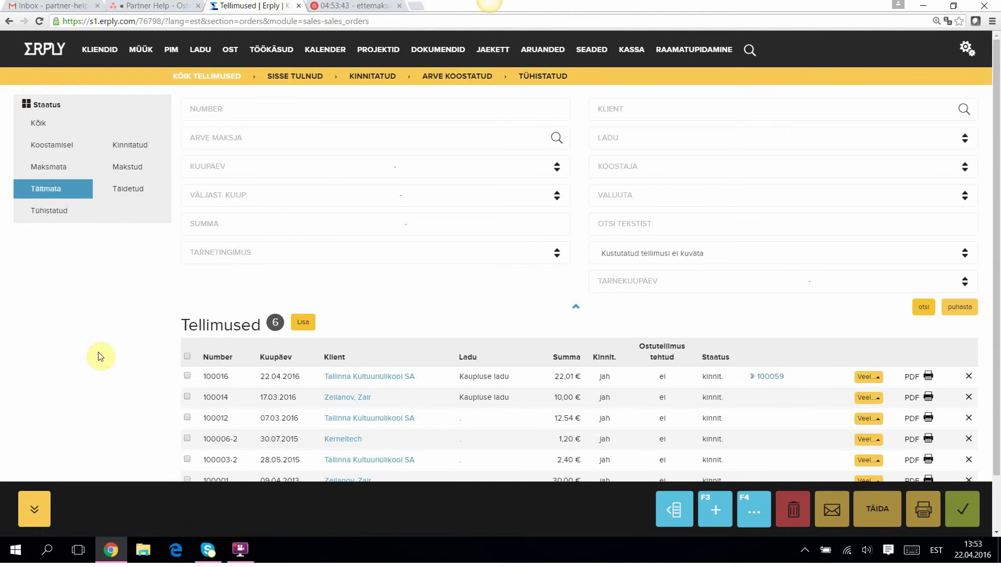
{"action": "left_click", "coordinate": [222, 379]}
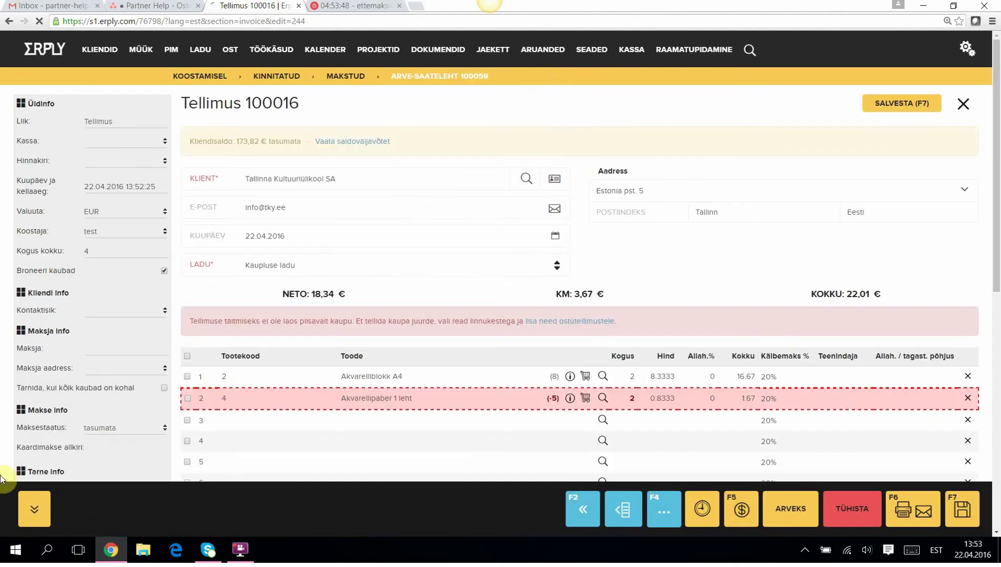
Step: View the order's list of undelivered goods (Saatmata kaupade loetelu) and close it
{"action": "left_click", "coordinate": [663, 508]}
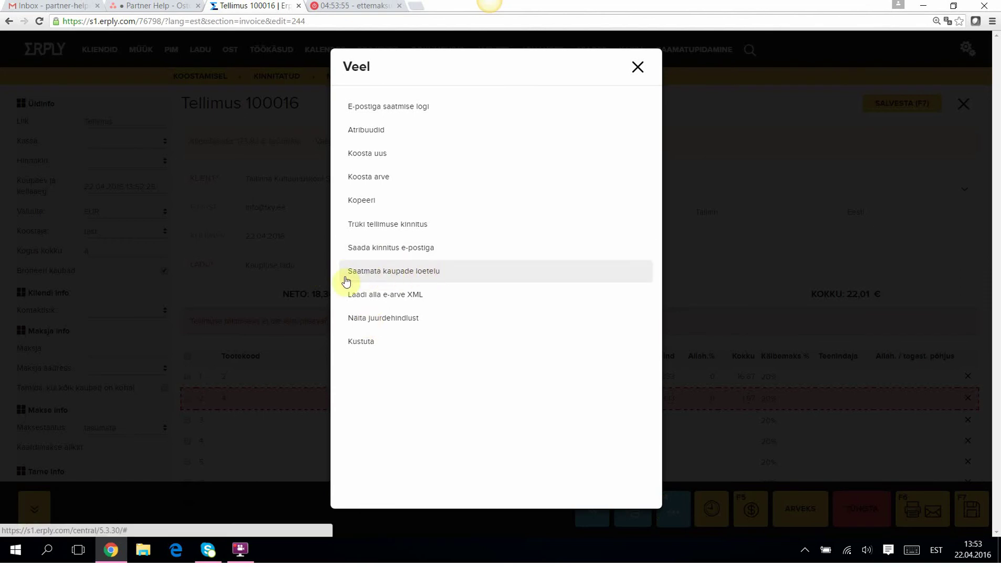
{"action": "left_click", "coordinate": [407, 272]}
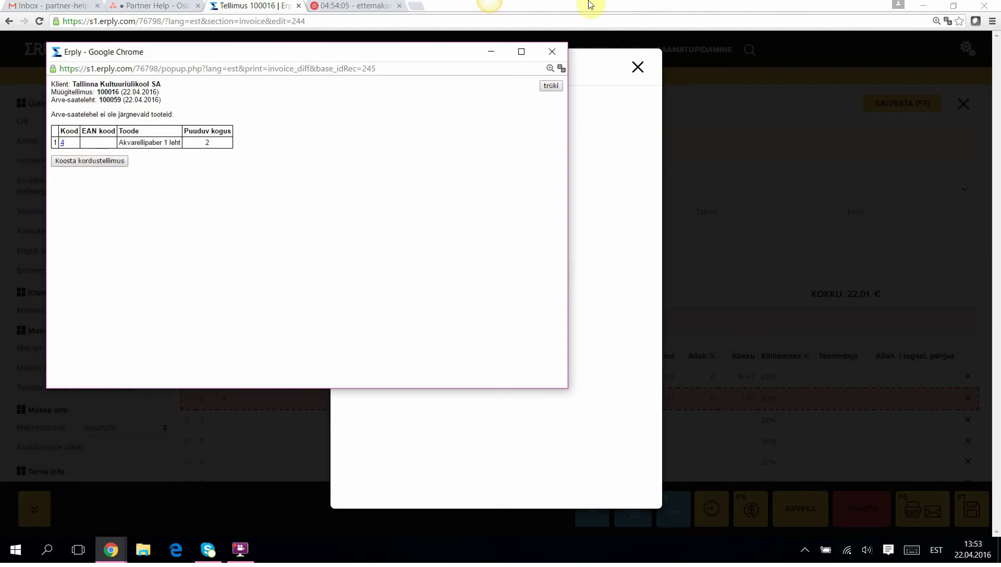
{"action": "left_click", "coordinate": [552, 52]}
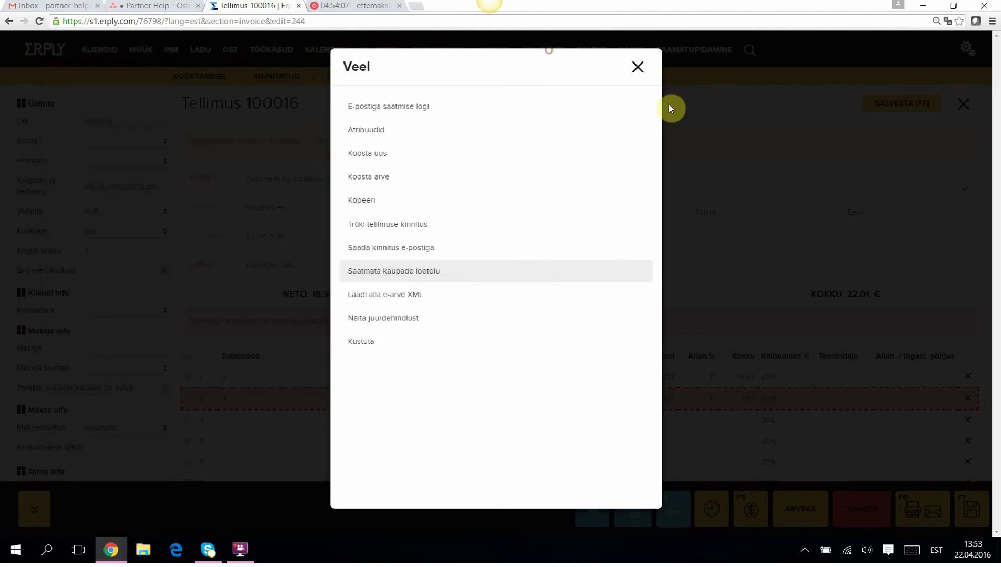
{"action": "left_click", "coordinate": [637, 67]}
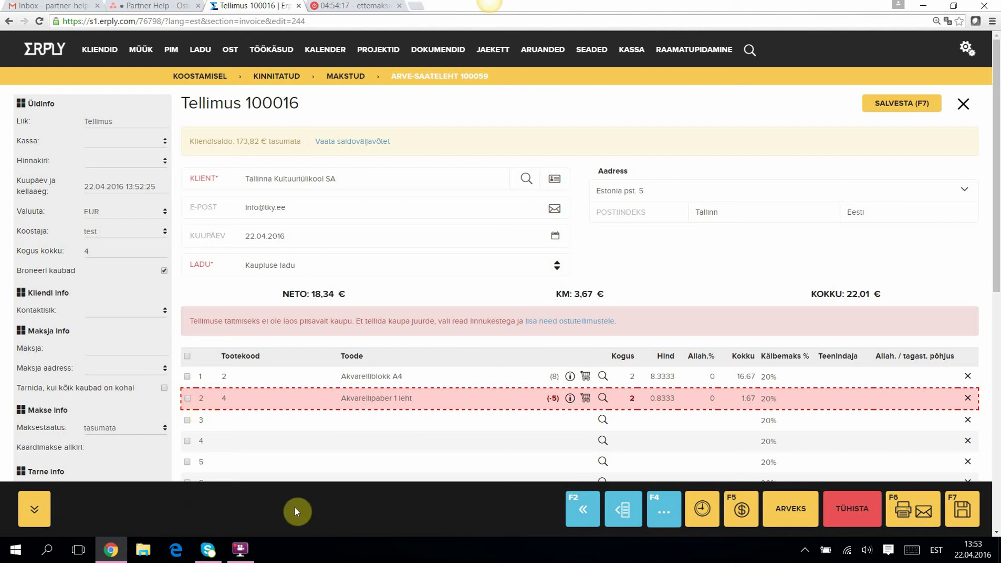
Step: Generate a purchase order from the sales order's Akvarellipaber 1 leht line and enlarge its window to show the product rows
{"action": "left_click", "coordinate": [187, 398]}
{"action": "left_click", "coordinate": [571, 322]}
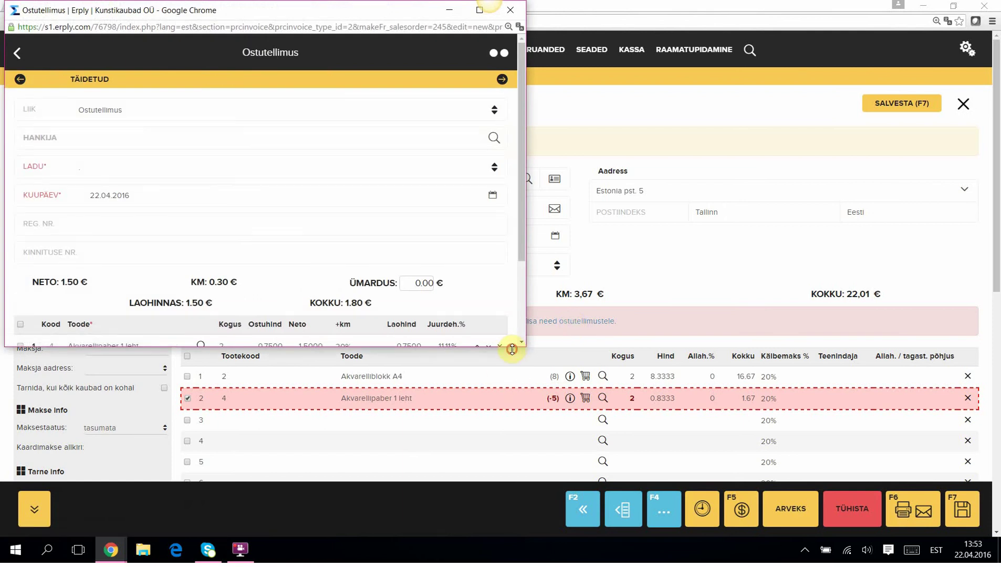
{"action": "left_click_drag", "start_coordinate": [512, 349], "coordinate": [528, 427]}
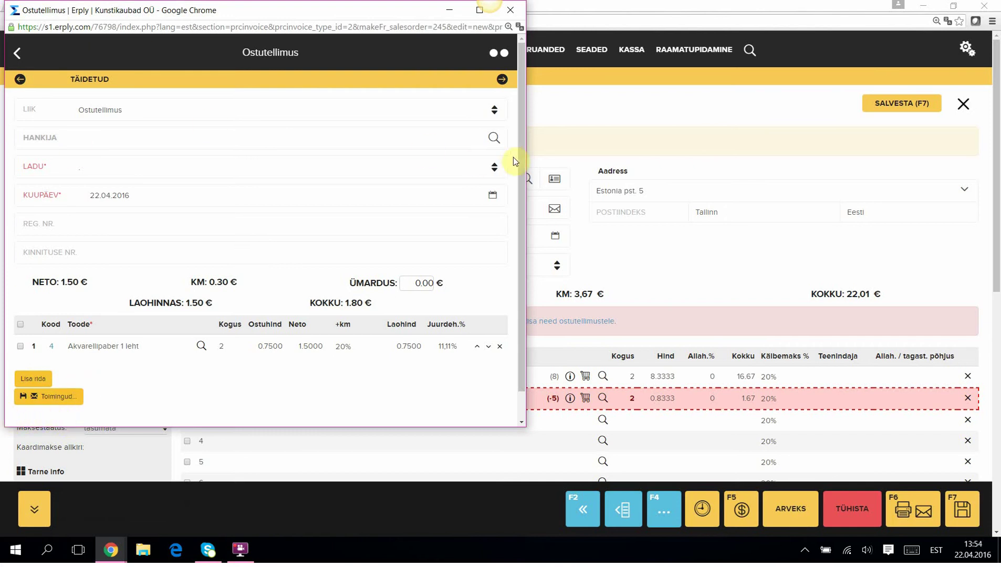
Step: Set the purchase order's warehouse to Kaupluse ladu and supplier to Kehra Paberivabrik OÜ, then confirm and close it
{"action": "left_click", "coordinate": [494, 169]}
{"action": "left_click", "coordinate": [269, 195]}
{"action": "left_click", "coordinate": [494, 138]}
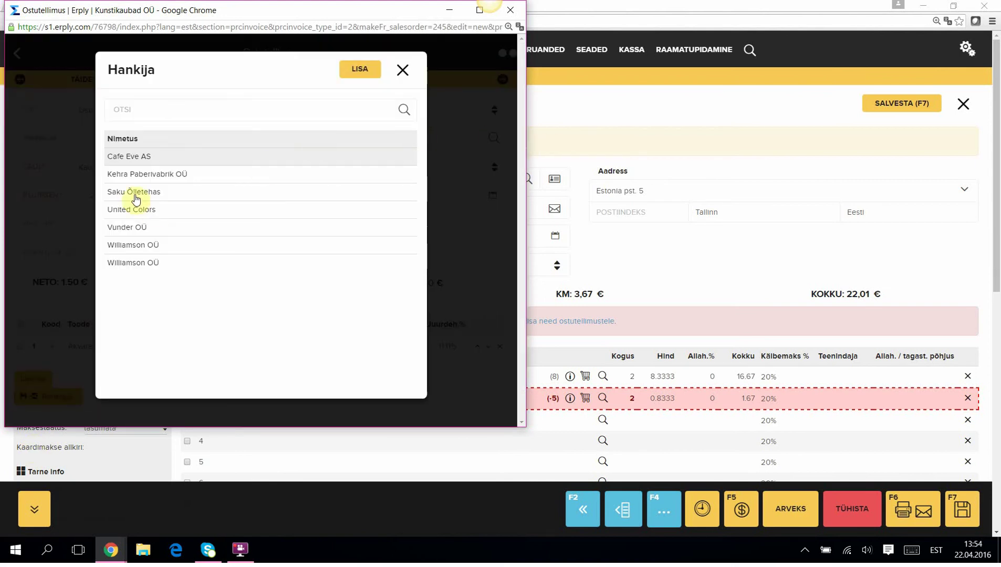
{"action": "left_click", "coordinate": [134, 174]}
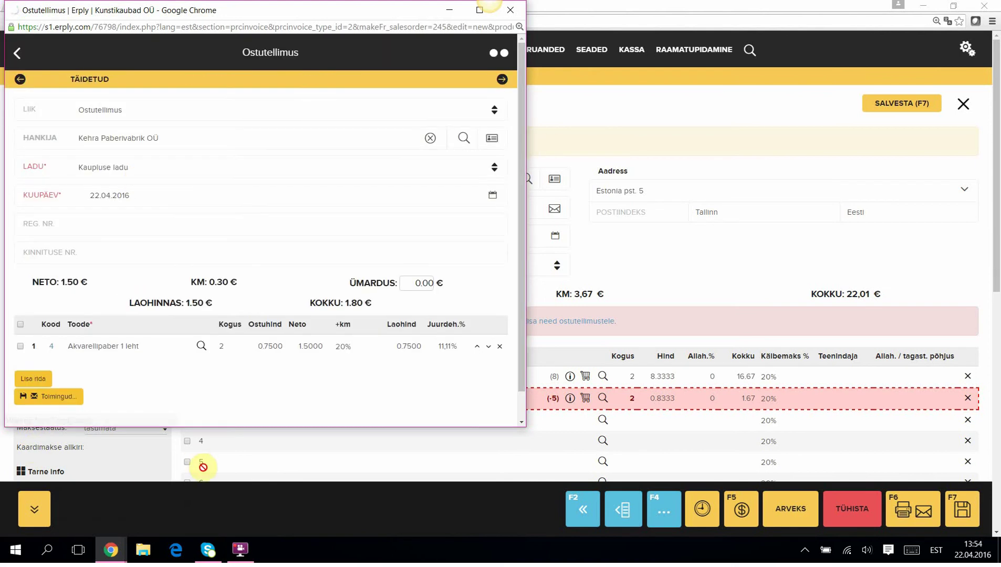
{"action": "left_click", "coordinate": [57, 398]}
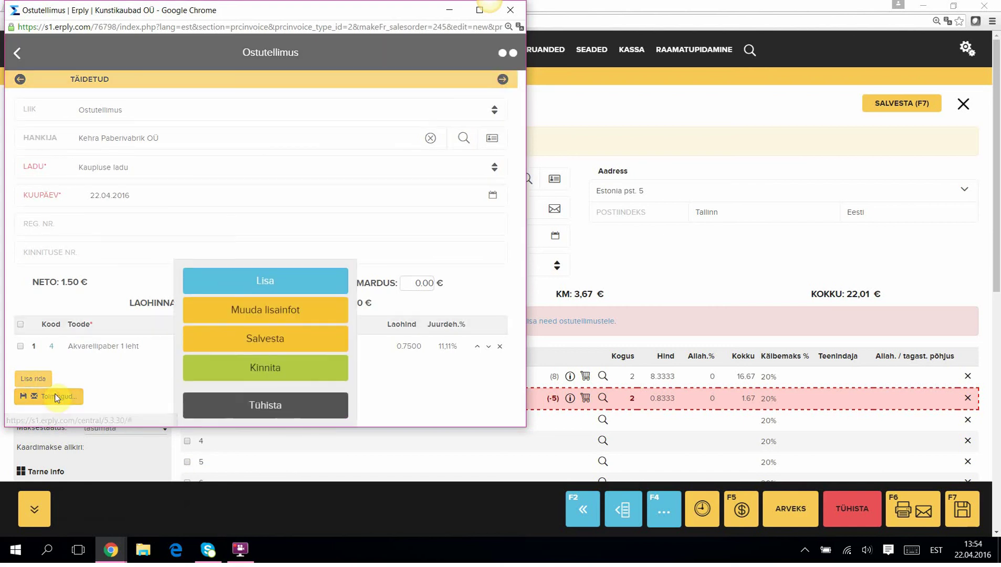
{"action": "left_click", "coordinate": [262, 368]}
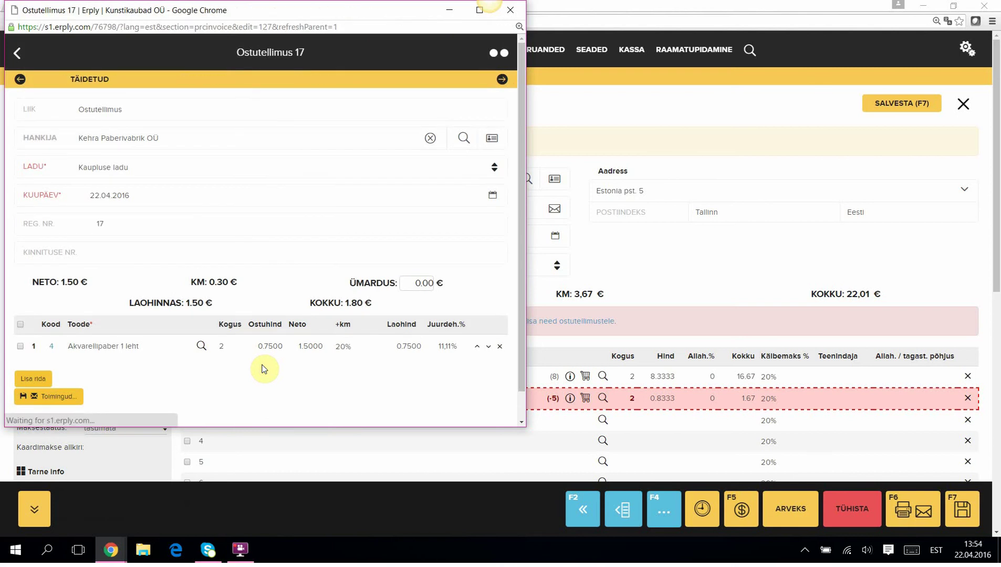
{"action": "left_click", "coordinate": [511, 10]}
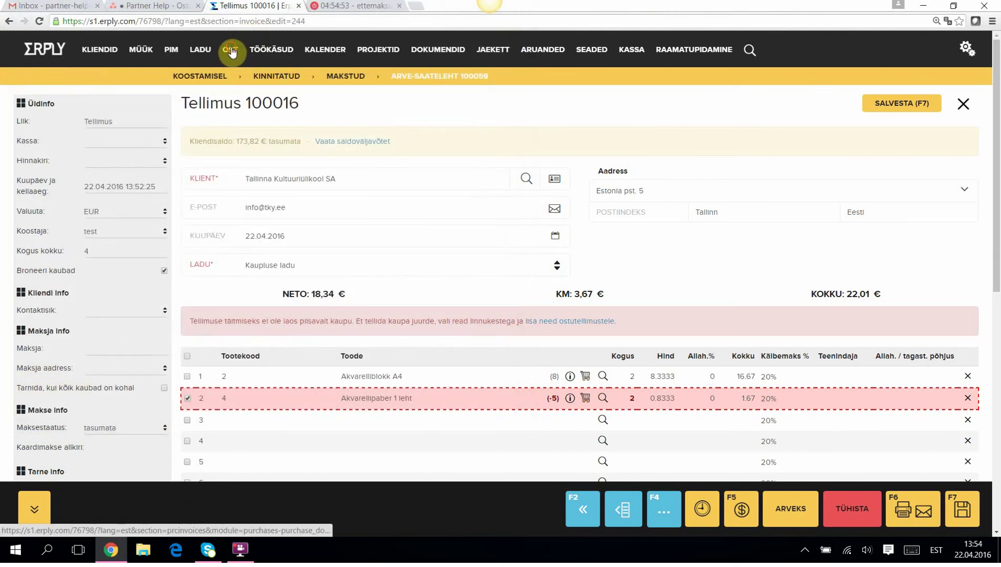
Step: Open the confirmed 22.04.2016 Kehra Paberivabrik OÜ purchase order from the purchase orders list and generate a purchase invoice from it
{"action": "mouse_move", "coordinate": [232, 53]}
{"action": "left_click", "coordinate": [279, 76]}
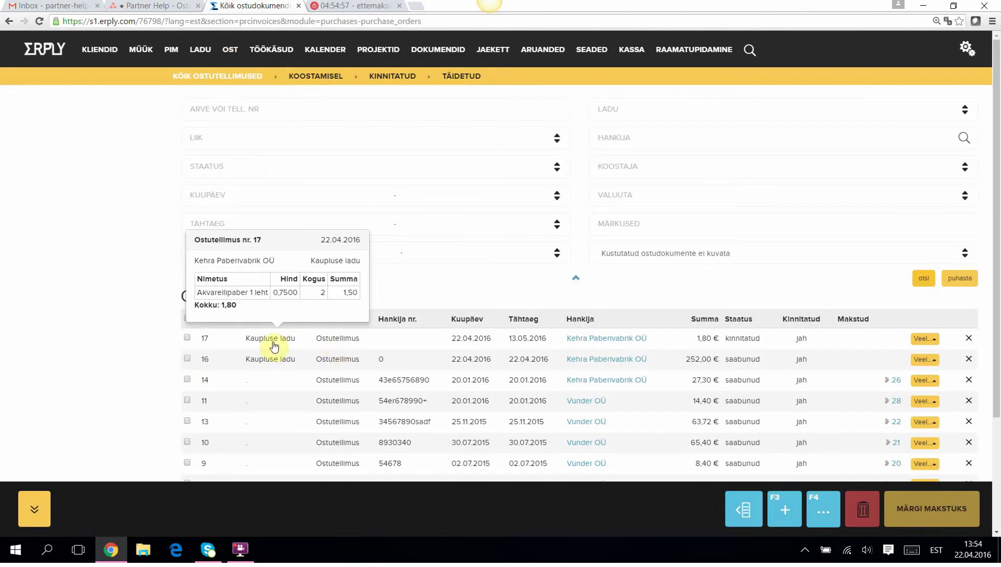
{"action": "left_click", "coordinate": [273, 344]}
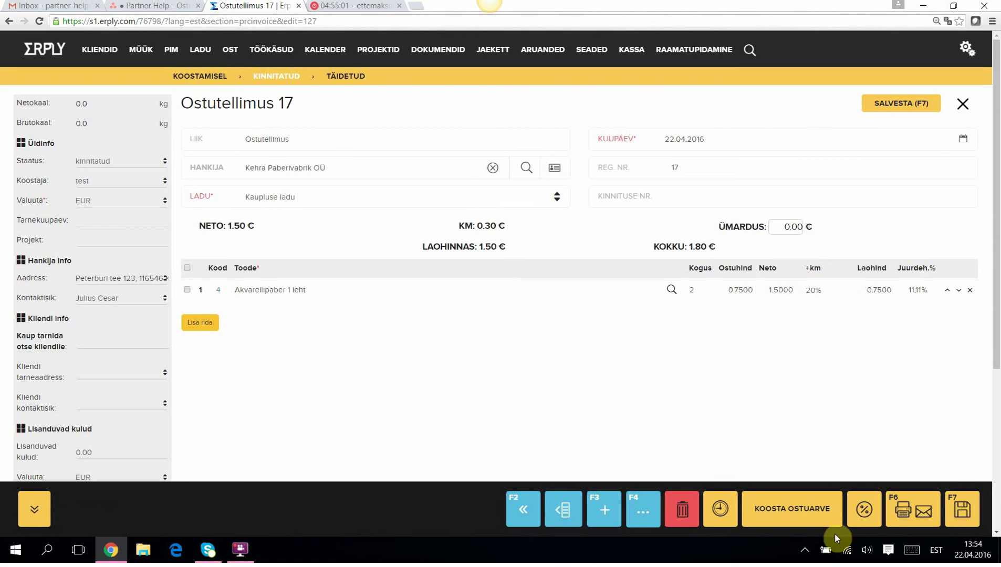
{"action": "left_click", "coordinate": [792, 510]}
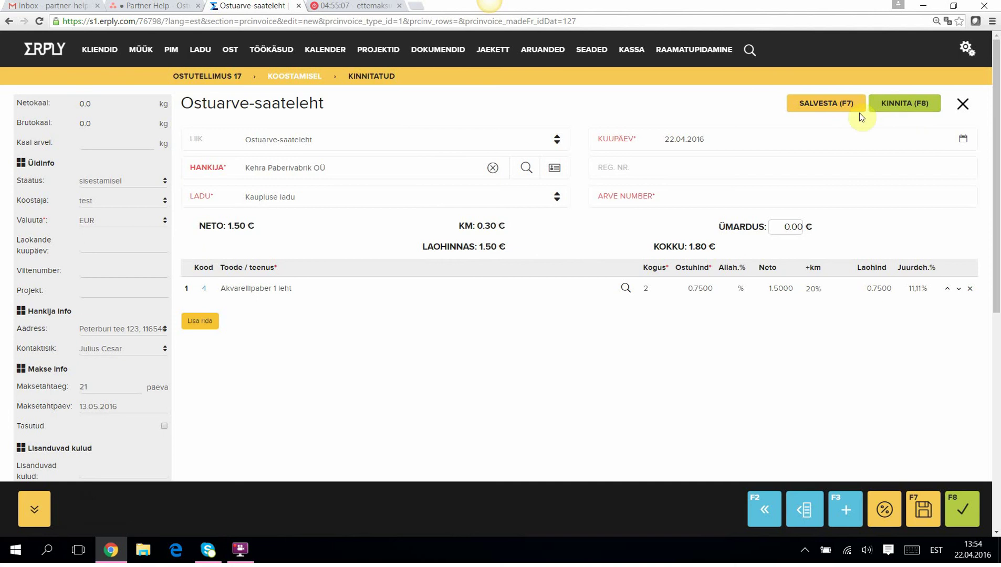
Step: Keep Kaupluse ladu as the purchase invoice-waybill's warehouse, enter the supplier's invoice number and confirm the document
{"action": "left_click", "coordinate": [557, 200]}
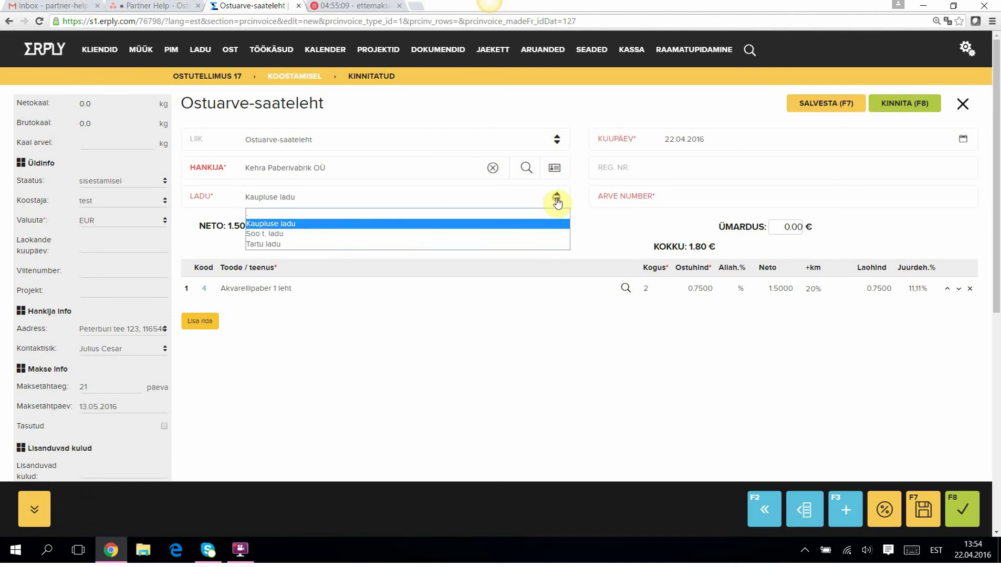
{"action": "left_click", "coordinate": [490, 224]}
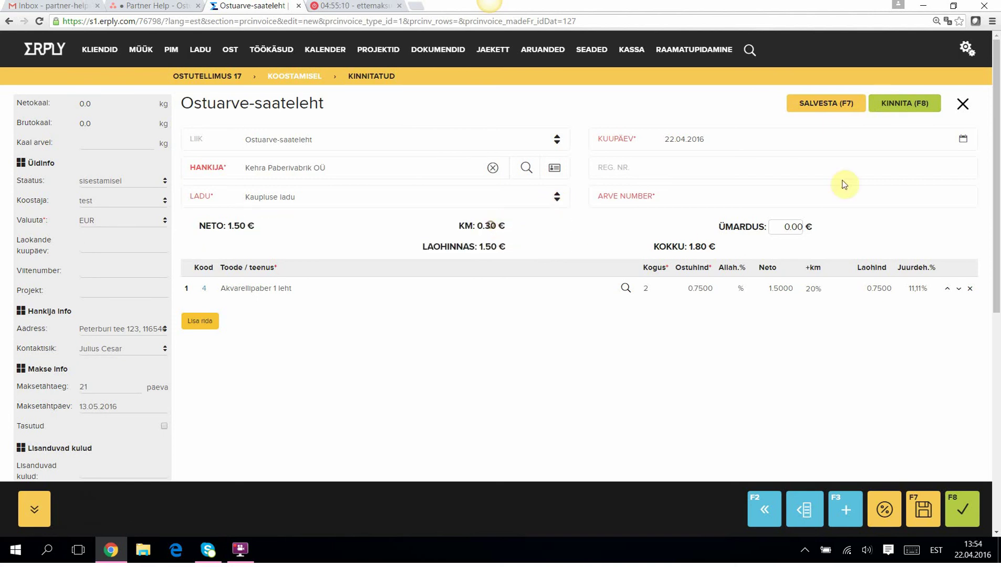
{"action": "left_click", "coordinate": [896, 105]}
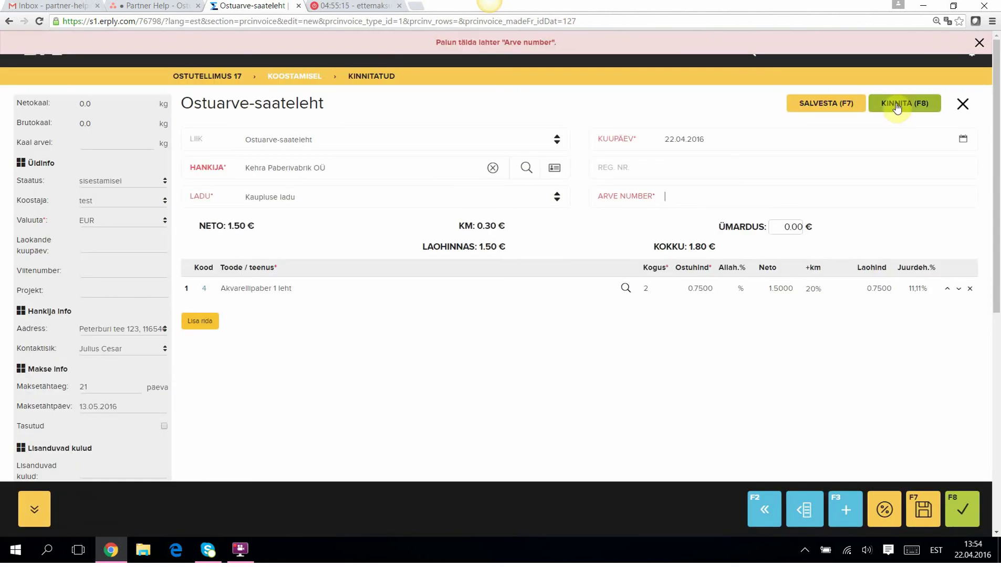
{"action": "left_click", "coordinate": [743, 196]}
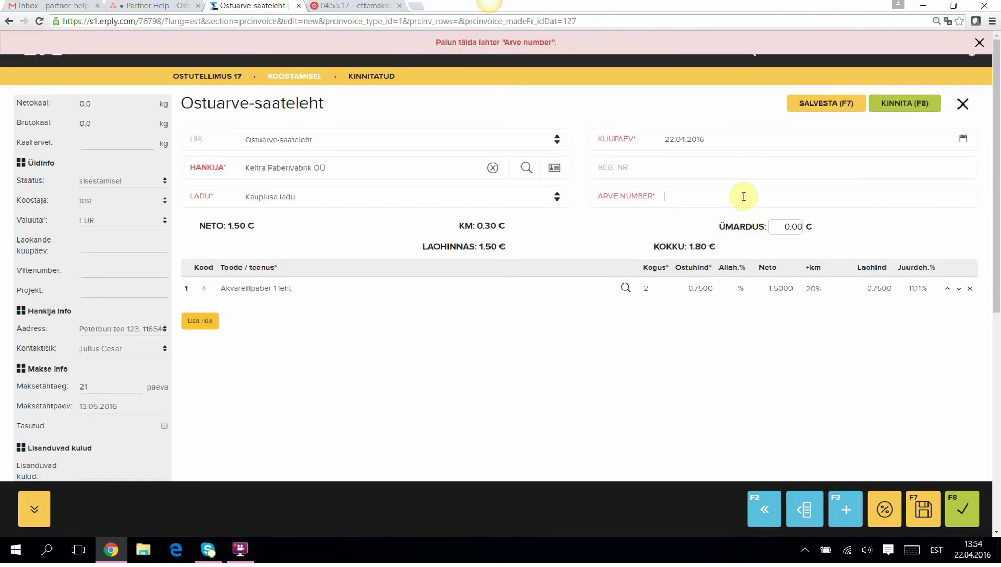
{"action": "type", "text": "4555676890"}
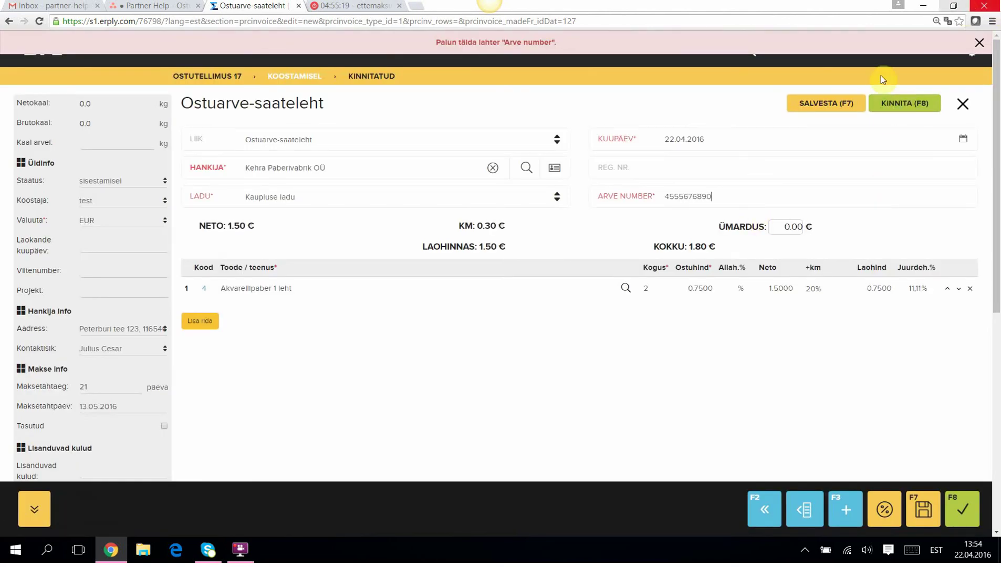
{"action": "left_click", "coordinate": [895, 103]}
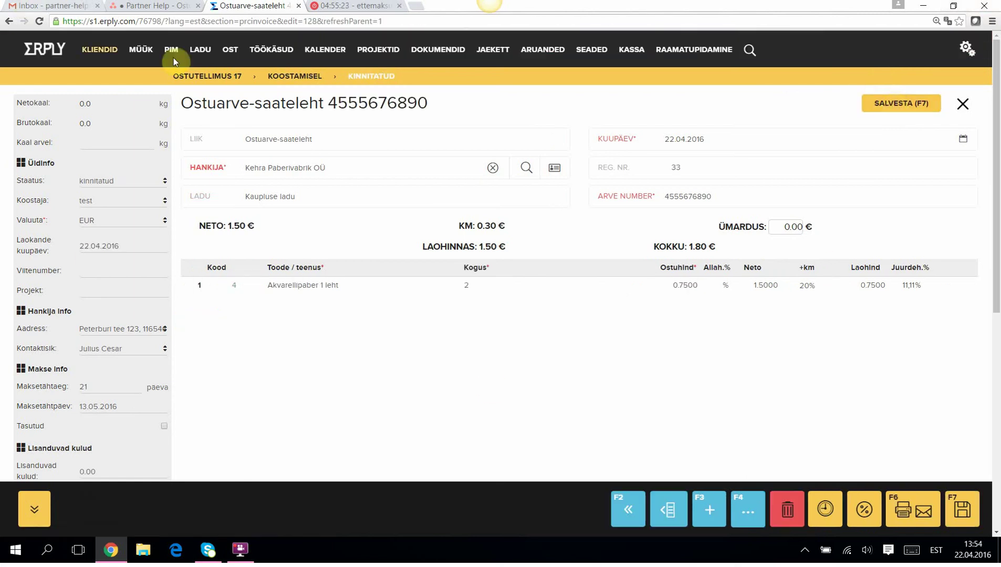
Step: Return to the unfulfilled sales orders (Täitmata) and reopen the 22.04.2016 Tallinna Kultuuriülikool SA order to check its stock
{"action": "mouse_move", "coordinate": [144, 52]}
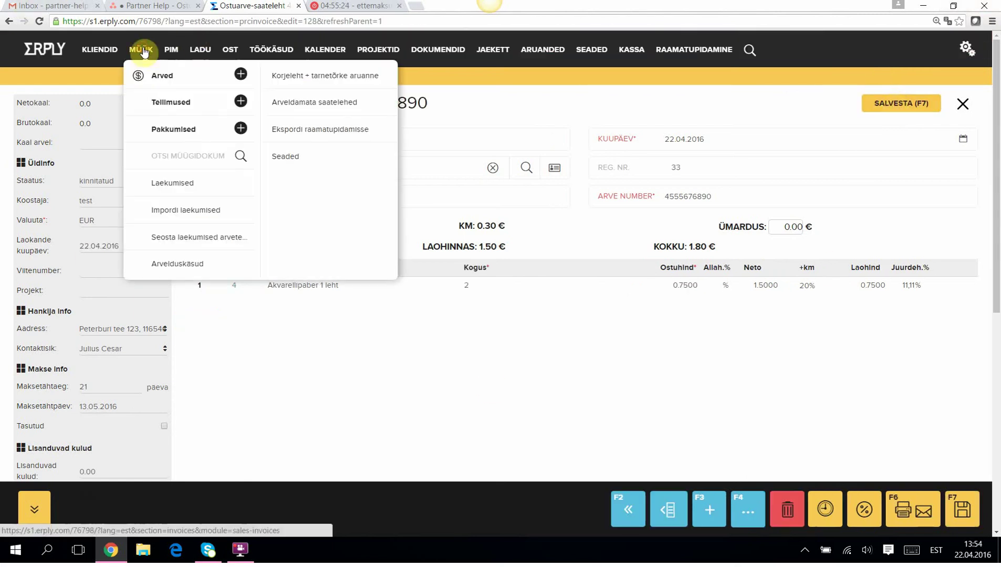
{"action": "left_click", "coordinate": [169, 103]}
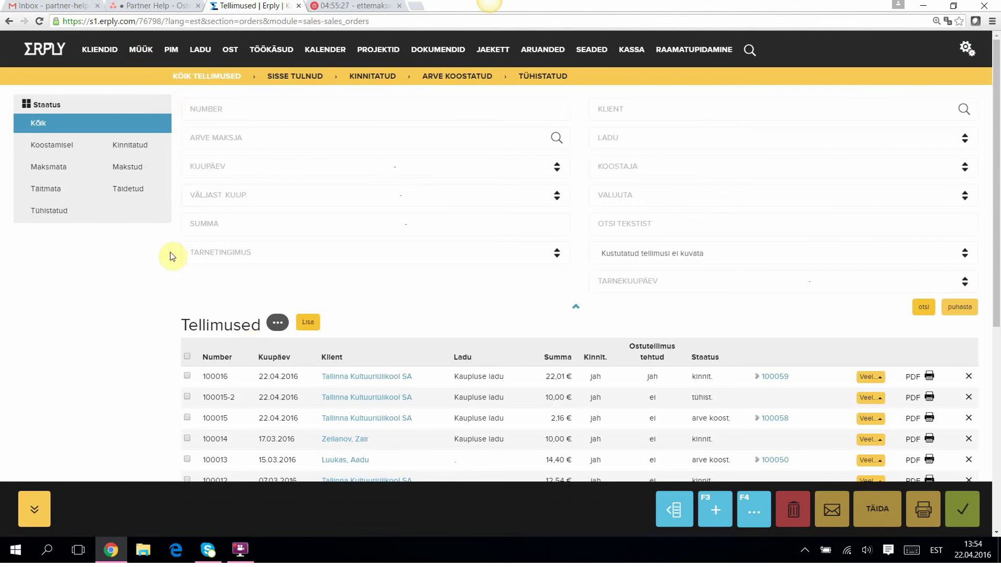
{"action": "left_click", "coordinate": [48, 190]}
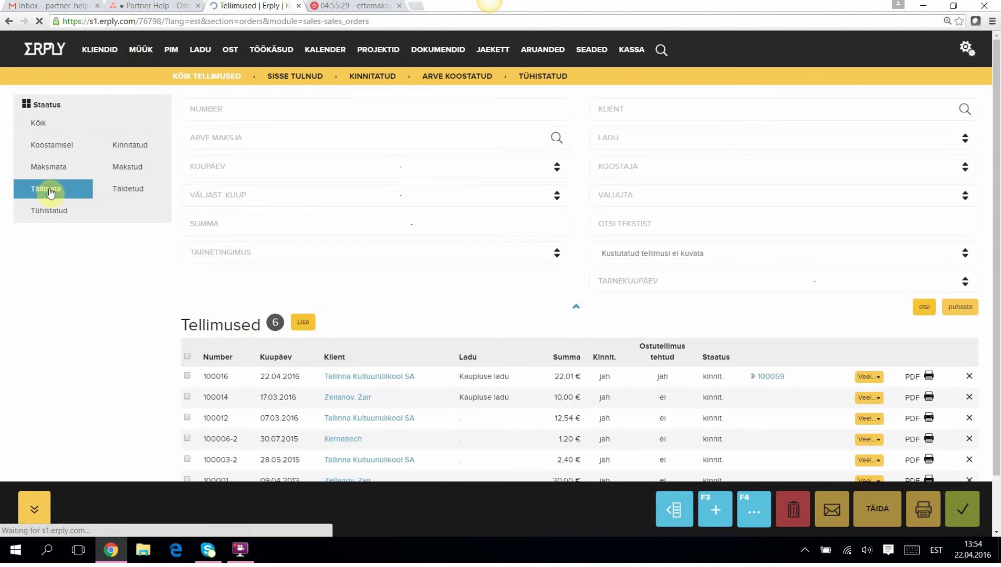
{"action": "left_click", "coordinate": [217, 377]}
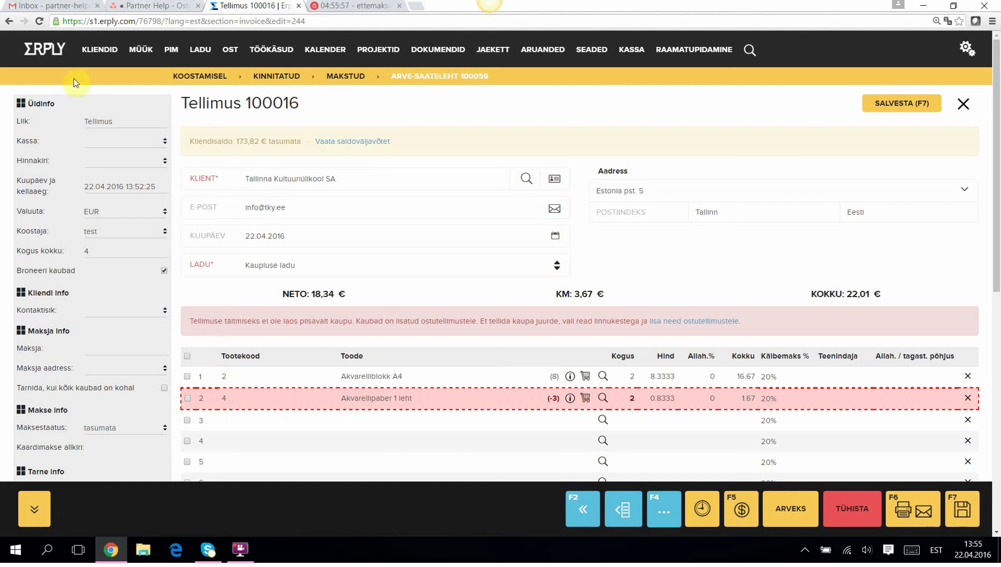
Step: Open the 22.04.2016 Kehra Paberivabrik OÜ purchase invoice-waybill for Kaupluse ladu from the purchase invoices list and copy it
{"action": "mouse_move", "coordinate": [234, 49]}
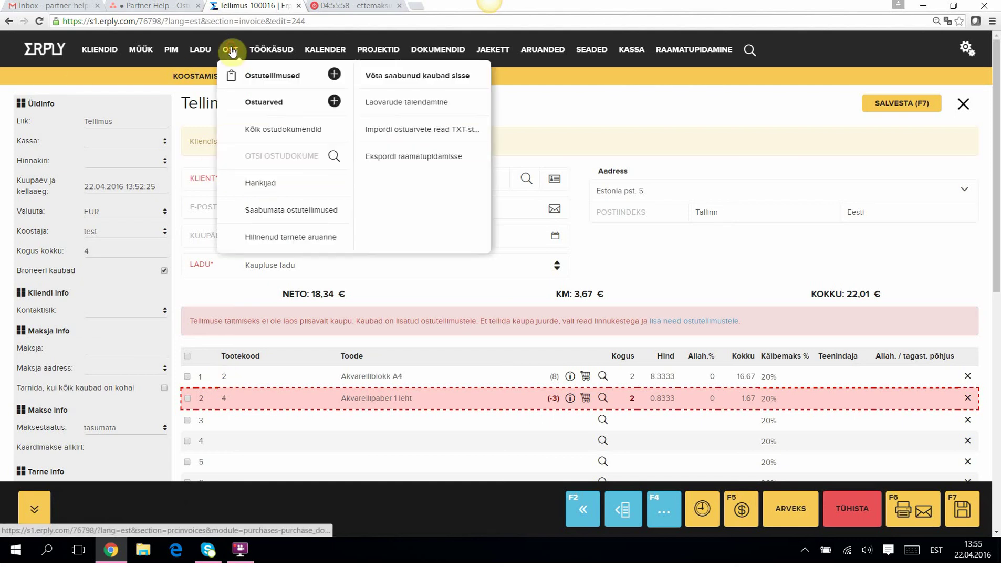
{"action": "left_click", "coordinate": [264, 99]}
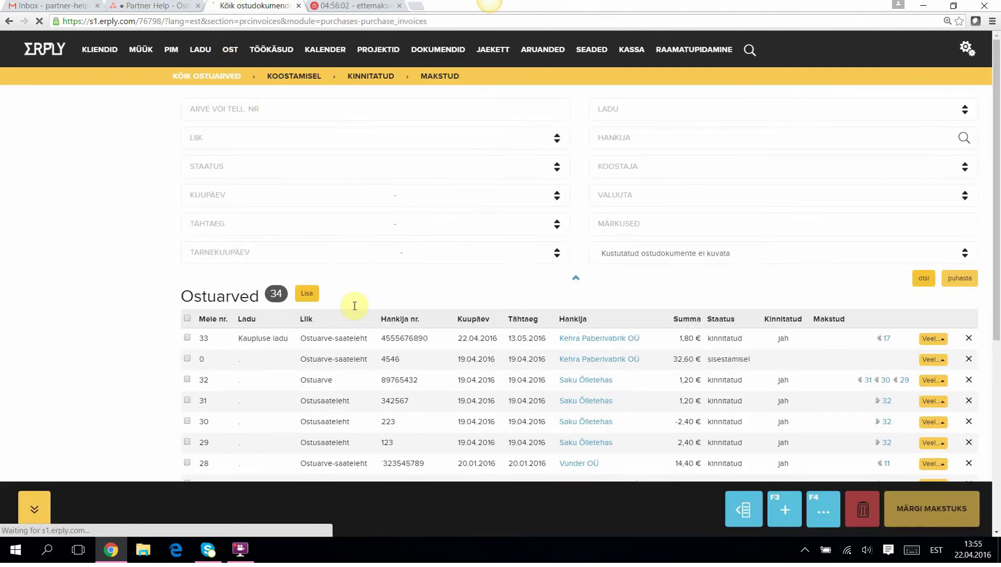
{"action": "left_click", "coordinate": [264, 341]}
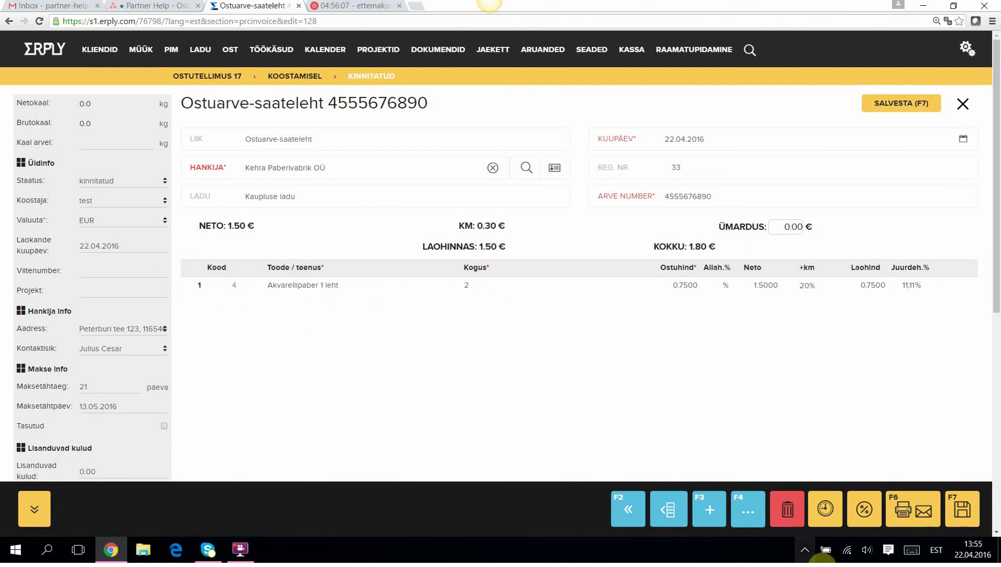
{"action": "left_click", "coordinate": [755, 525]}
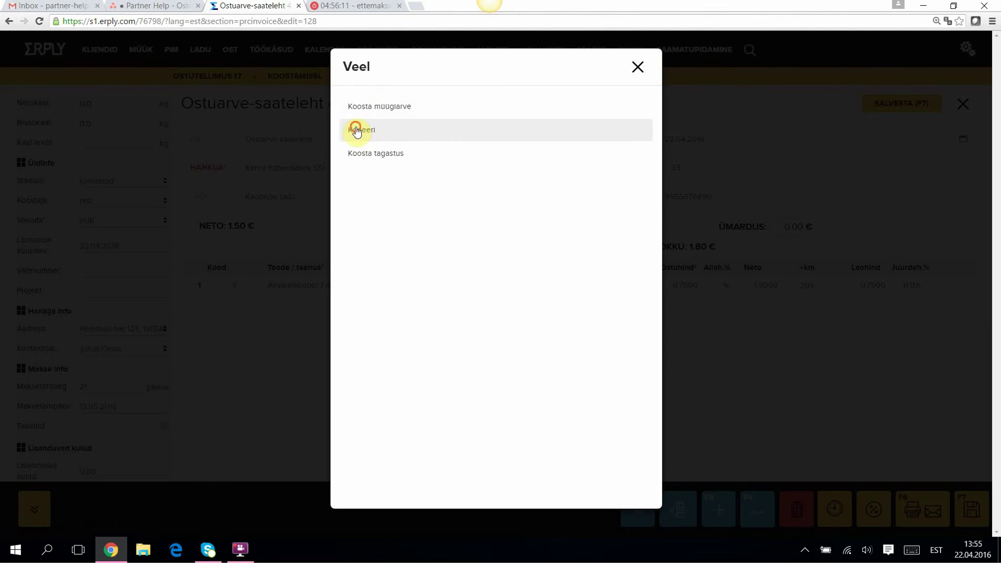
{"action": "left_click", "coordinate": [356, 130]}
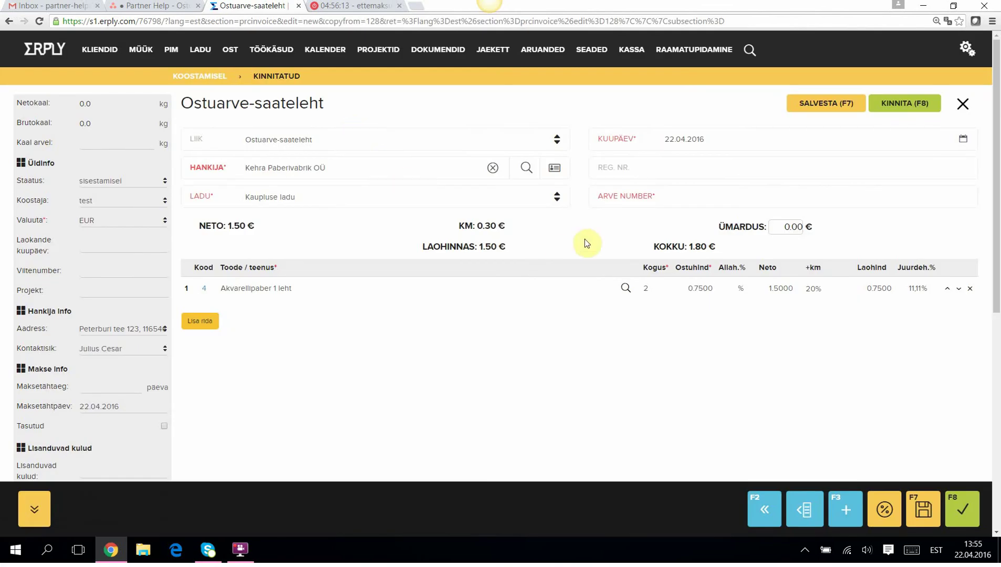
Step: Set the Akvarellipaber 1 leht quantity to 5 on the copied purchase invoice-waybill, enter the supplier's invoice number and confirm the document
{"action": "left_click", "coordinate": [643, 289]}
{"action": "key", "text": "Tab"}
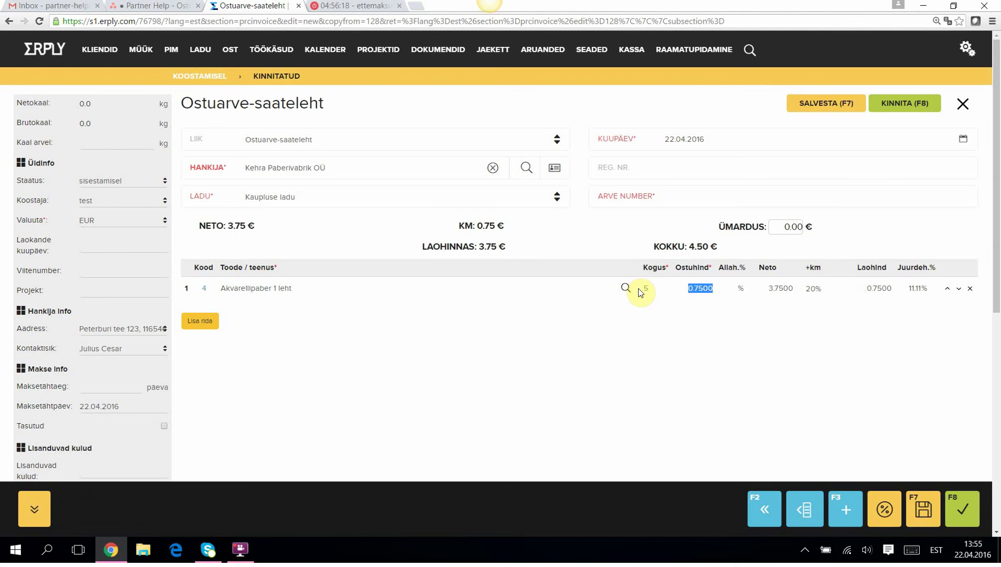
{"action": "left_click", "coordinate": [894, 102]}
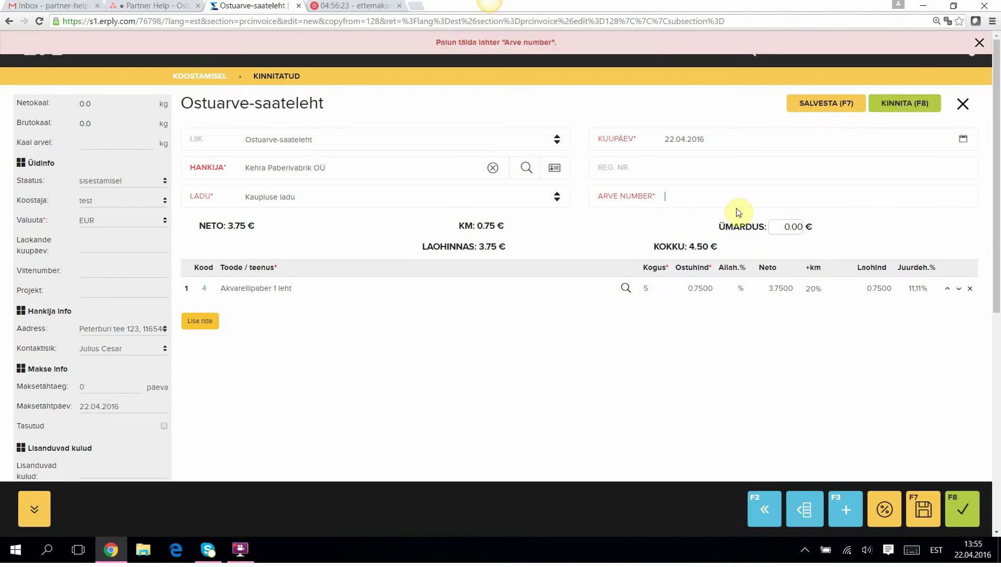
{"action": "type", "text": "34567890"}
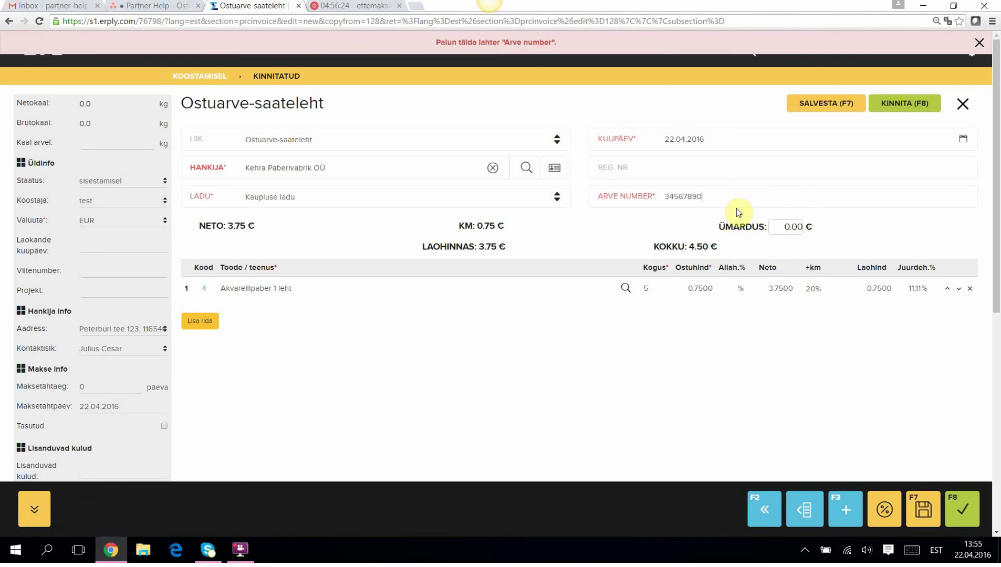
{"action": "left_click", "coordinate": [894, 101]}
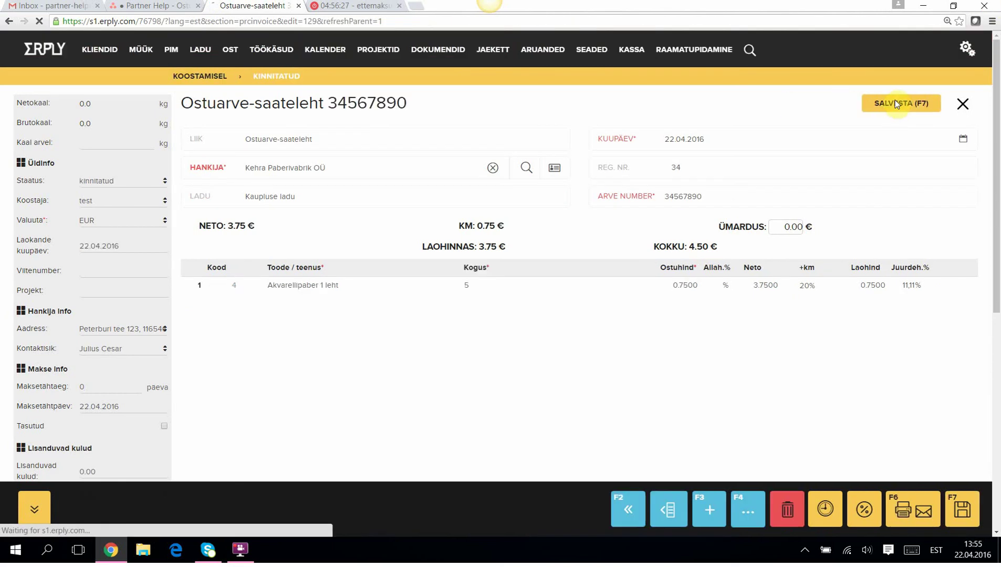
Step: Reopen the 22.04.2016 Tallinna Kultuuriülikool SA order from the unfulfilled sales orders (Täitmata), generate an invoice-waybill for the remaining goods and confirm it
{"action": "mouse_move", "coordinate": [143, 48]}
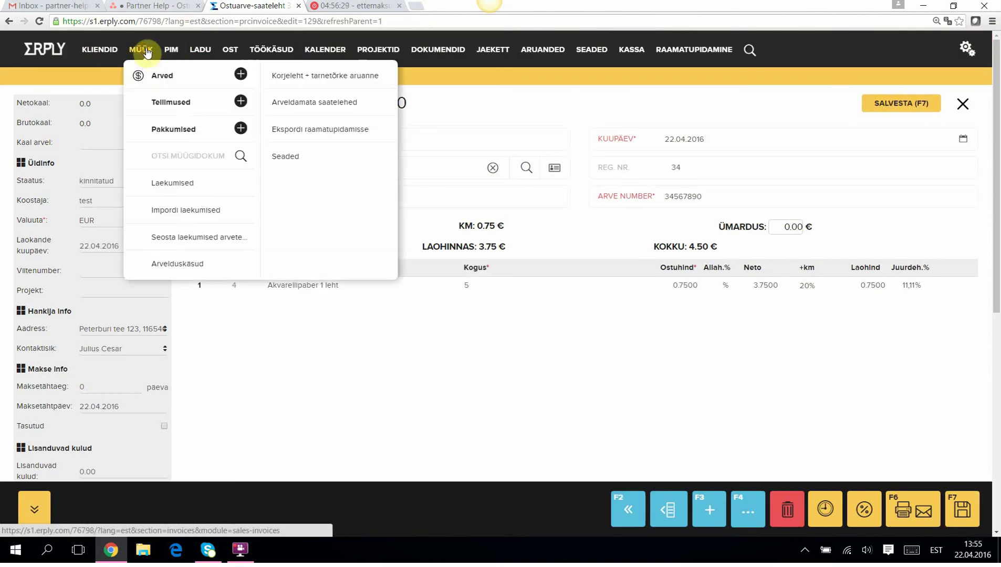
{"action": "left_click", "coordinate": [172, 103]}
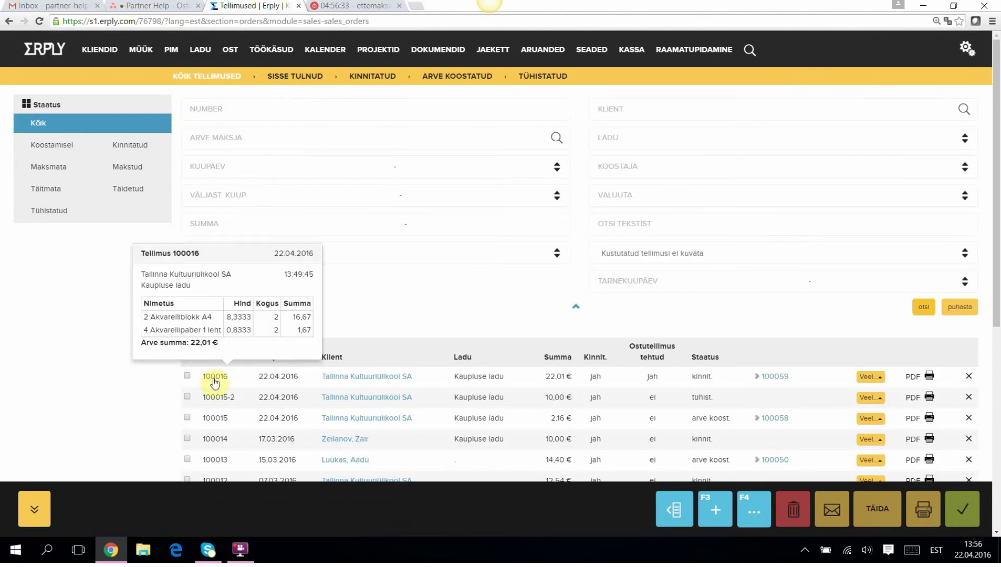
{"action": "left_click", "coordinate": [53, 190]}
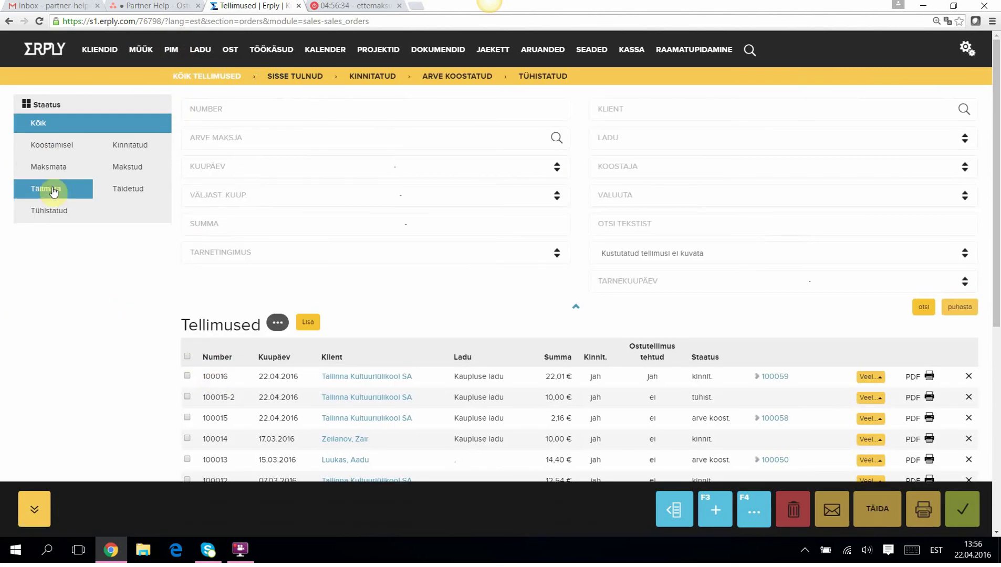
{"action": "left_click", "coordinate": [219, 378]}
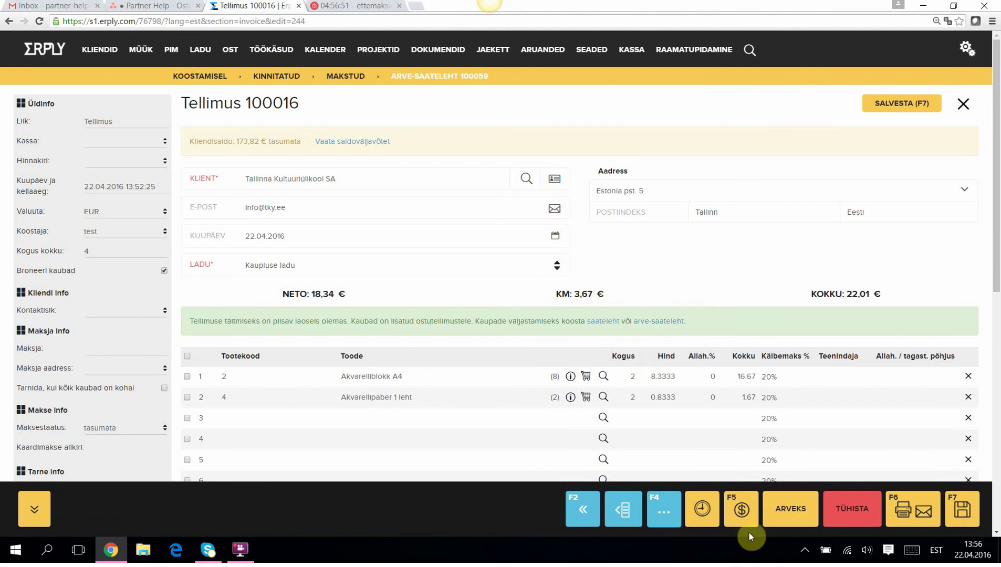
{"action": "left_click", "coordinate": [792, 511]}
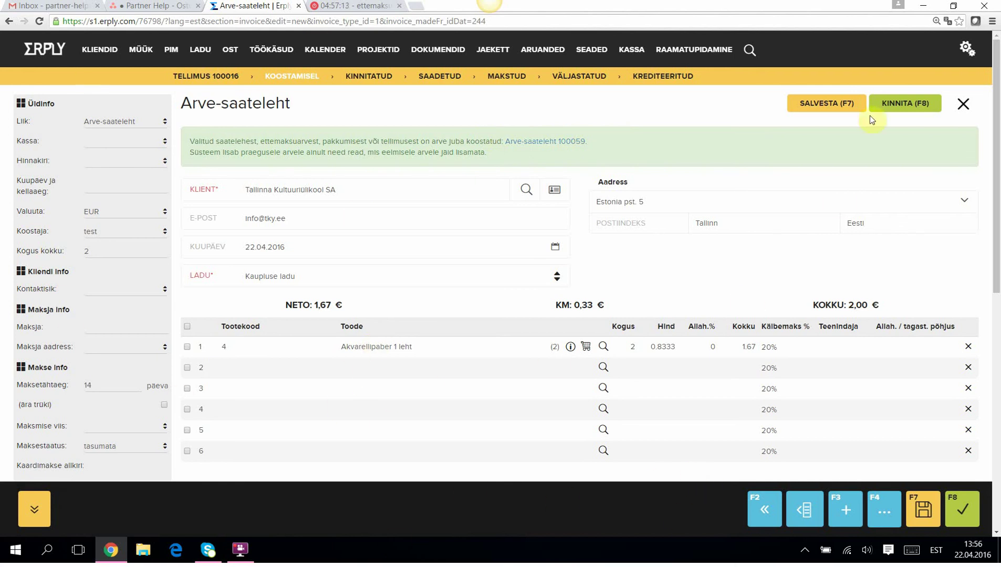
{"action": "left_click", "coordinate": [898, 103]}
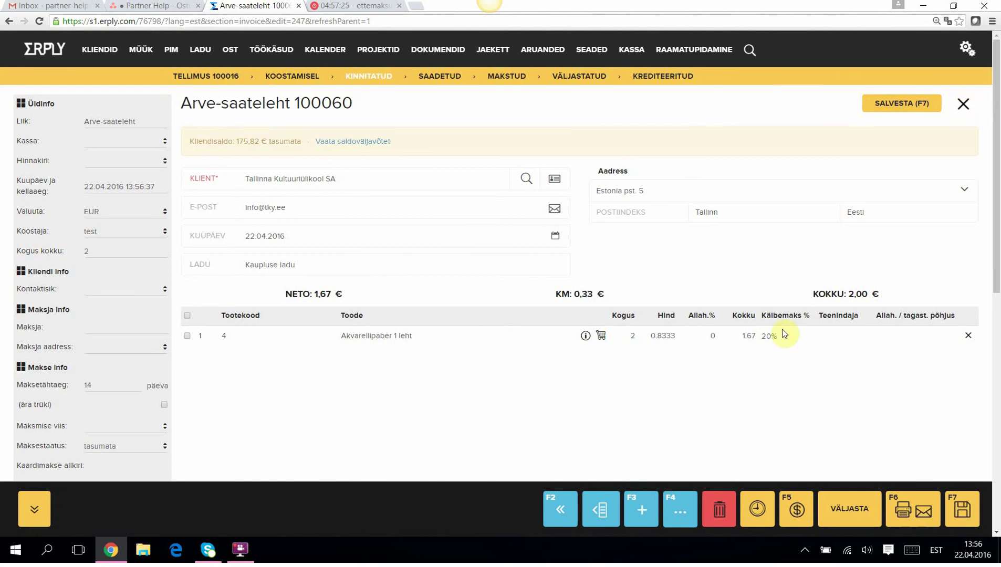
Step: Check the unfulfilled (Täitmata) and fulfilled (Täidetud) sales orders for the 22.04.2016 Tallinna Kultuuriülikool SA order
{"action": "mouse_move", "coordinate": [140, 51]}
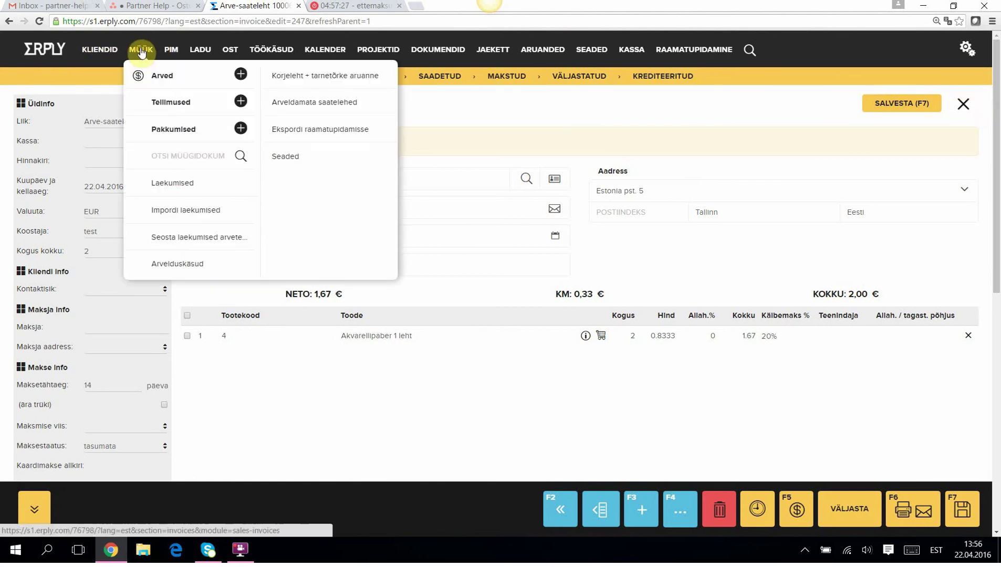
{"action": "left_click", "coordinate": [159, 102]}
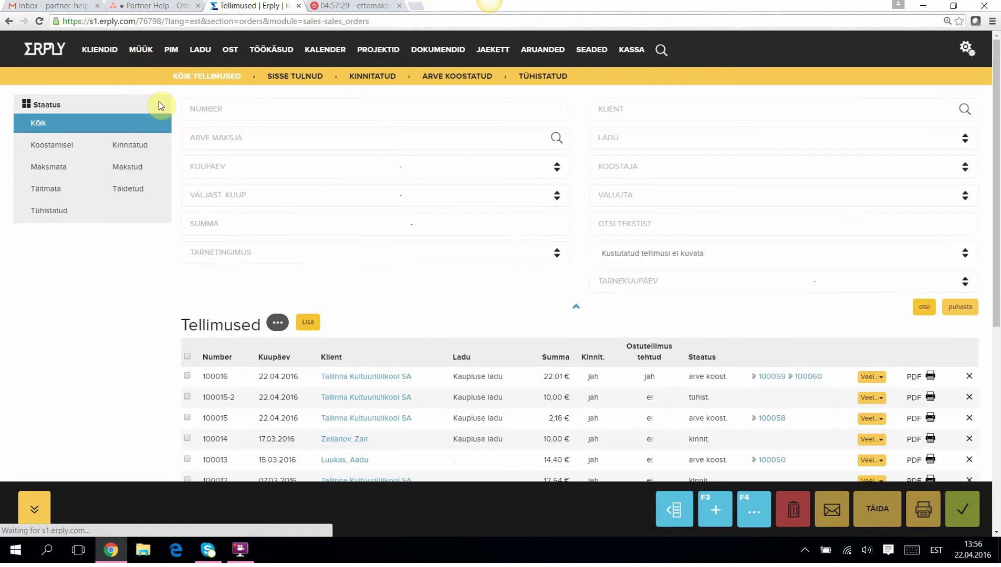
{"action": "left_click", "coordinate": [55, 189]}
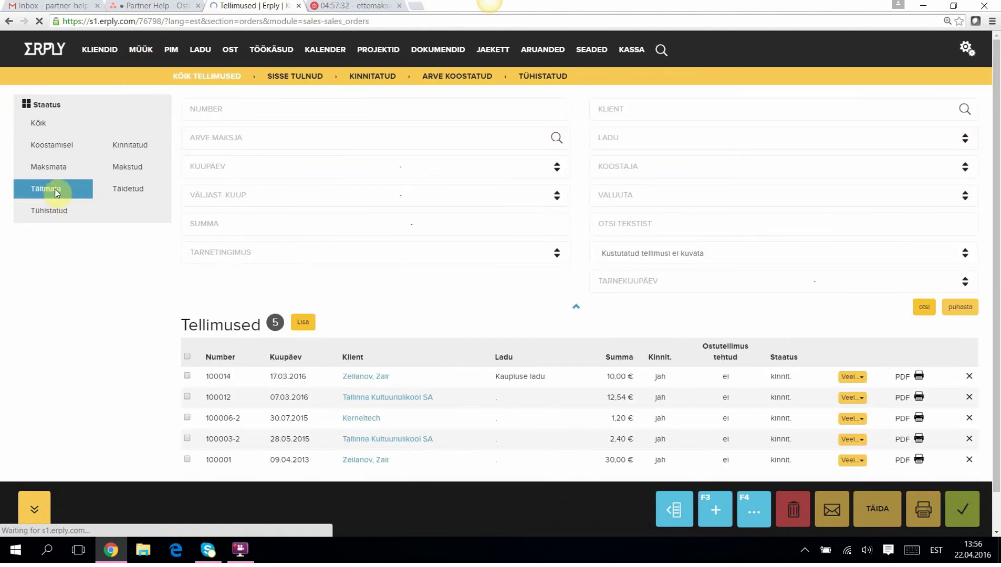
{"action": "left_click", "coordinate": [115, 189]}
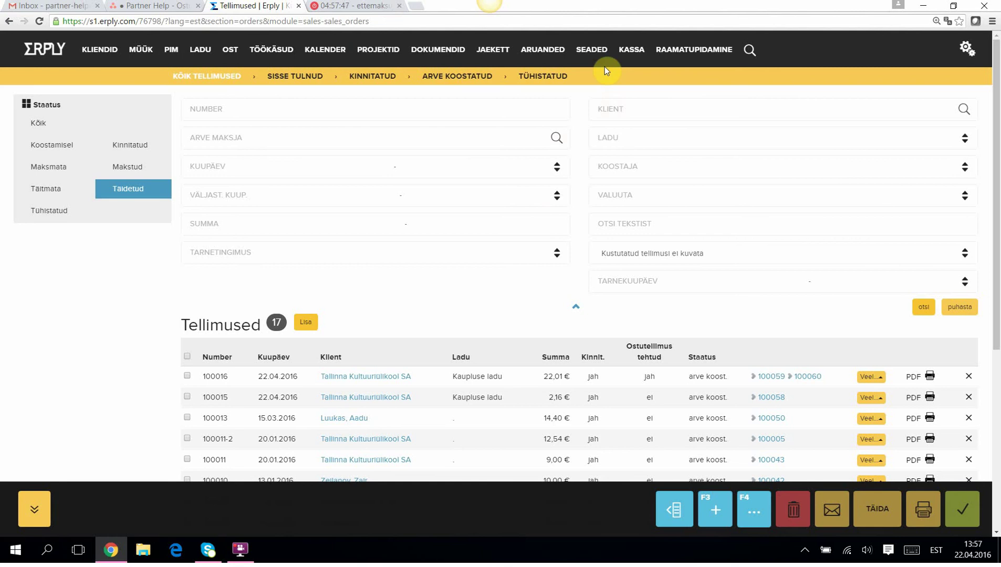
Step: Enable "Müügitellimuse osalisel täitmisel tellimus poolitatakse" in the general settings (Üldseadistused) and save them
{"action": "left_click", "coordinate": [592, 49]}
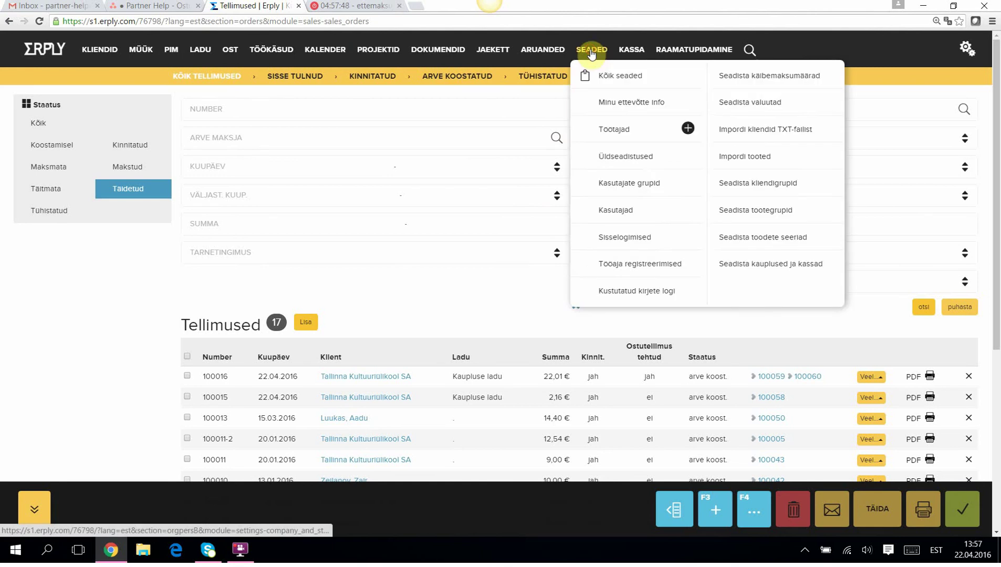
{"action": "left_click", "coordinate": [617, 160]}
{"action": "scroll", "coordinate": [468, 430], "scroll_direction": "down", "scroll_amount": 3}
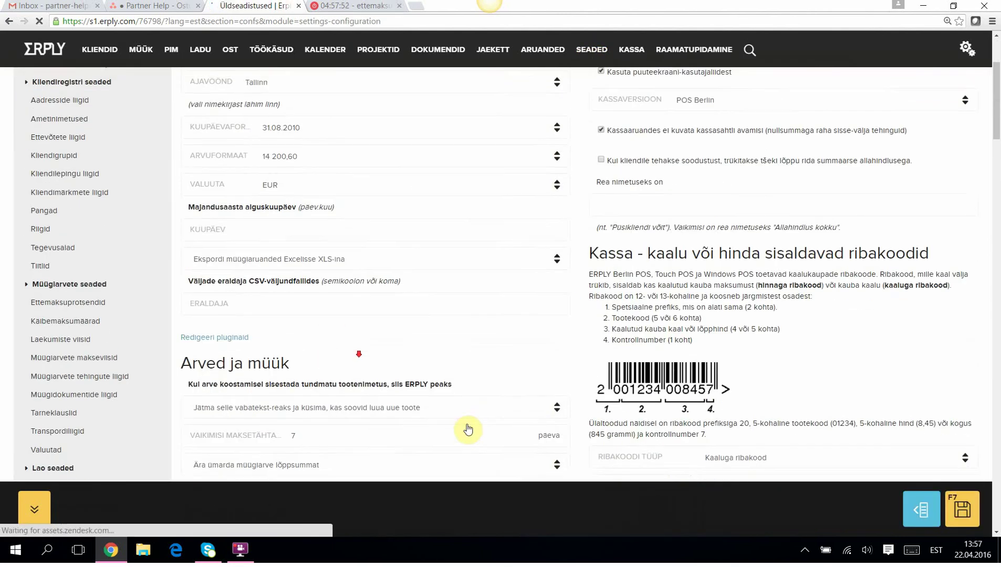
{"action": "scroll", "coordinate": [468, 430], "scroll_direction": "down", "scroll_amount": 4}
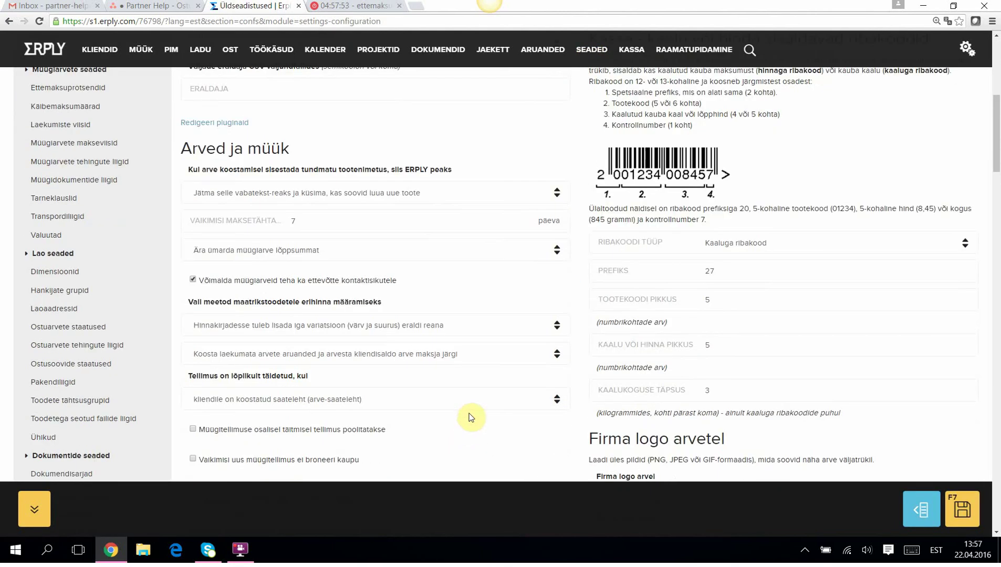
{"action": "scroll", "coordinate": [483, 414], "scroll_direction": "down", "scroll_amount": 2}
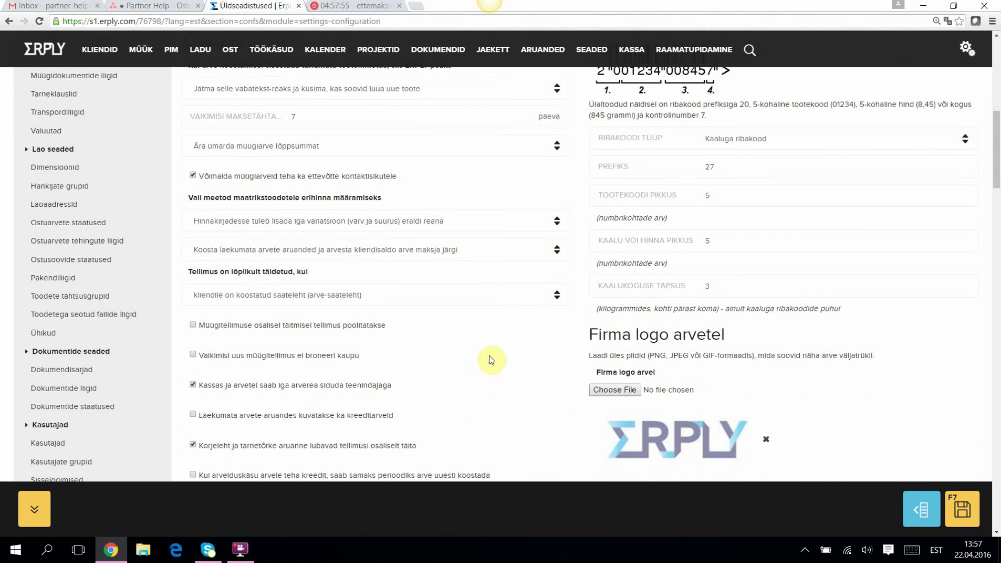
{"action": "left_click", "coordinate": [193, 324]}
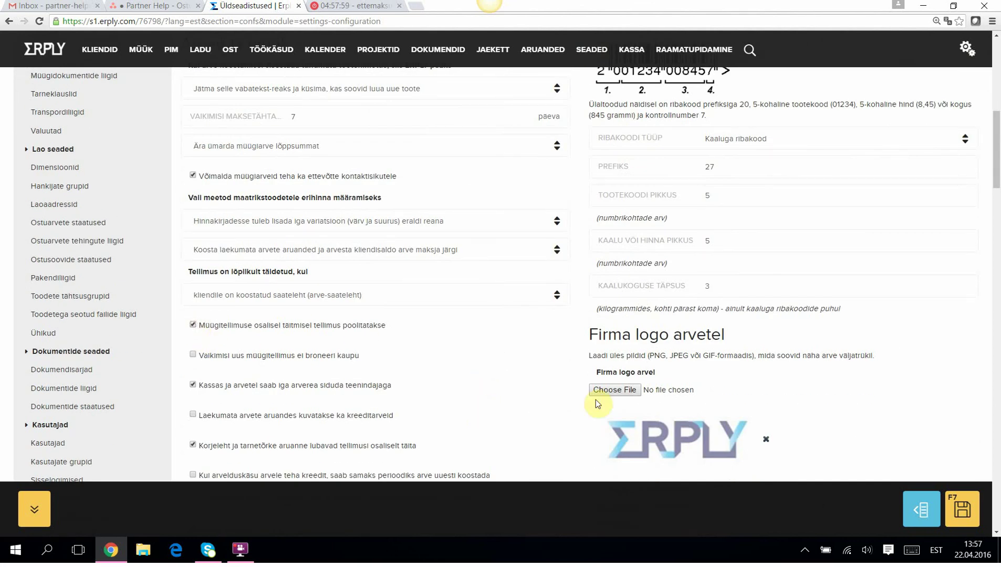
{"action": "left_click", "coordinate": [965, 507]}
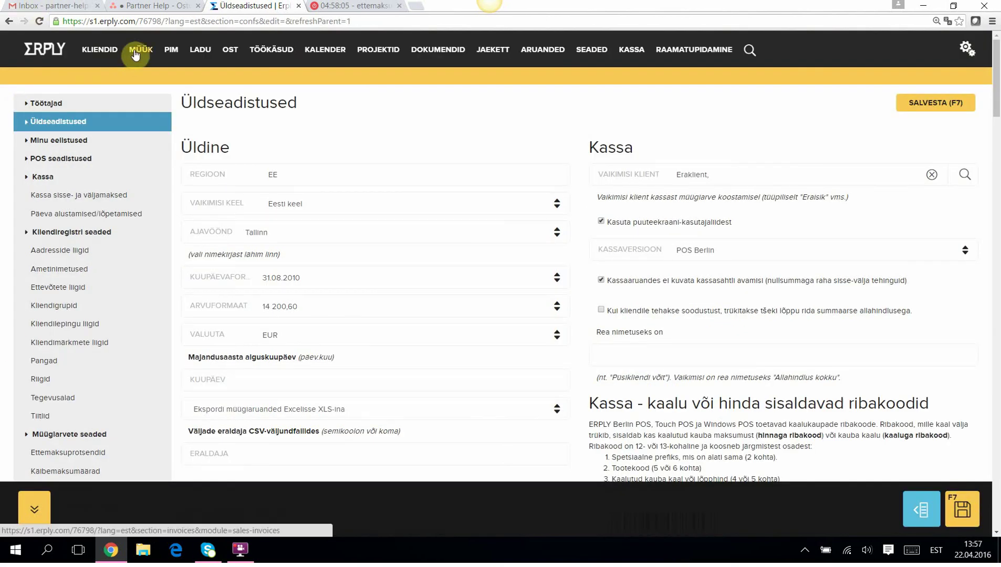
Step: Open the invoiced 22,01 € Tallinna Kultuuriülikool SA sales order of 22.04.2016, copy it as a new order and confirm the copy
{"action": "mouse_move", "coordinate": [140, 50]}
{"action": "left_click", "coordinate": [172, 106]}
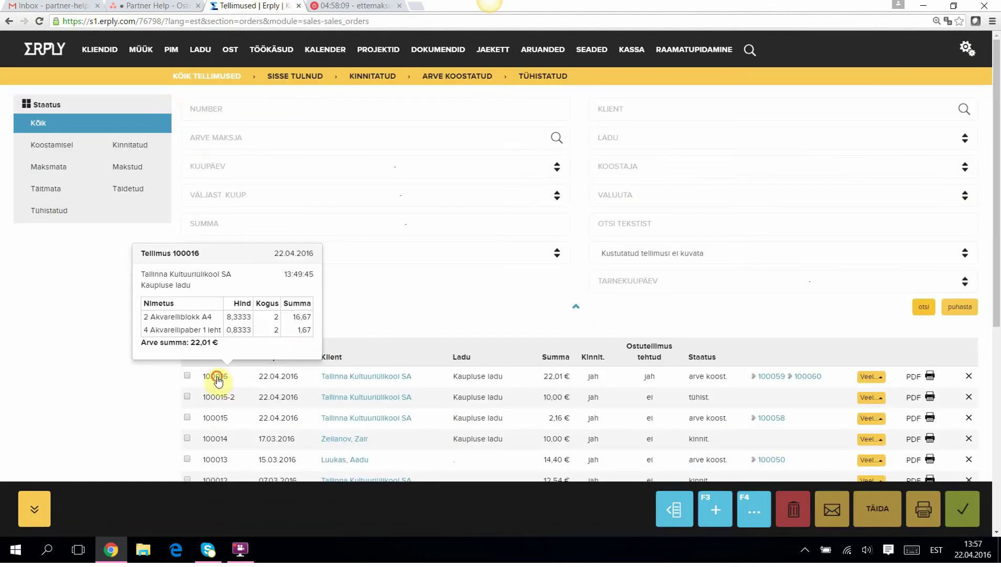
{"action": "left_click", "coordinate": [220, 380]}
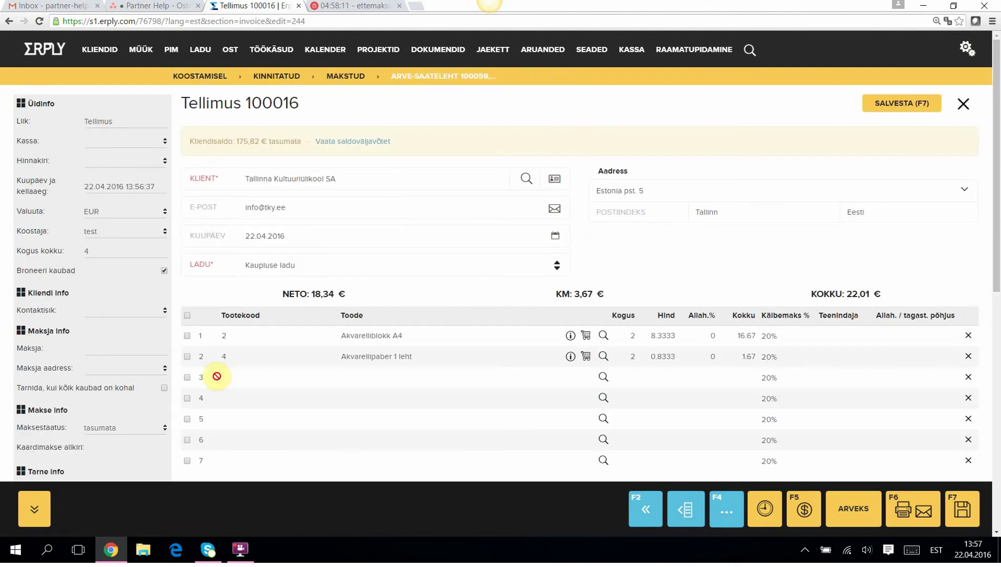
{"action": "left_click", "coordinate": [719, 514]}
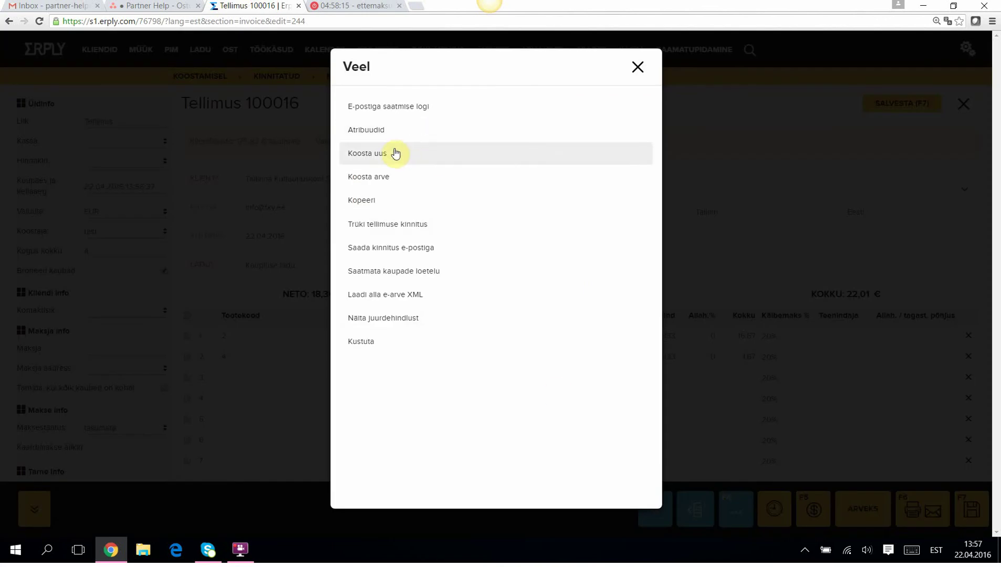
{"action": "left_click", "coordinate": [365, 204]}
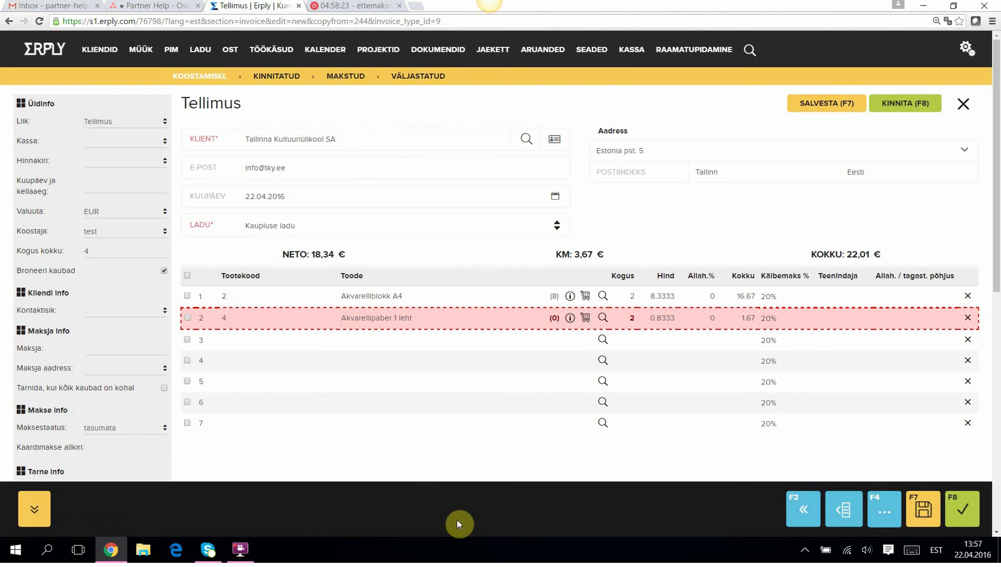
{"action": "left_click", "coordinate": [900, 104]}
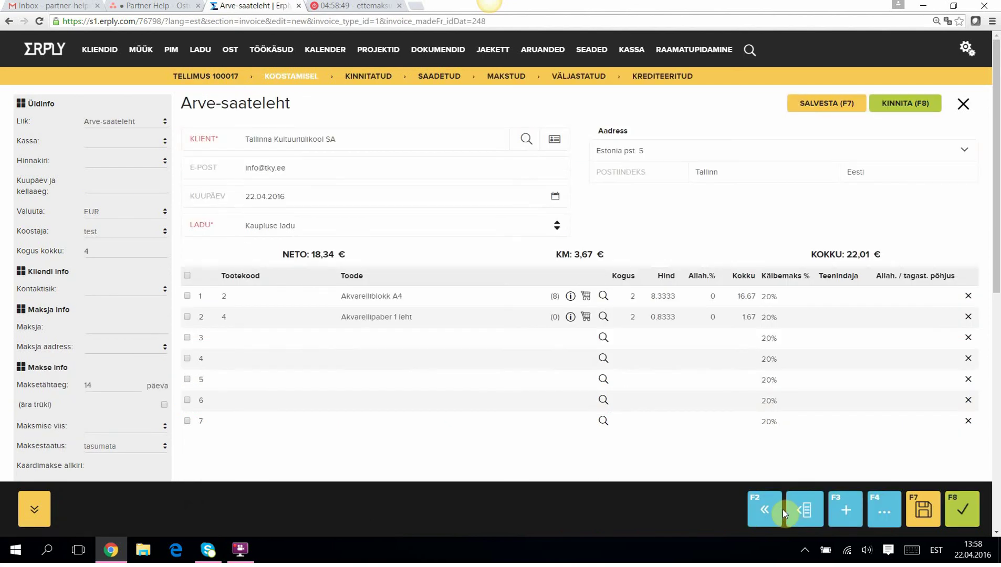
Step: Remove the Akvarellipaber 1 leht line from the new order's invoice-waybill, then confirm and close the document
{"action": "left_click", "coordinate": [969, 317]}
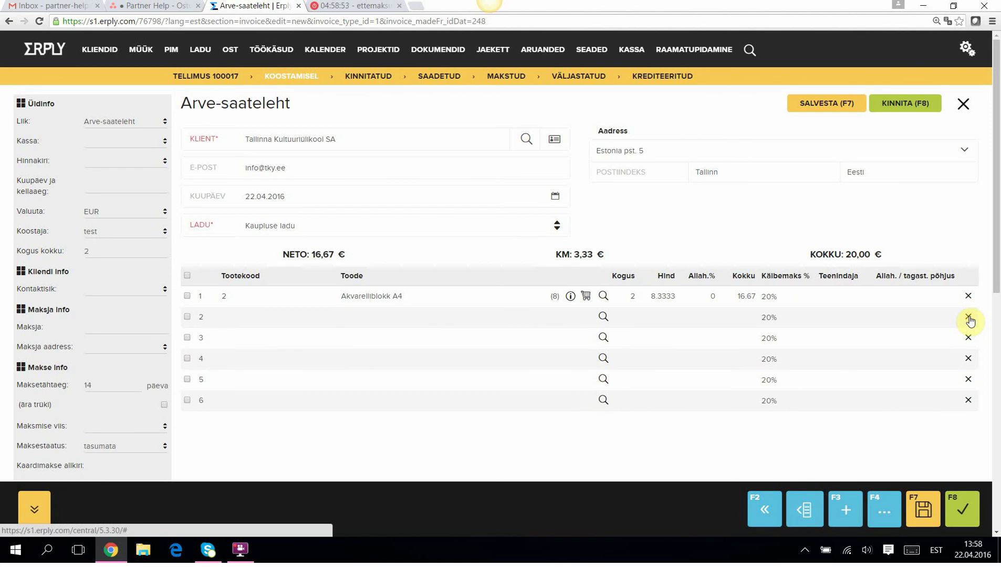
{"action": "left_click", "coordinate": [900, 103]}
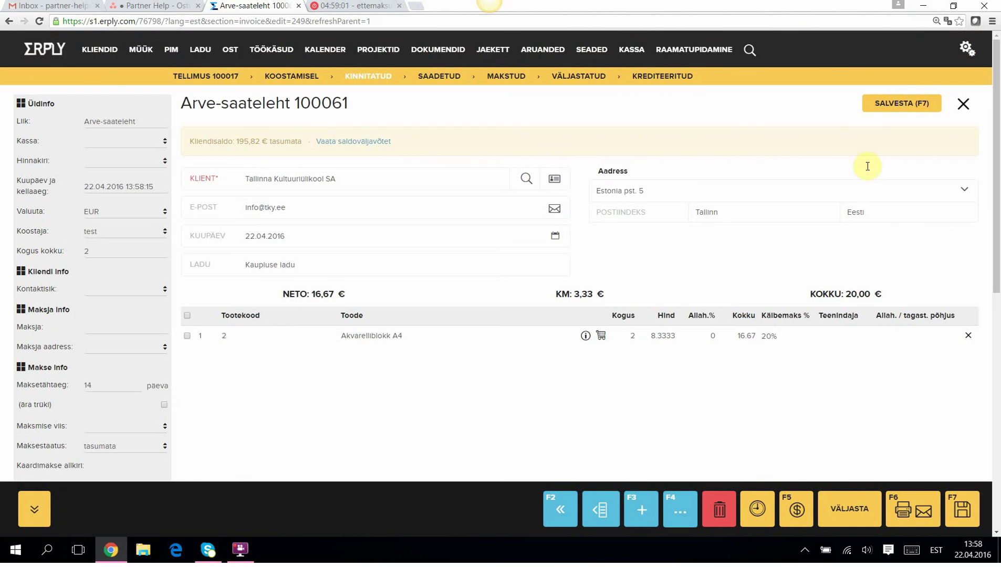
{"action": "left_click", "coordinate": [965, 105]}
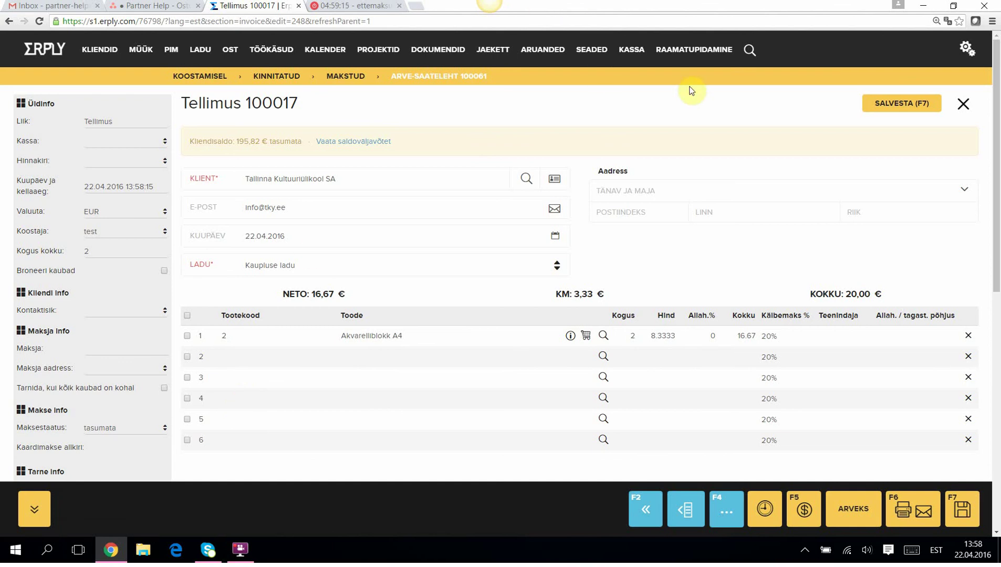
Step: Close the new sales order and filter the sales orders list to fulfilled orders (Täidetud)
{"action": "left_click", "coordinate": [964, 105]}
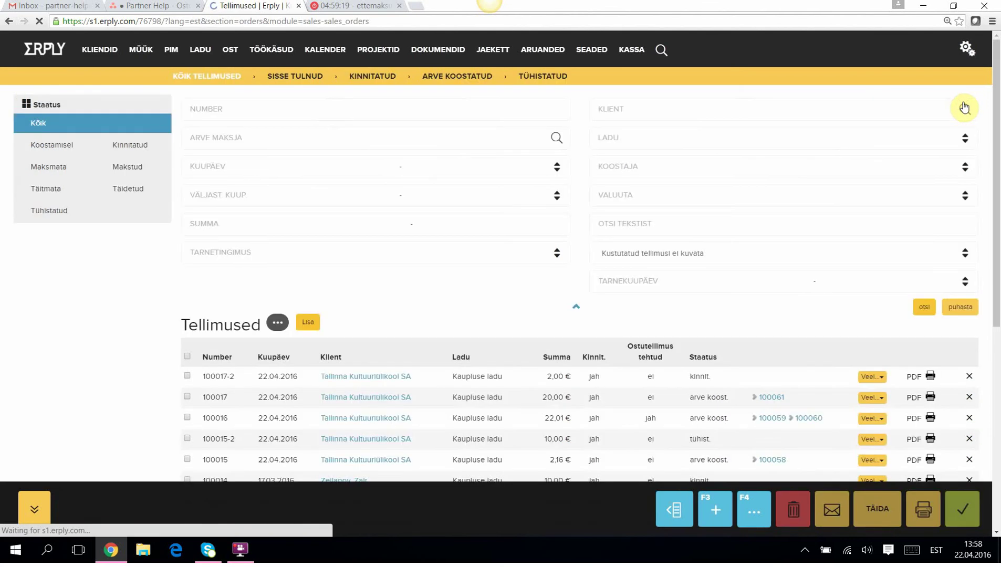
{"action": "left_click", "coordinate": [134, 192]}
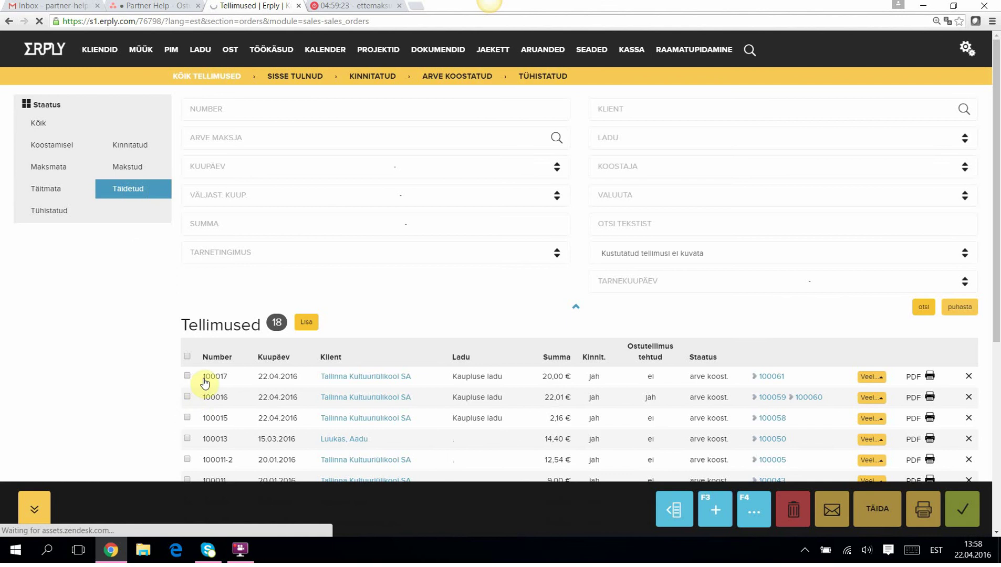
Step: Filter the sales orders to unfulfilled ones (Täitmata) and open the split-off 2,00 € Tallinna Kultuuriülikool SA order of 22.04.2016
{"action": "mouse_move", "coordinate": [222, 392]}
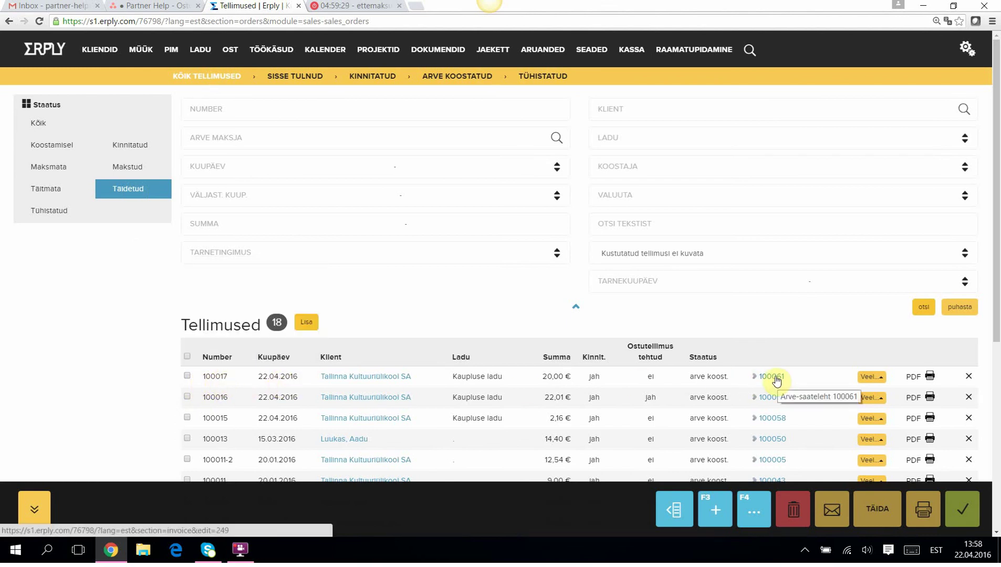
{"action": "left_click", "coordinate": [51, 191]}
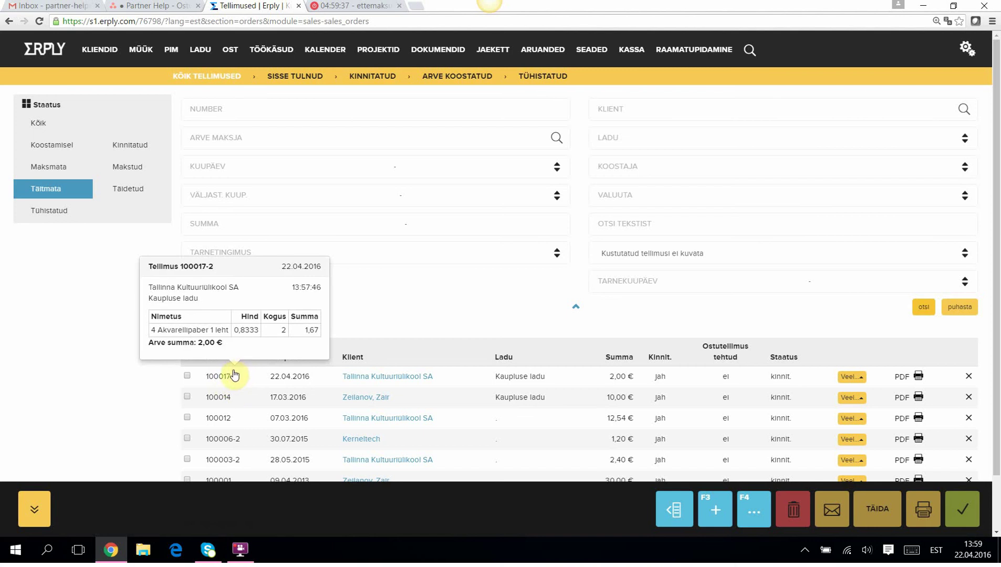
{"action": "left_click", "coordinate": [213, 377]}
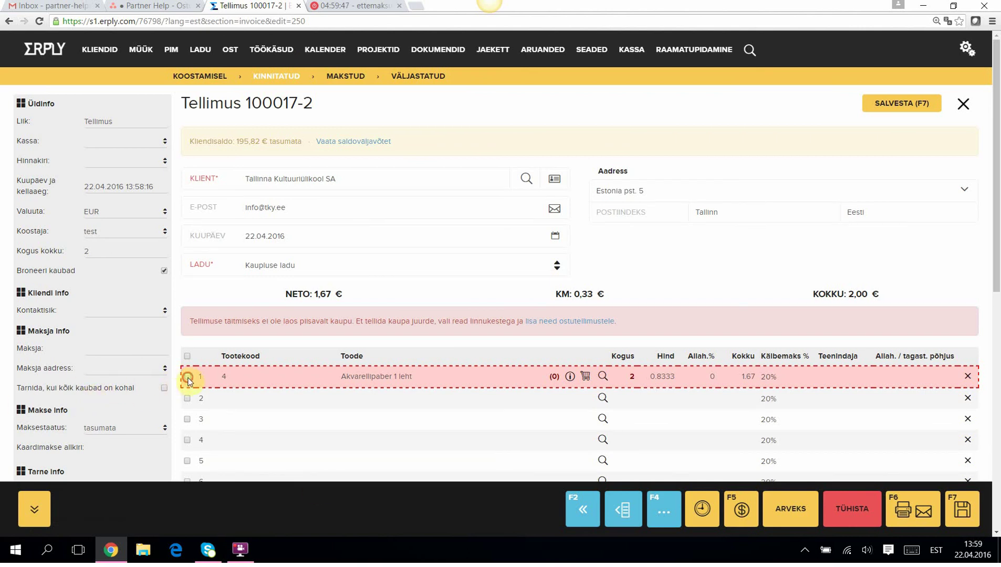
Step: Add the order's missing Akvarellipaber 1 leht line to a new purchase order with quantity 10, confirm it and close its window
{"action": "left_click", "coordinate": [578, 321]}
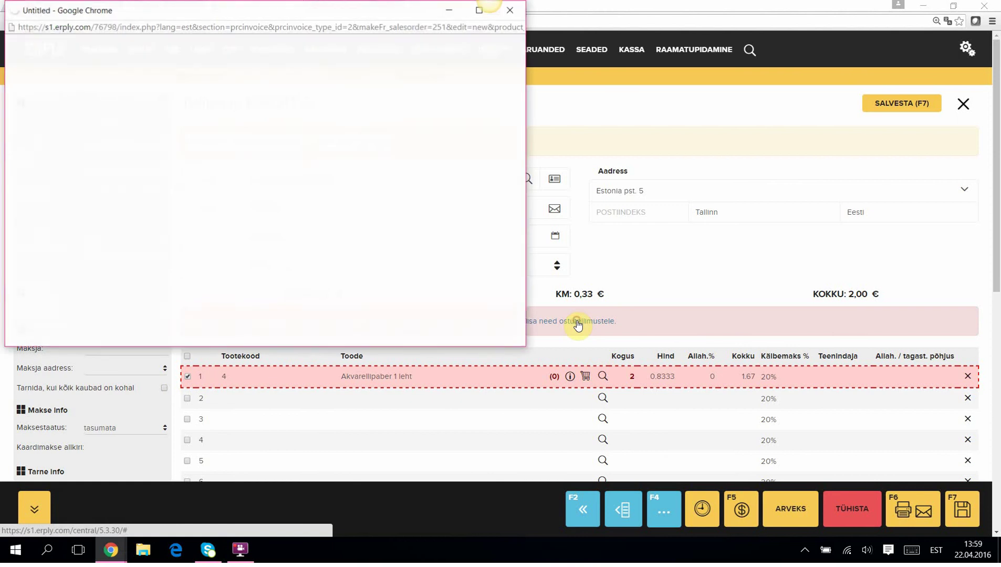
{"action": "scroll", "coordinate": [279, 258], "scroll_direction": "down", "scroll_amount": 2}
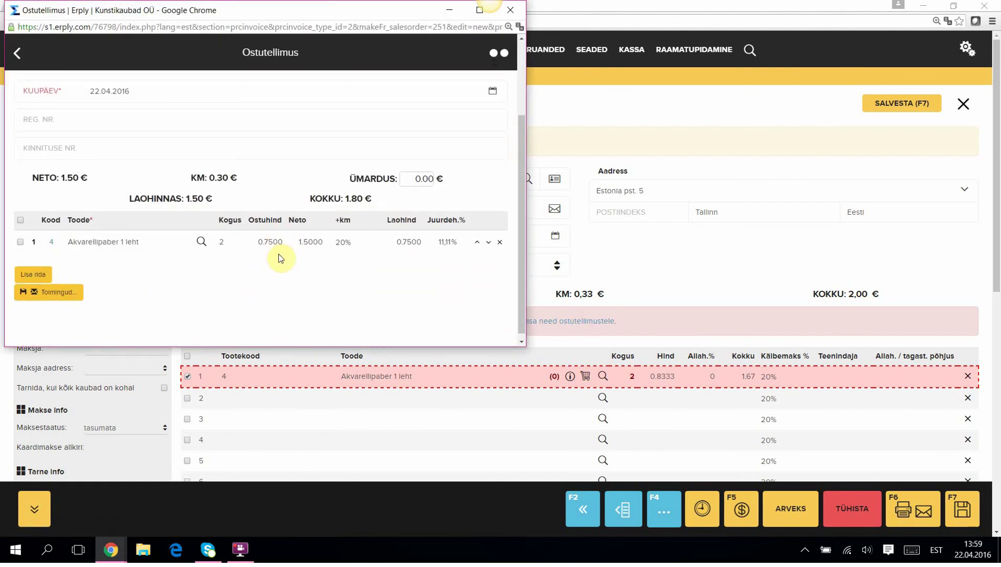
{"action": "left_click", "coordinate": [221, 242]}
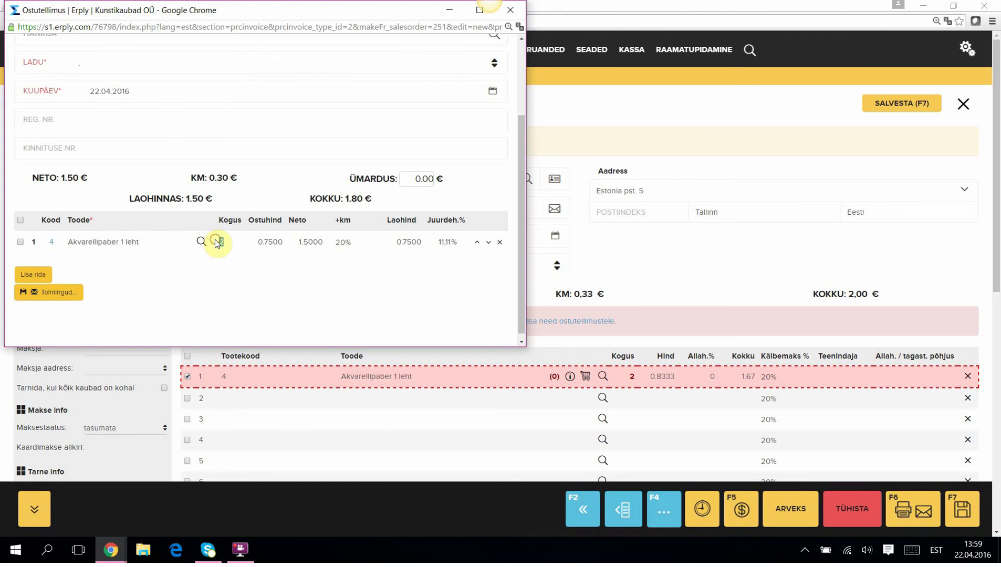
{"action": "type", "text": "10"}
{"action": "key", "text": "Tab"}
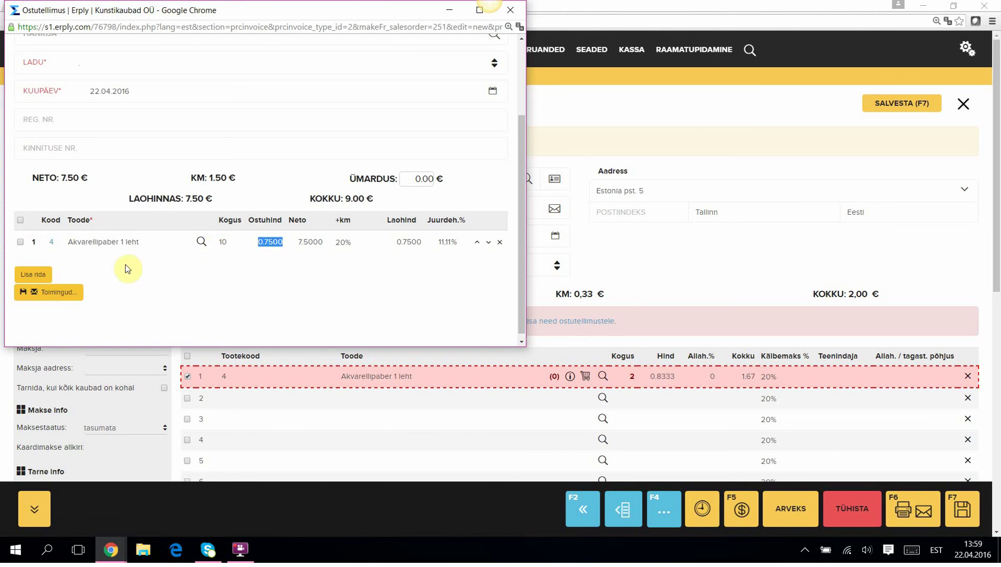
{"action": "left_click", "coordinate": [53, 292]}
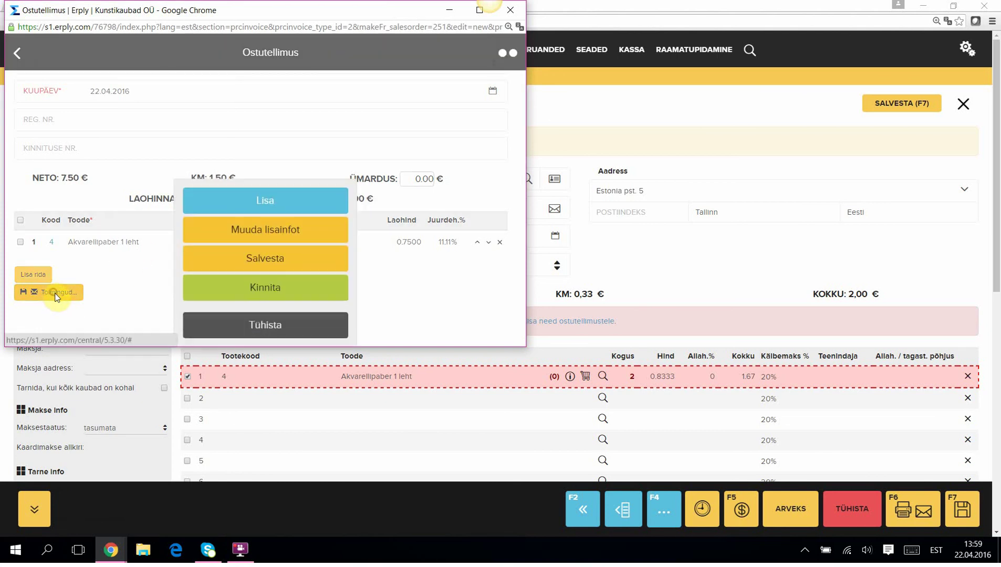
{"action": "left_click", "coordinate": [283, 288]}
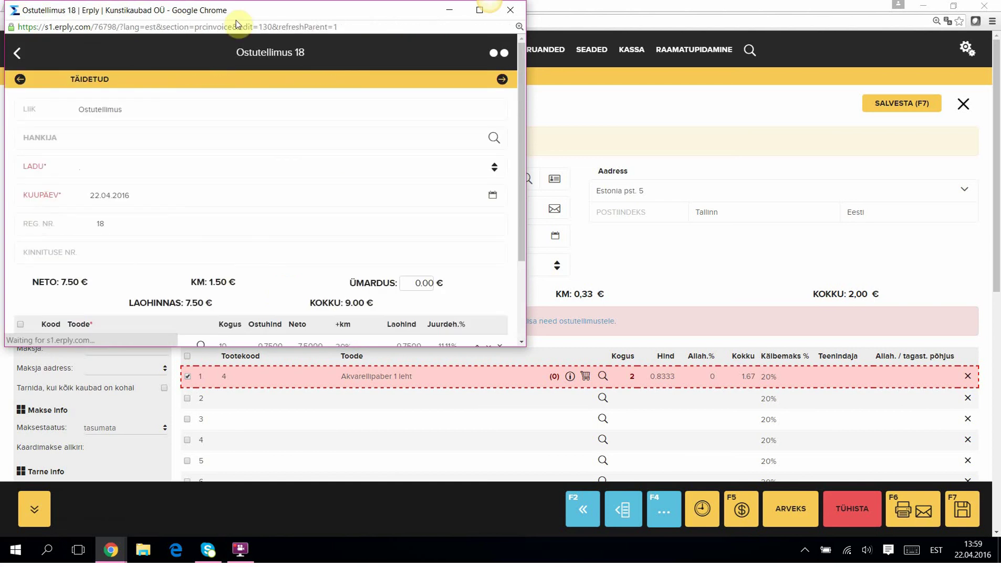
{"action": "left_click", "coordinate": [513, 11]}
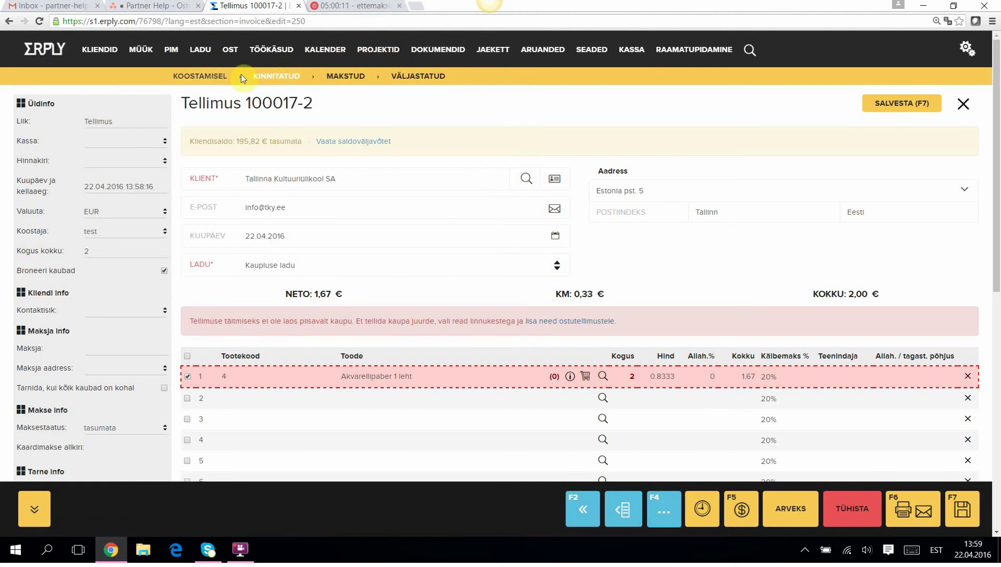
Step: Open the confirmed 9,00 € purchase order of 22.04.2016 from the purchase orders list and create a purchase invoice from it
{"action": "mouse_move", "coordinate": [231, 50]}
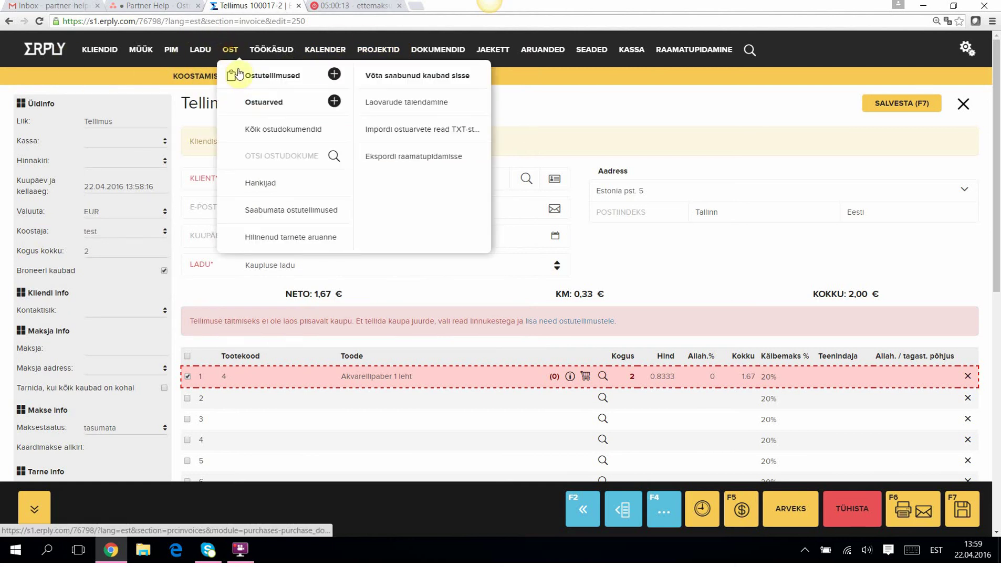
{"action": "left_click", "coordinate": [277, 79]}
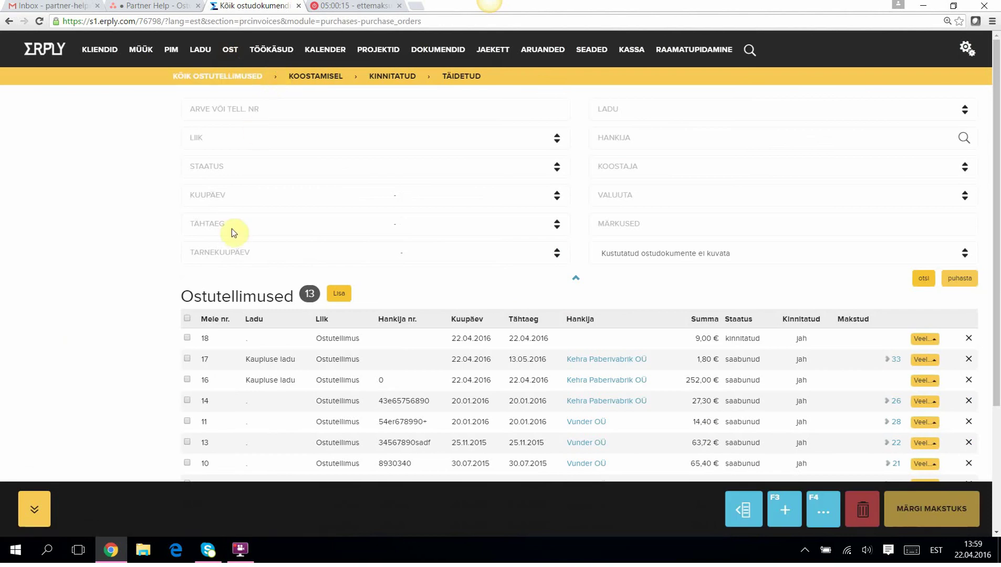
{"action": "left_click", "coordinate": [206, 340]}
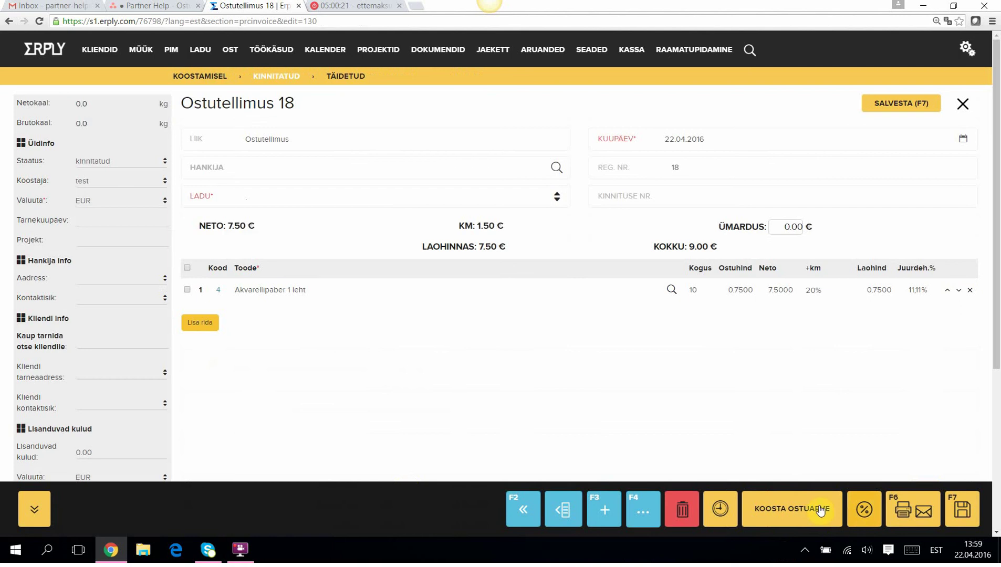
{"action": "left_click", "coordinate": [799, 514]}
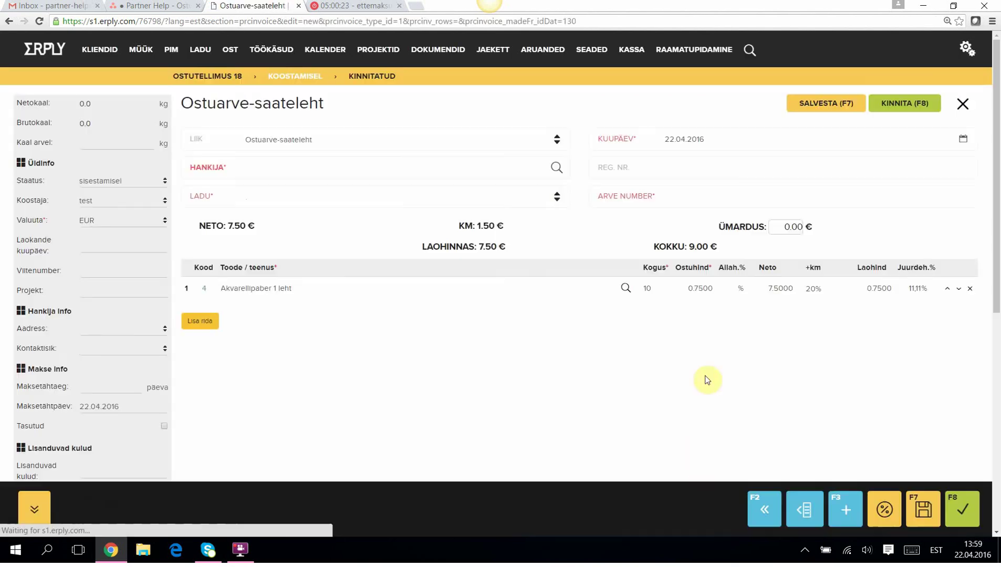
Step: Enter invoice number 354678 and supplier Kehra Paberivabrik OÜ on the purchase invoice-waybill, and confirm the document
{"action": "left_click", "coordinate": [738, 197]}
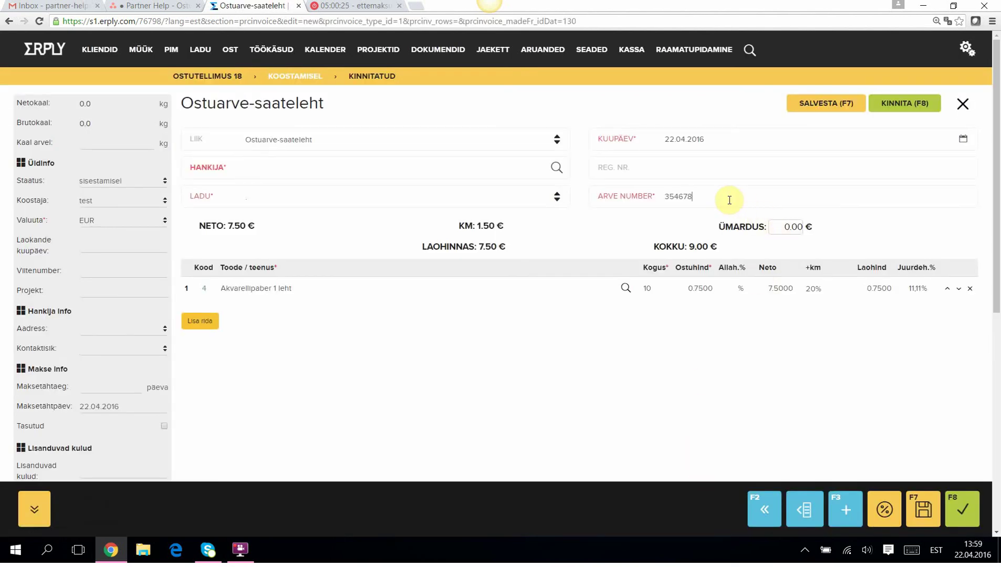
{"action": "left_click", "coordinate": [897, 103]}
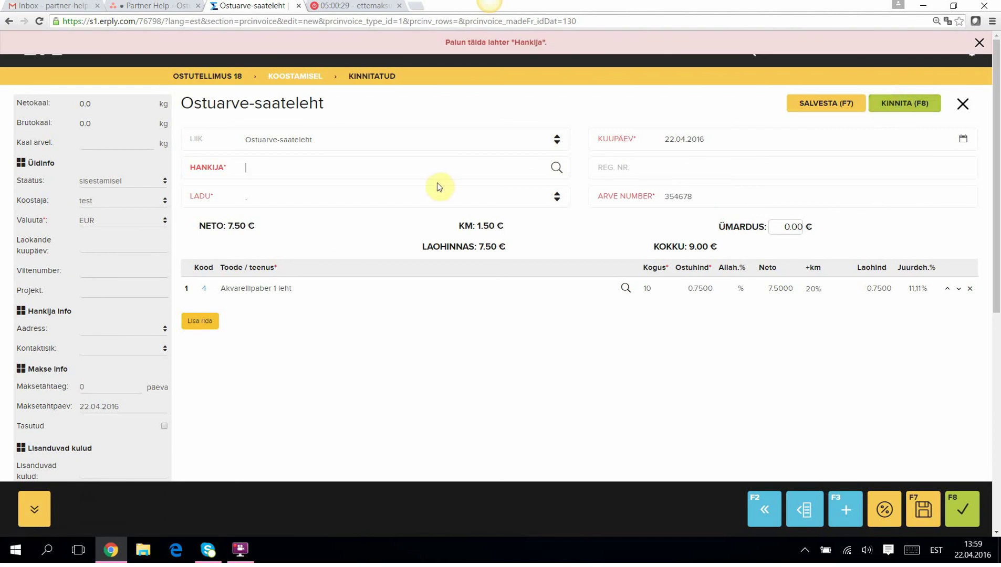
{"action": "left_click", "coordinate": [556, 167]}
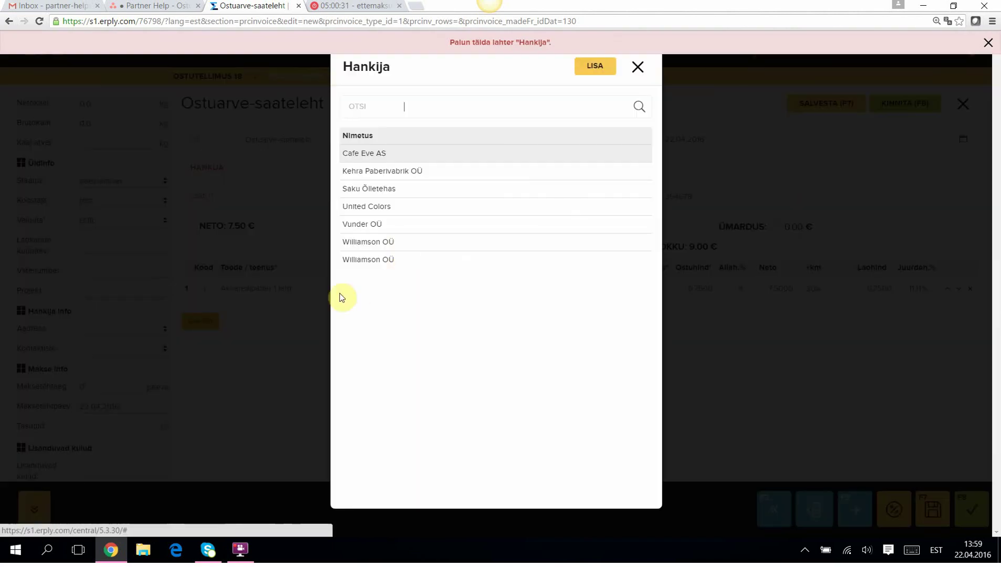
{"action": "left_click", "coordinate": [387, 172]}
{"action": "left_click", "coordinate": [882, 99]}
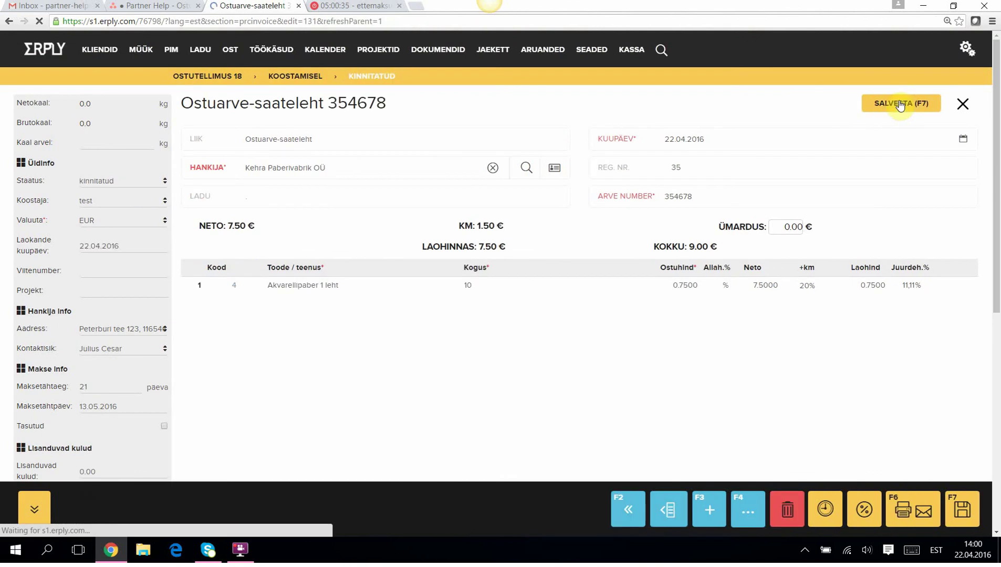
Step: Return to the sales orders list and reopen the confirmed 2,00 € Tallinna Kultuuriülikool SA split order
{"action": "left_click", "coordinate": [141, 49]}
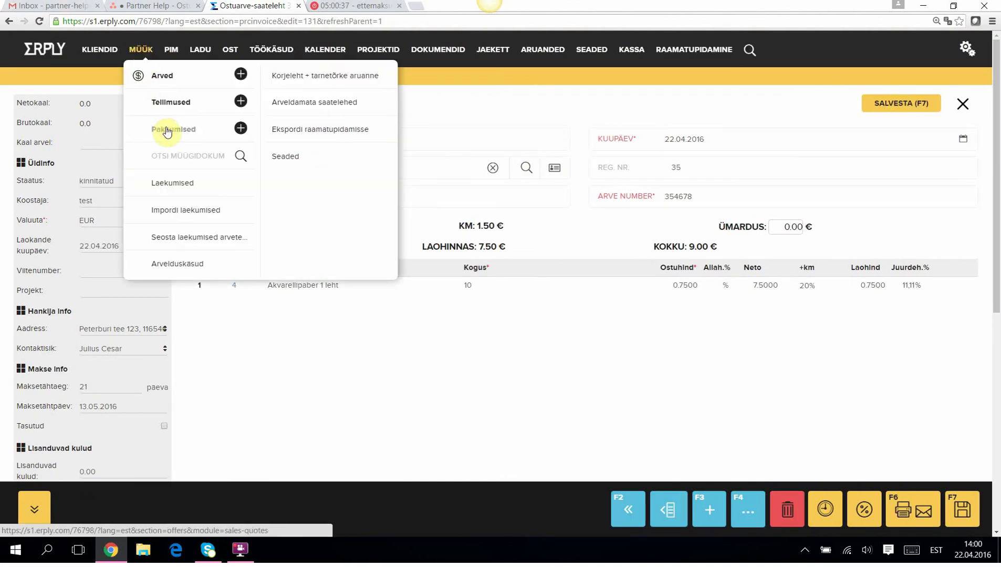
{"action": "left_click", "coordinate": [167, 103]}
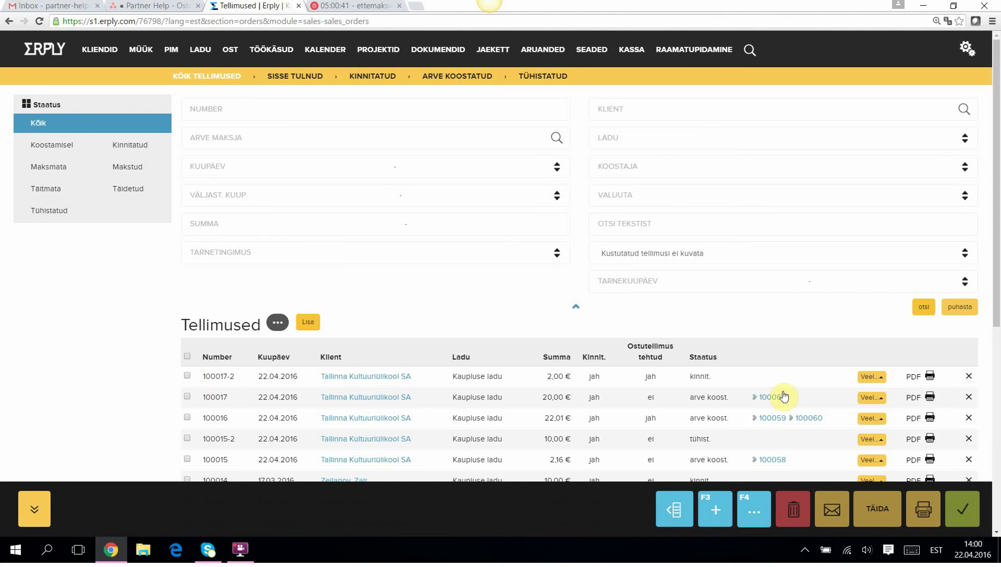
{"action": "left_click", "coordinate": [221, 376]}
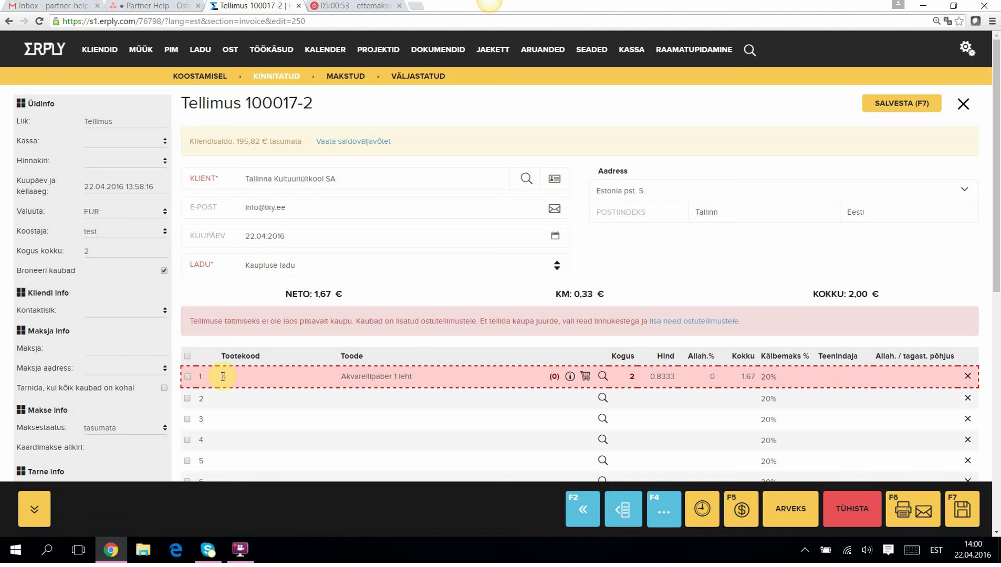
Step: Check the stock and reservations of Akvarellipaber 1 leht by warehouse on its product card, and close the card
{"action": "left_click", "coordinate": [571, 377]}
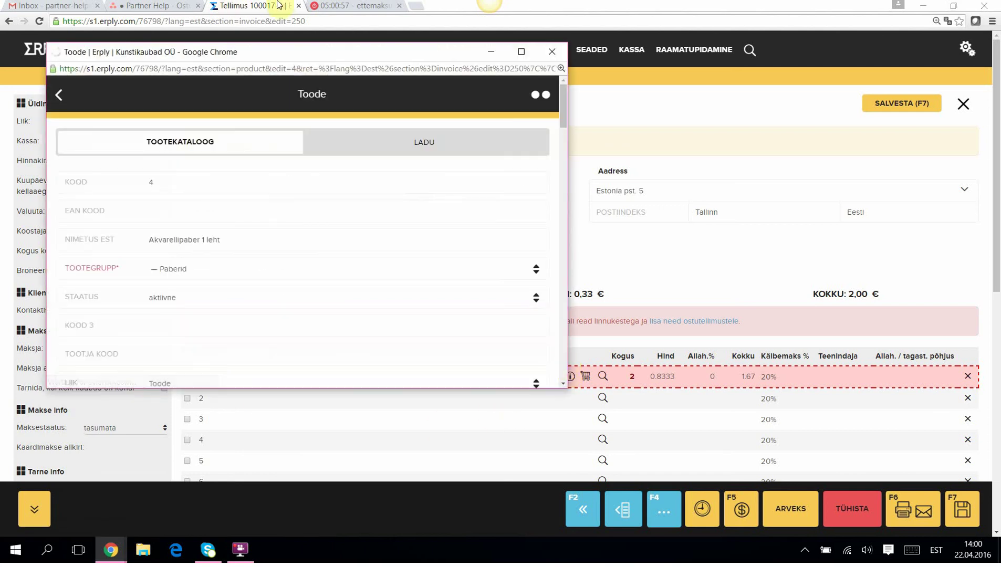
{"action": "left_click", "coordinate": [424, 141]}
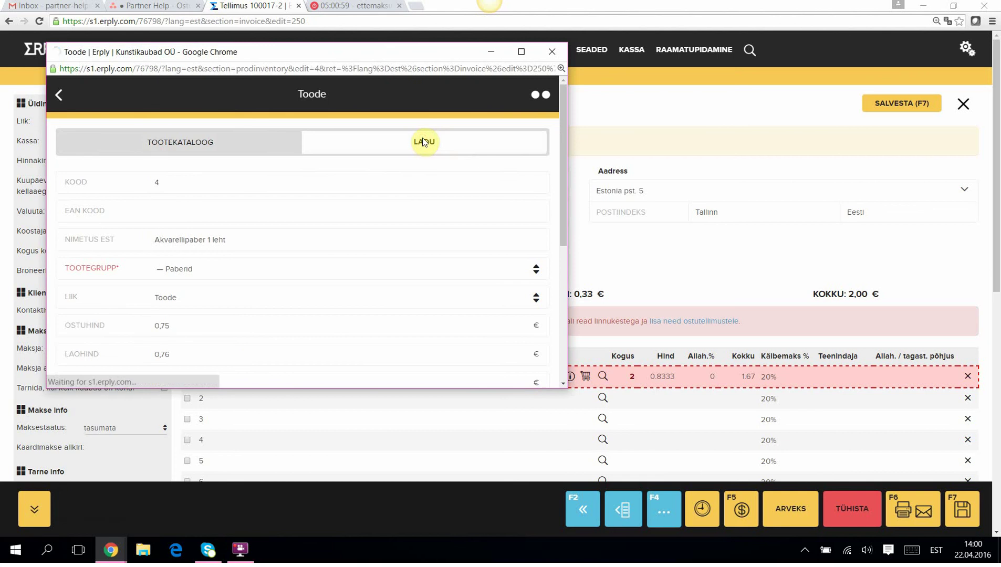
{"action": "scroll", "coordinate": [319, 358], "scroll_direction": "down", "scroll_amount": 5}
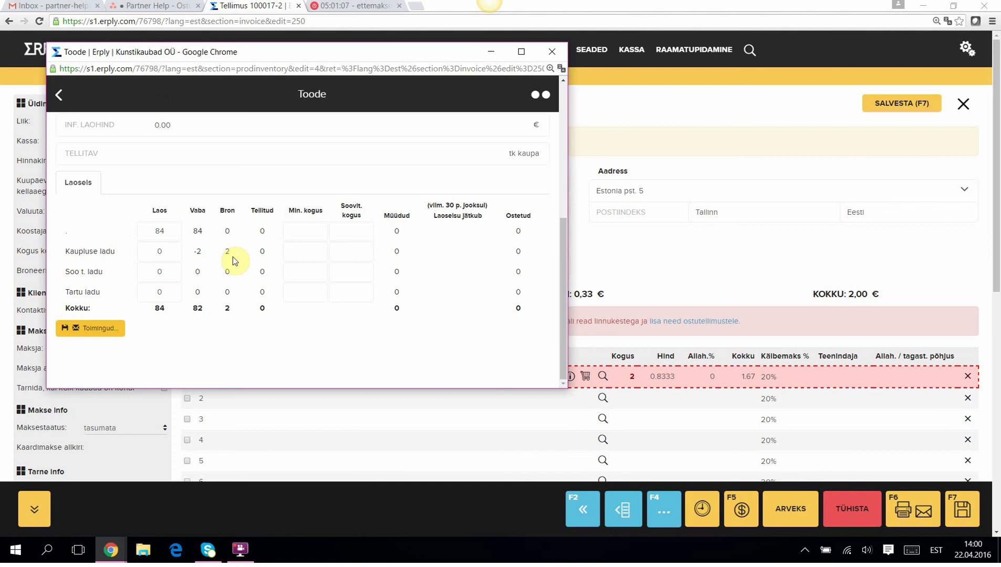
{"action": "left_click", "coordinate": [552, 51]}
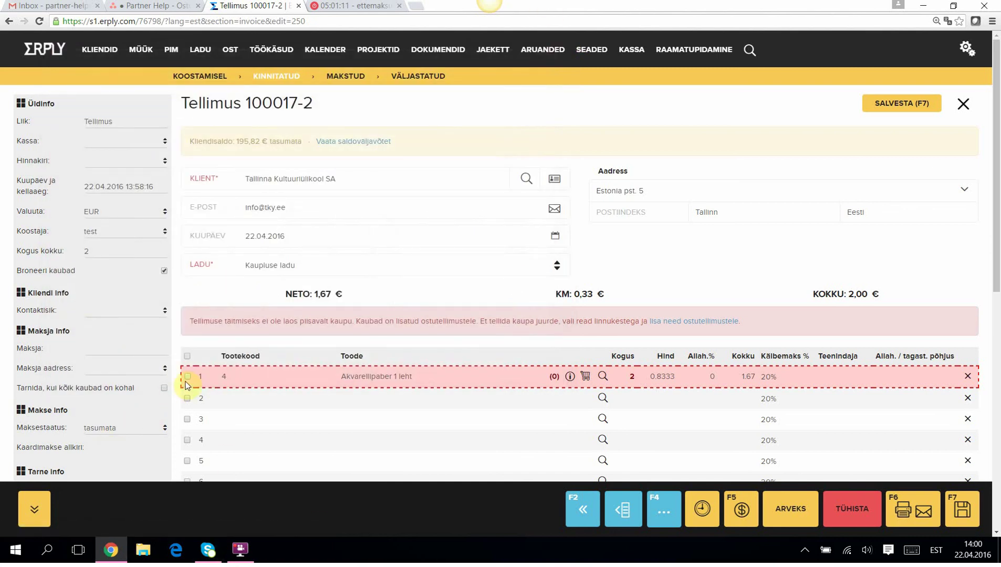
Step: Create another purchase order from the order's Akvarellipaber 1 leht line with quantity 3 and confirm it
{"action": "left_click", "coordinate": [187, 377]}
{"action": "left_click", "coordinate": [710, 324]}
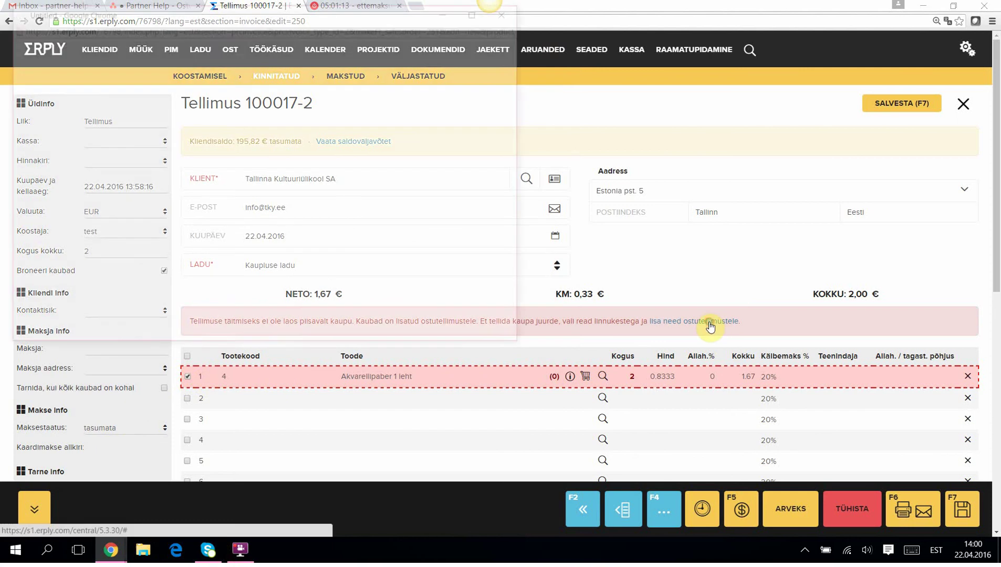
{"action": "scroll", "coordinate": [286, 257], "scroll_direction": "down", "scroll_amount": 2}
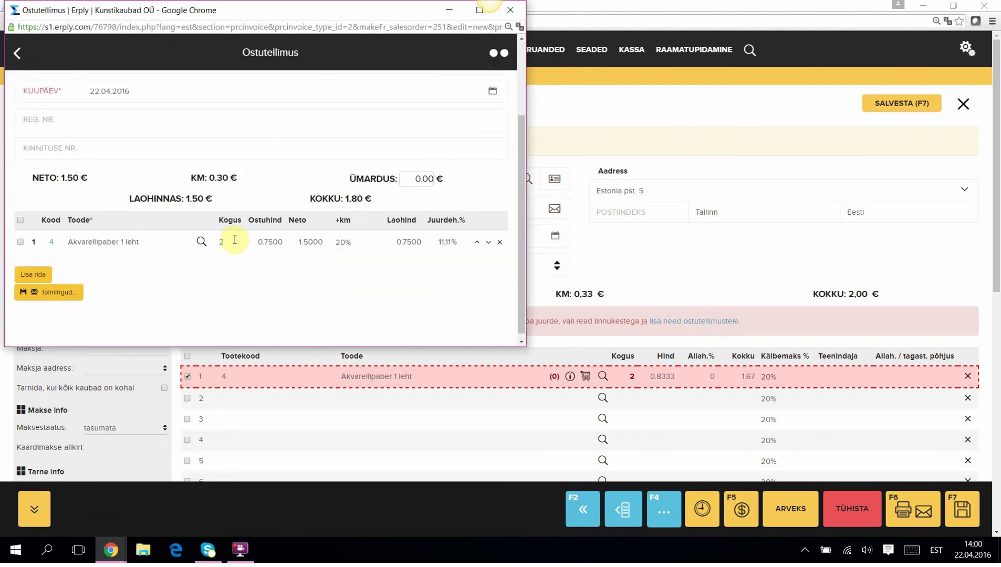
{"action": "left_click", "coordinate": [214, 242]}
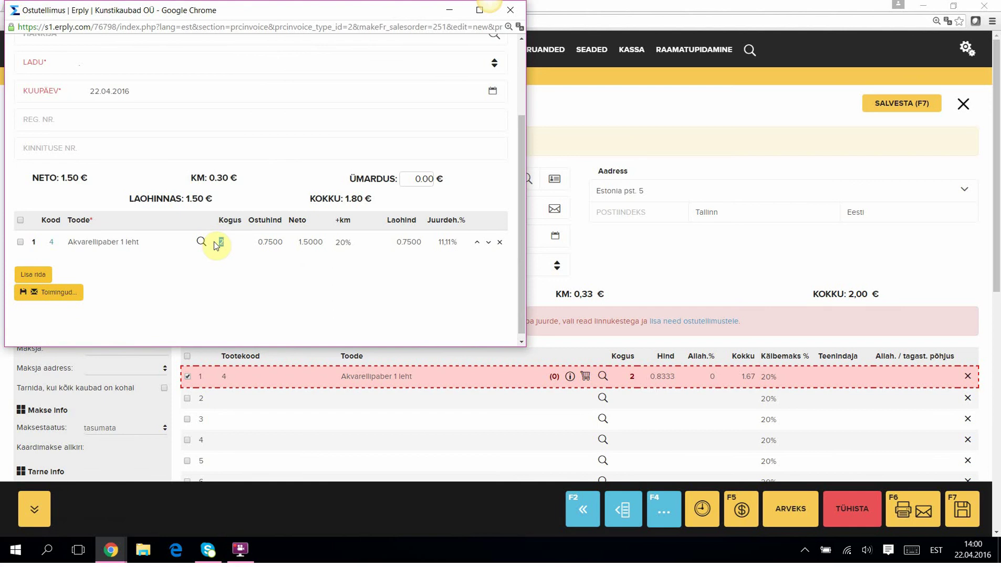
{"action": "key", "text": "Tab"}
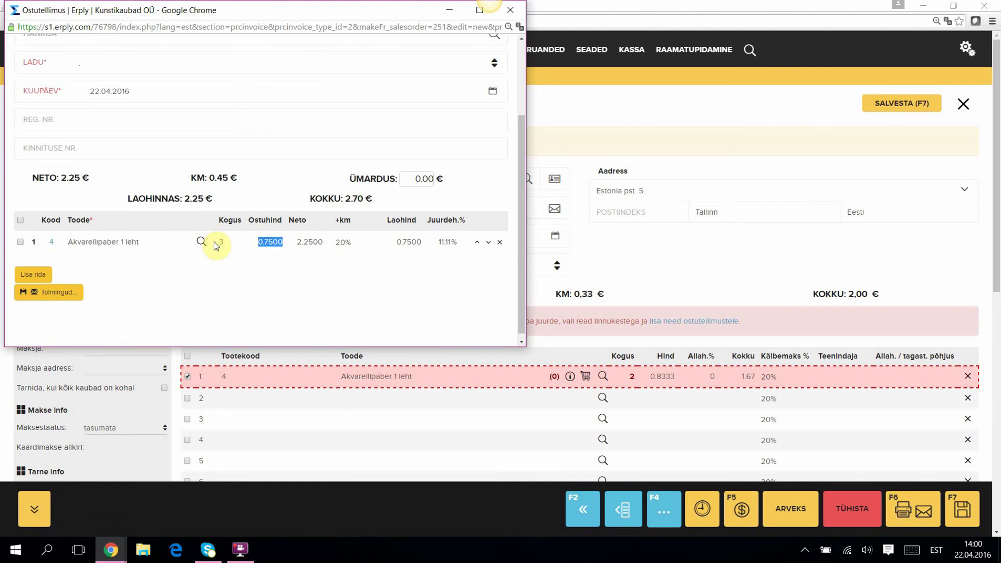
{"action": "left_click", "coordinate": [50, 299]}
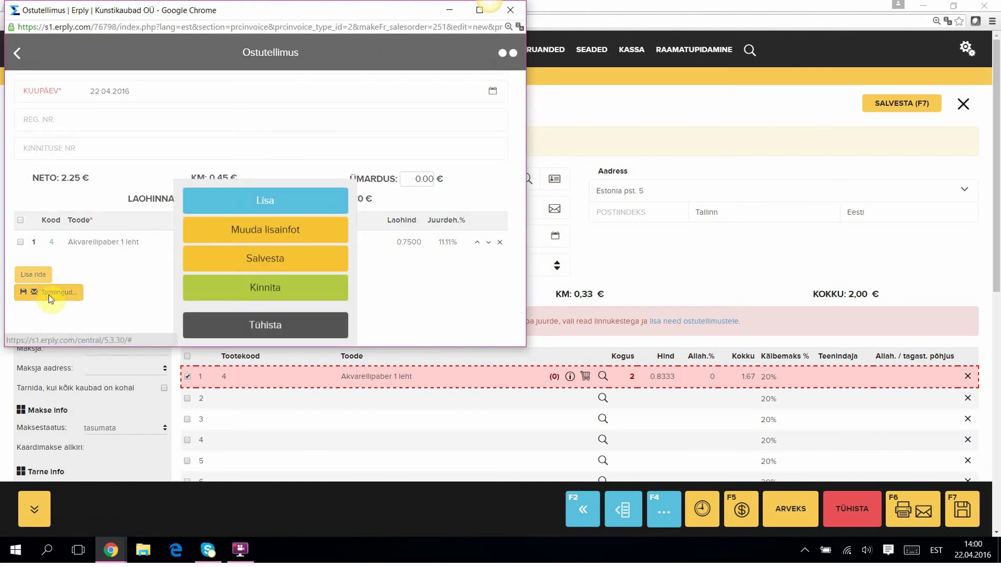
{"action": "left_click", "coordinate": [262, 293]}
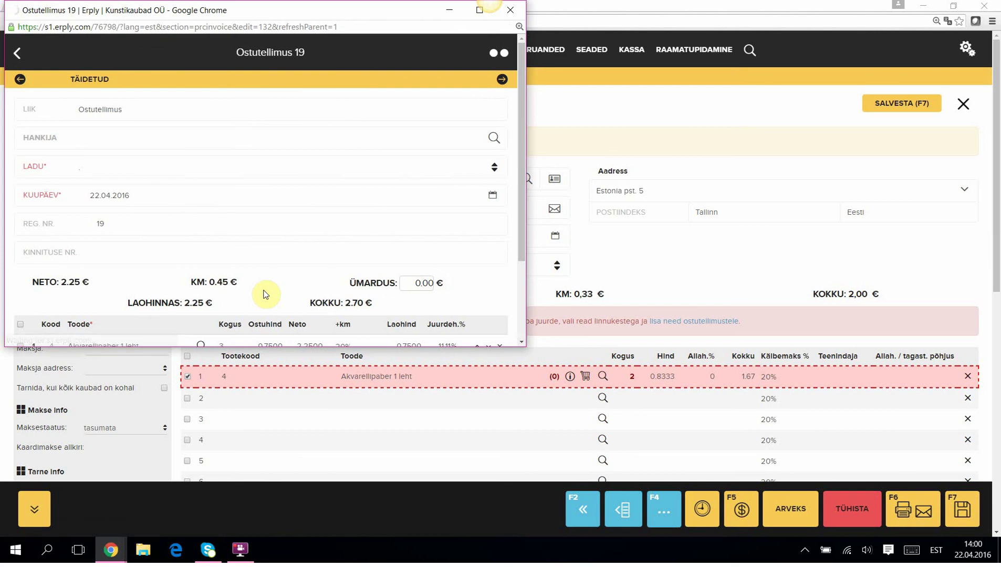
Step: Set the new purchase order's warehouse (Ladu) to Kaupluse ladu and save it
{"action": "left_click", "coordinate": [494, 168]}
{"action": "left_click", "coordinate": [282, 200]}
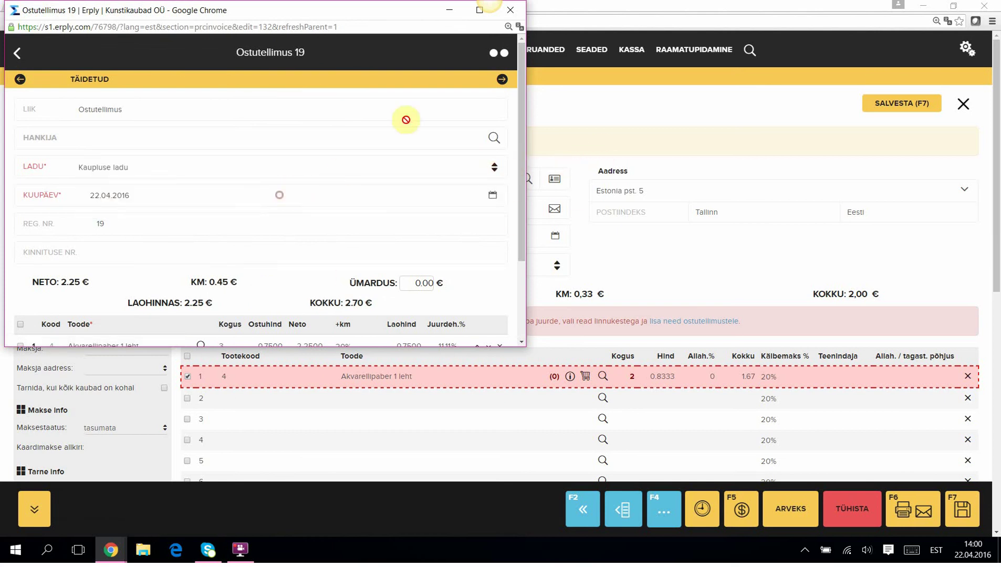
{"action": "scroll", "coordinate": [405, 242], "scroll_direction": "down", "scroll_amount": 2}
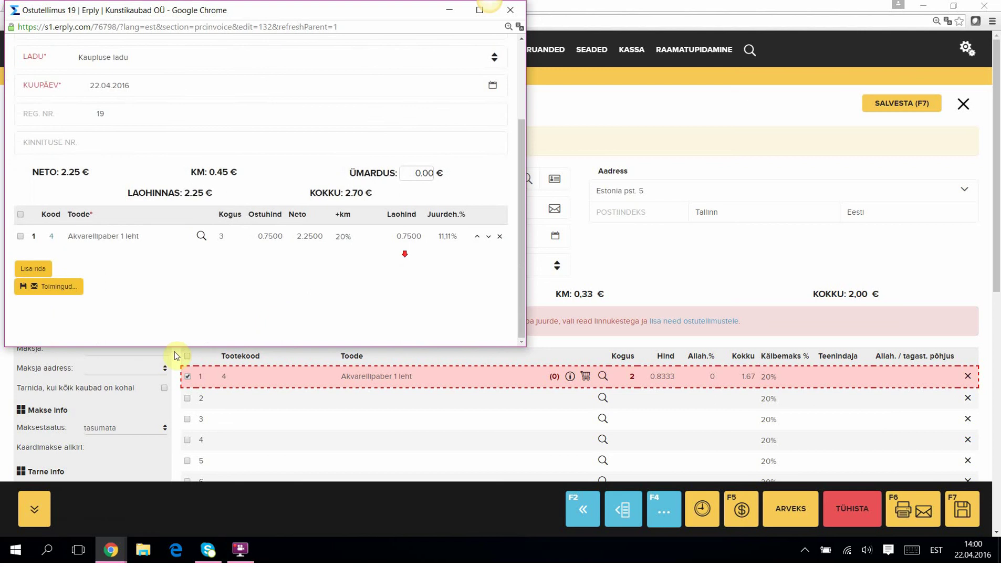
{"action": "left_click", "coordinate": [48, 287]}
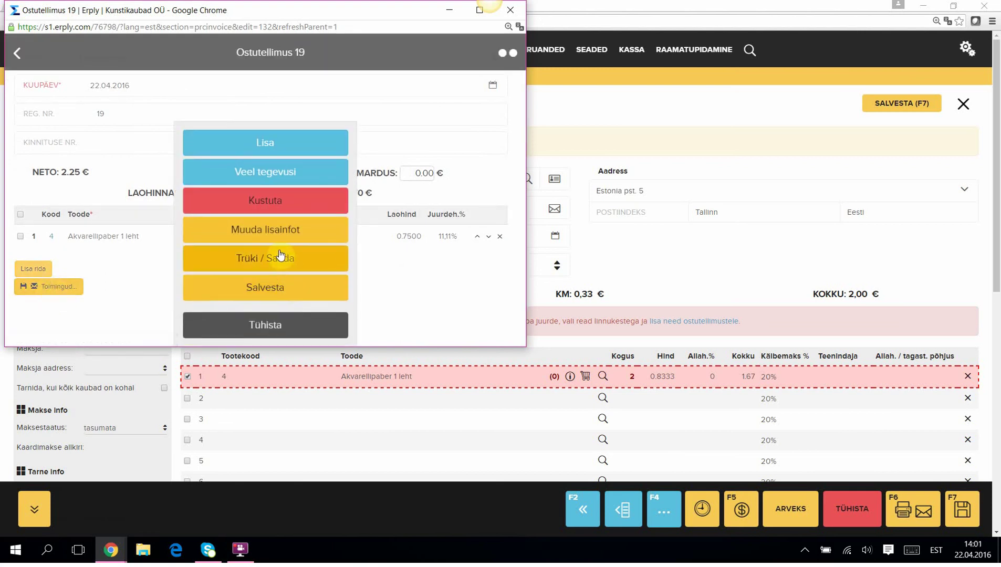
{"action": "left_click", "coordinate": [269, 289]}
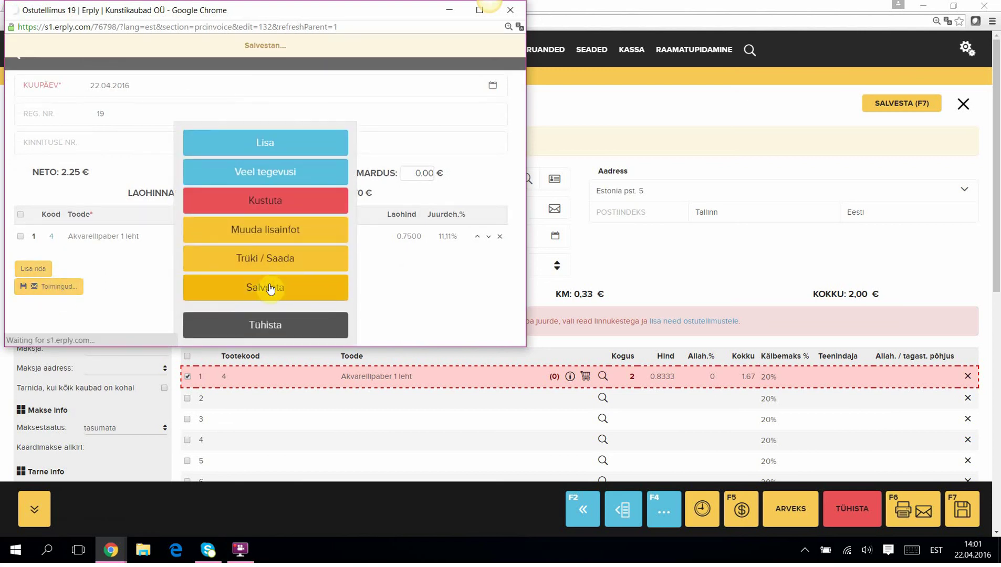
Step: Close the purchase order window, open the newest purchase order from the purchase orders list, and select Kehra Paberivabrik OÜ as its supplier
{"action": "left_click", "coordinate": [510, 10]}
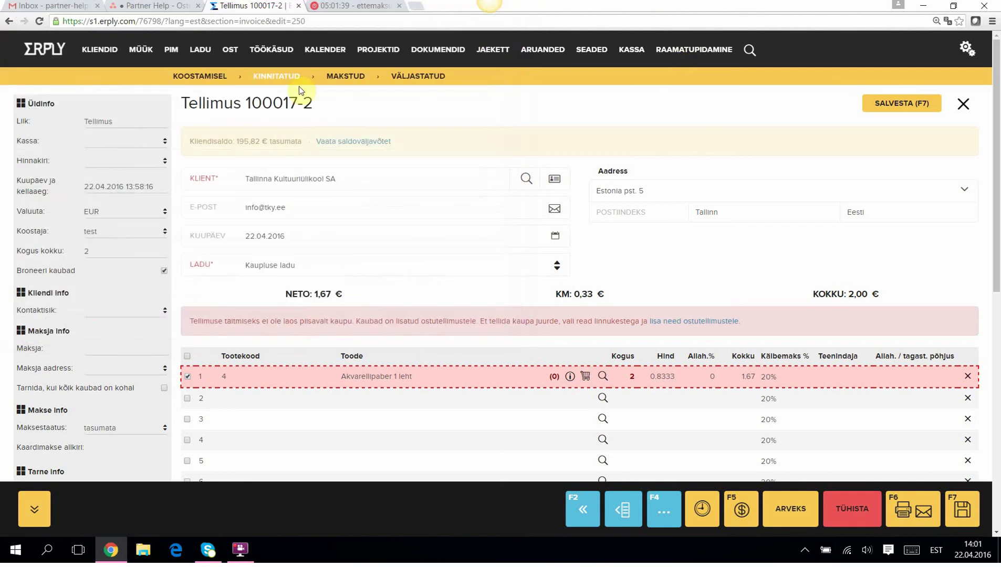
{"action": "left_click", "coordinate": [232, 57]}
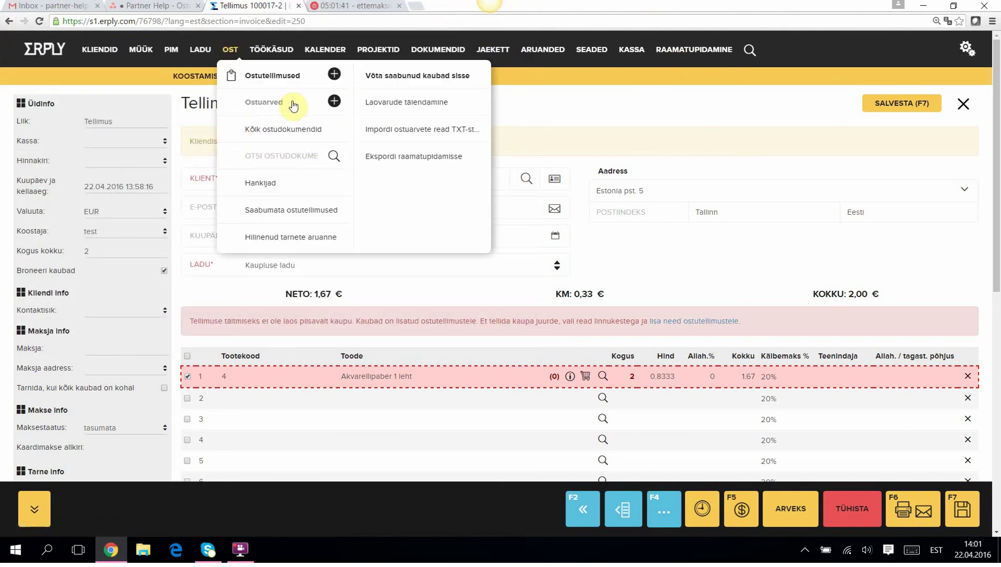
{"action": "left_click", "coordinate": [283, 79]}
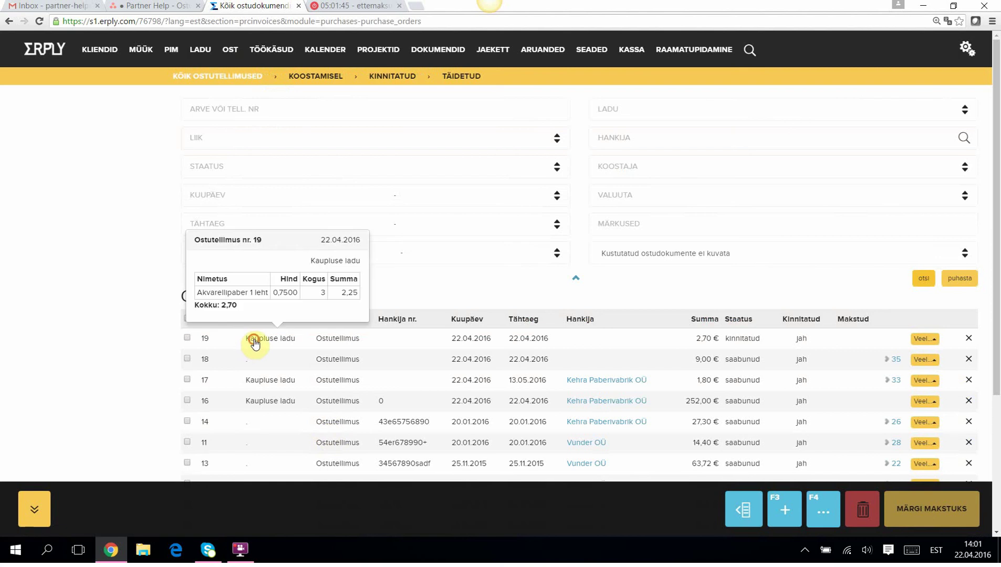
{"action": "left_click", "coordinate": [256, 342]}
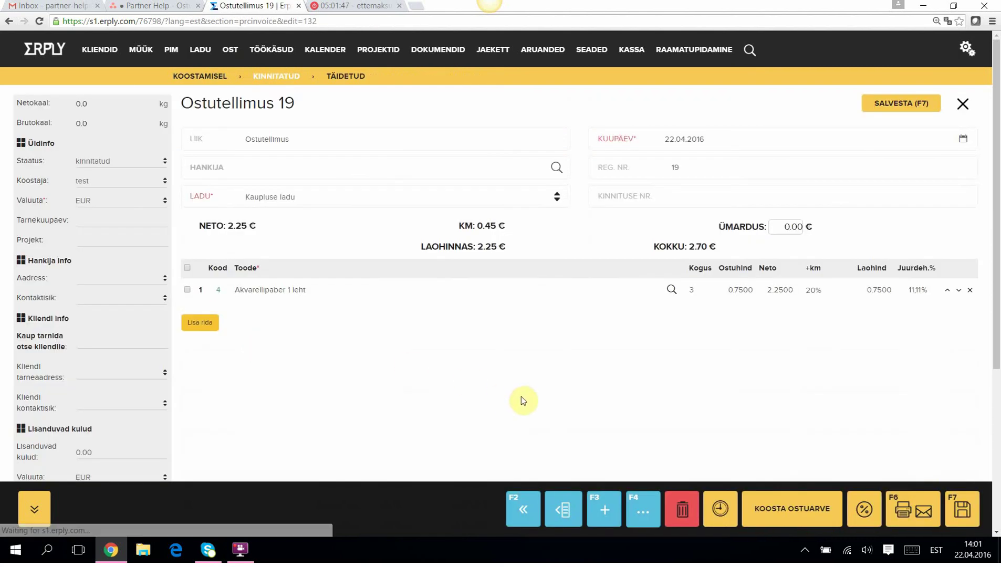
{"action": "left_click", "coordinate": [555, 167]}
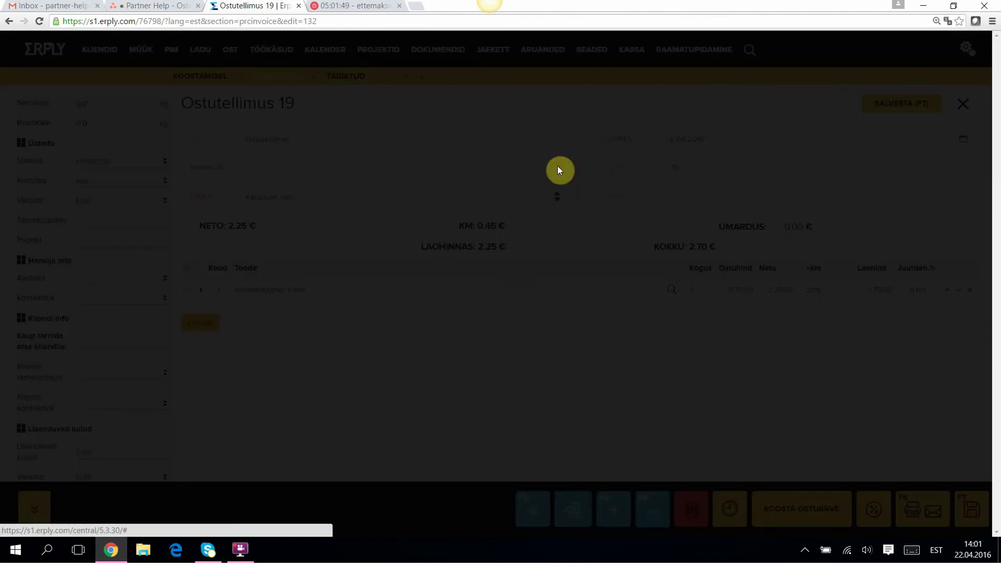
{"action": "left_click", "coordinate": [375, 172]}
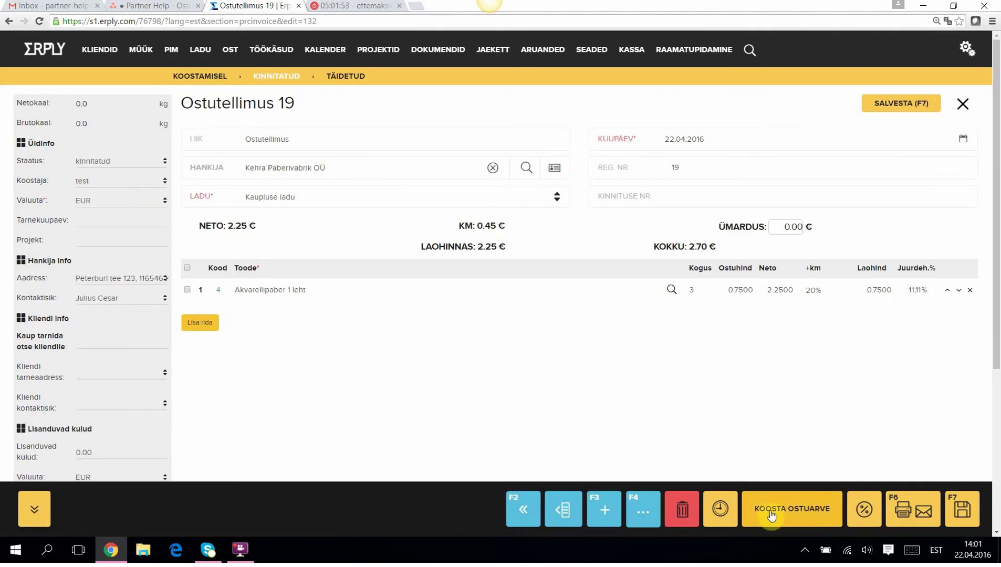
Step: Create a purchase invoice (Ostuarve-saateleht) from the purchase order with invoice number 4567890 and supplier Kehra Paberivabrik OÜ, and confirm it
{"action": "left_click", "coordinate": [794, 511]}
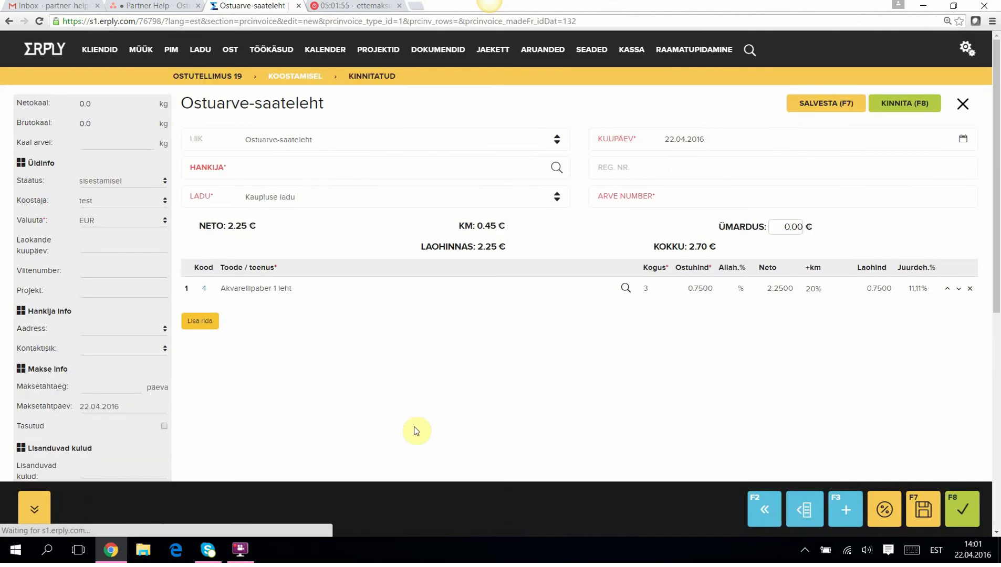
{"action": "left_click", "coordinate": [707, 200]}
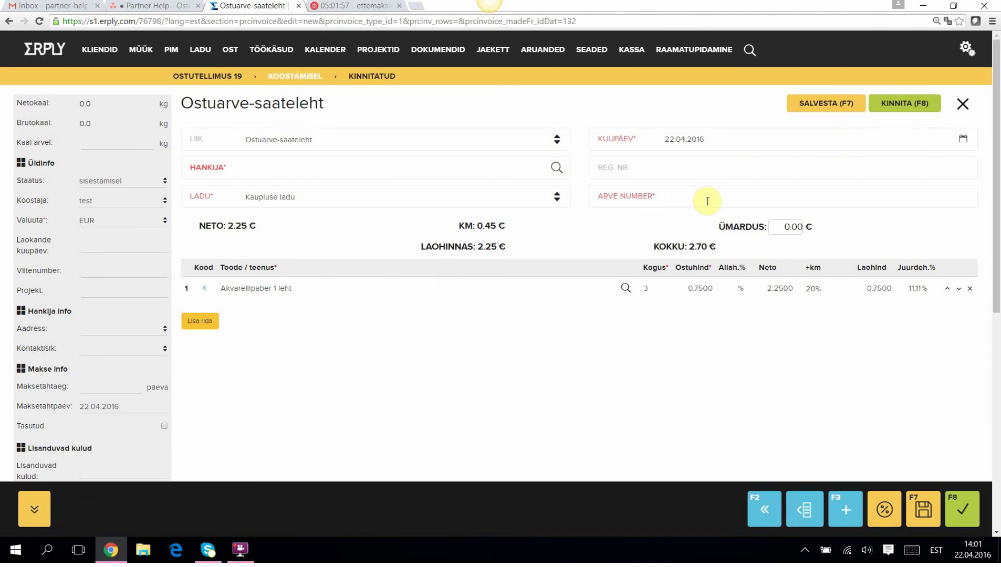
{"action": "type", "text": "4567890"}
{"action": "left_click", "coordinate": [556, 167]}
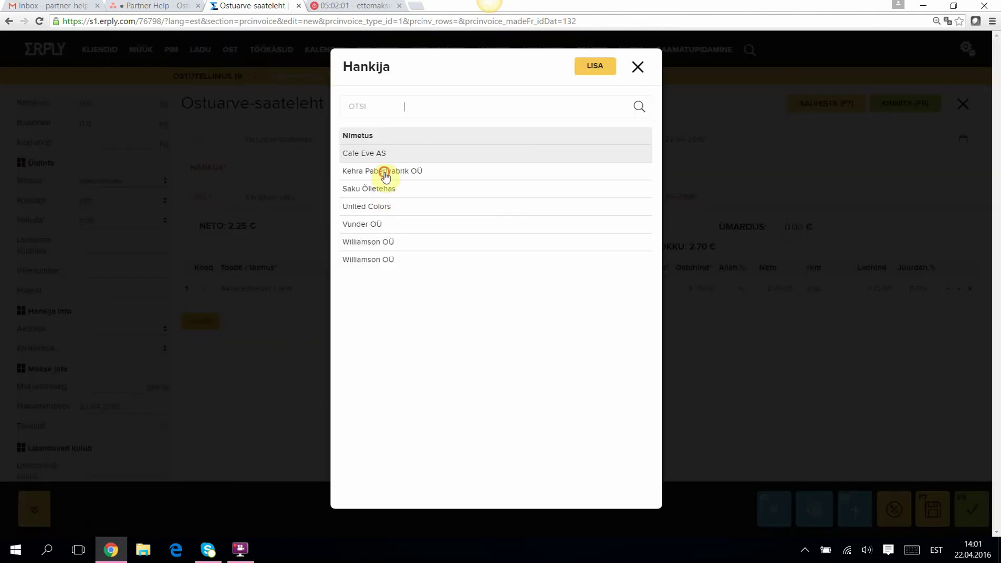
{"action": "left_click", "coordinate": [385, 172]}
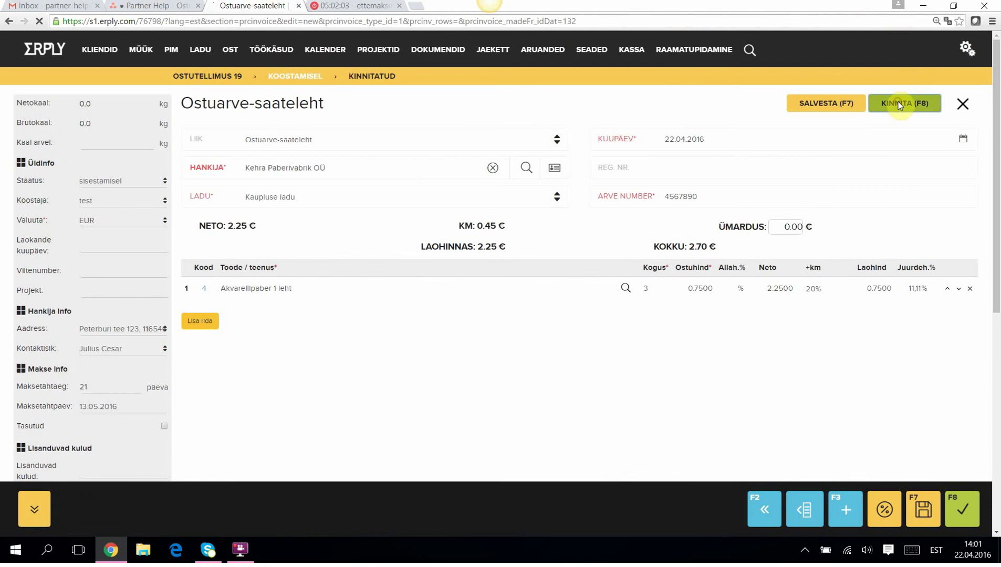
{"action": "left_click", "coordinate": [898, 103]}
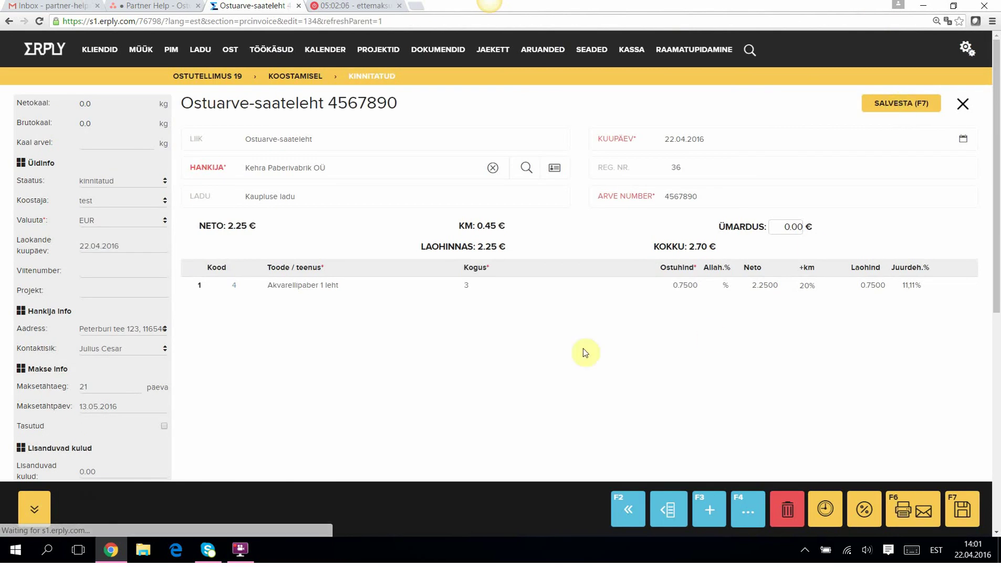
Step: Reopen the 2,00 € Tallinna Kultuuriülikool SA split order from the unfulfilled (Täitmata) sales orders and cancel it
{"action": "mouse_move", "coordinate": [144, 50]}
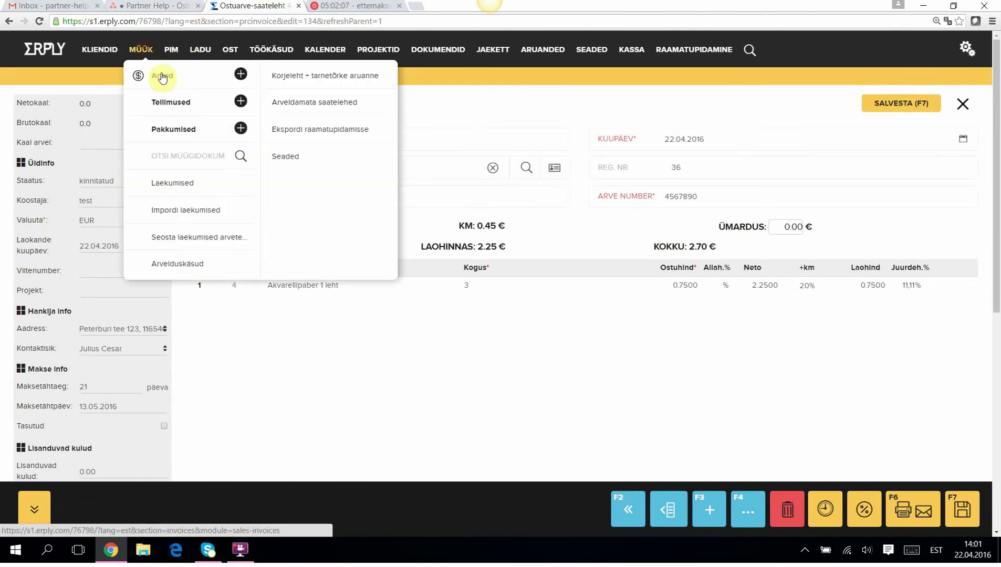
{"action": "left_click", "coordinate": [171, 102]}
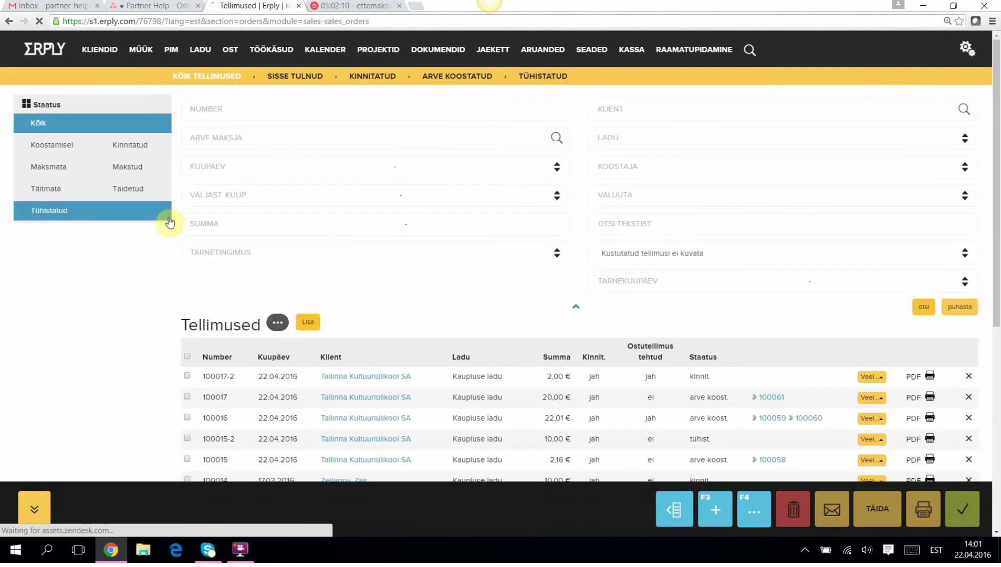
{"action": "left_click", "coordinate": [47, 191]}
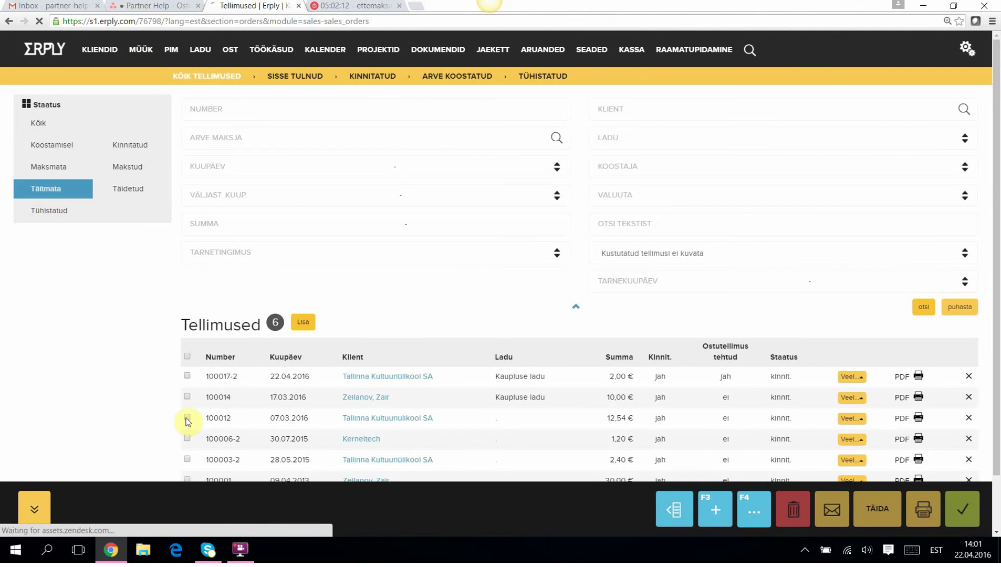
{"action": "left_click", "coordinate": [225, 375]}
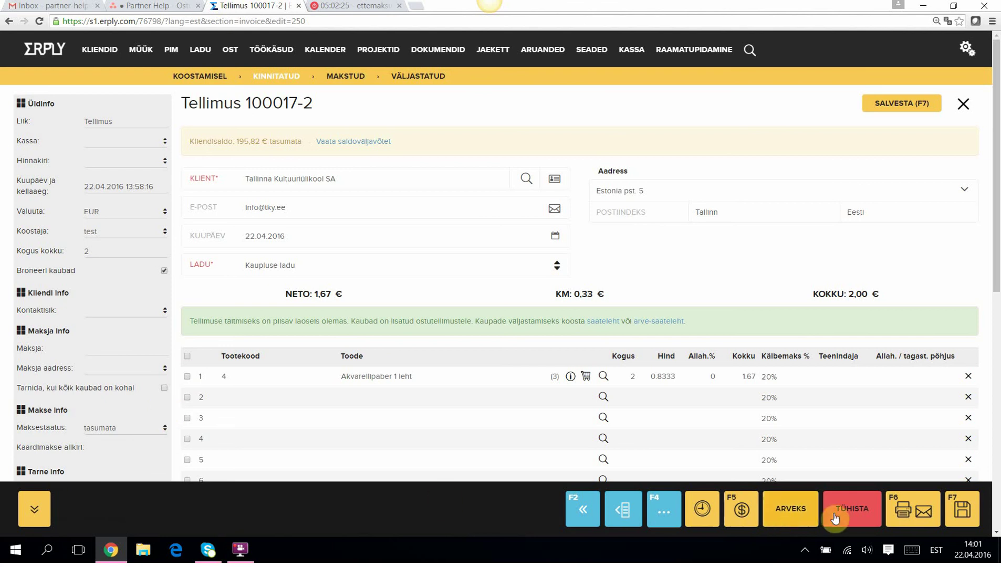
{"action": "left_click", "coordinate": [858, 505]}
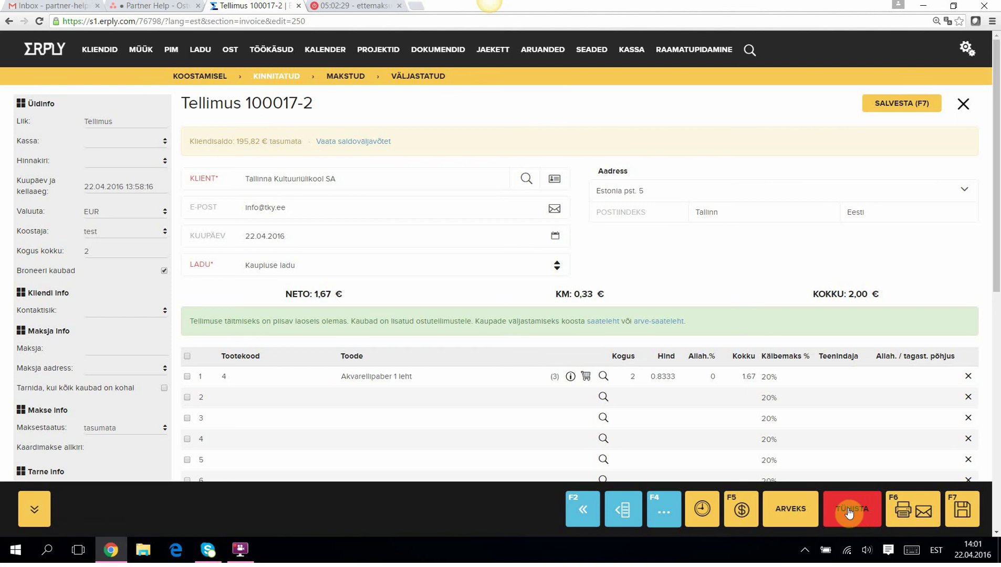
{"action": "left_click", "coordinate": [848, 507]}
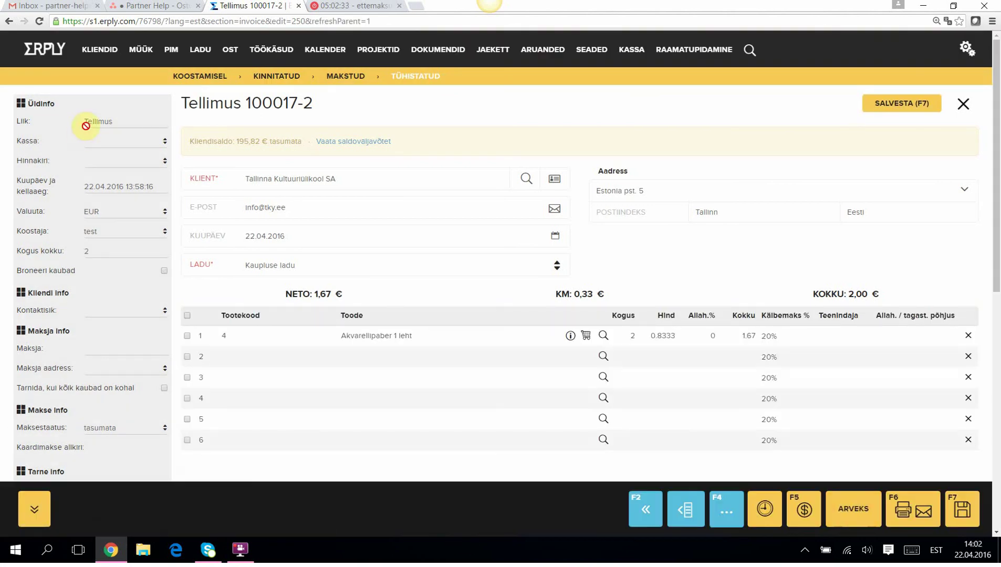
Step: Return to the sales orders list and show only the cancelled (Tühistatud) orders
{"action": "mouse_move", "coordinate": [141, 50]}
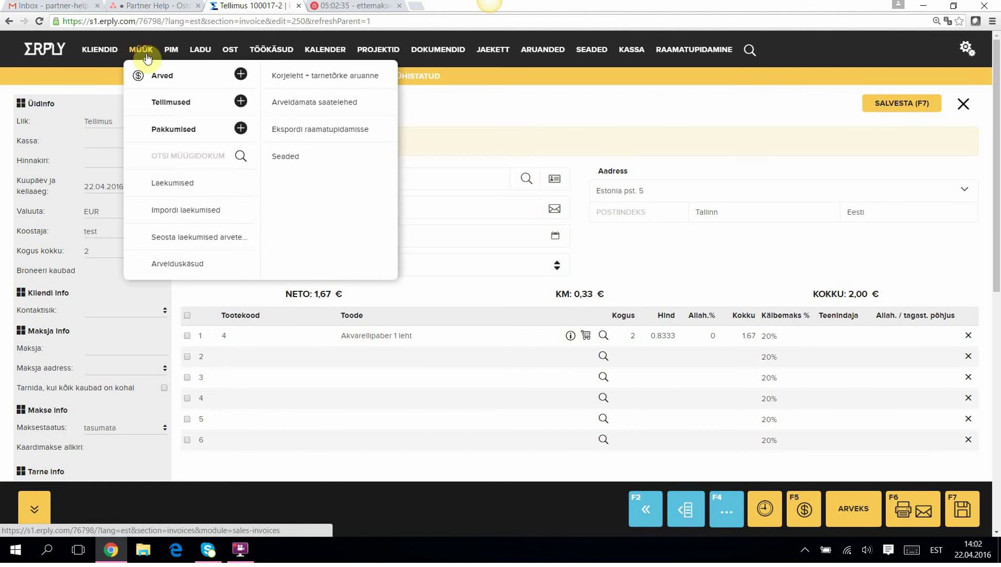
{"action": "left_click", "coordinate": [174, 105]}
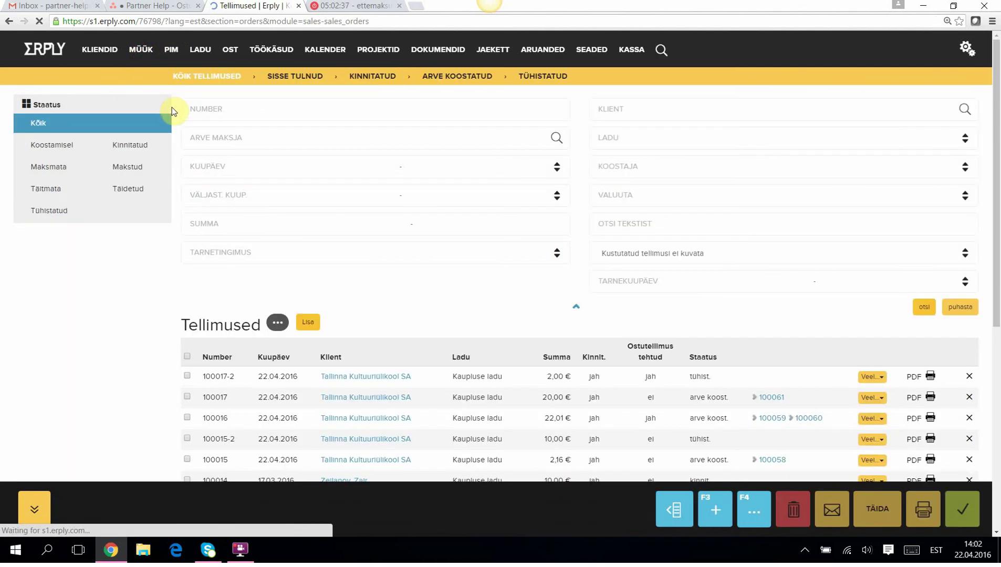
{"action": "left_click", "coordinate": [46, 209]}
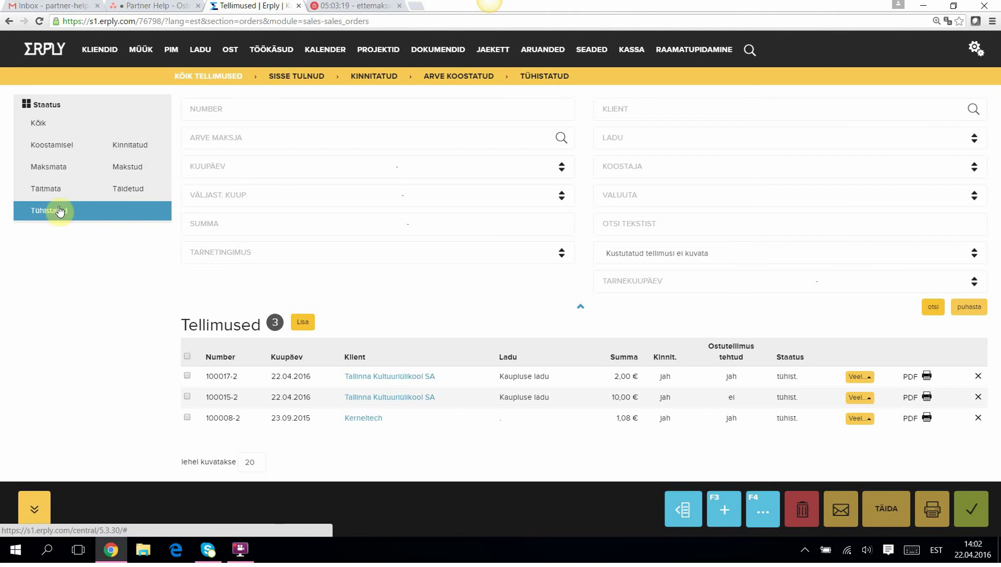
{"action": "left_click", "coordinate": [242, 549]}
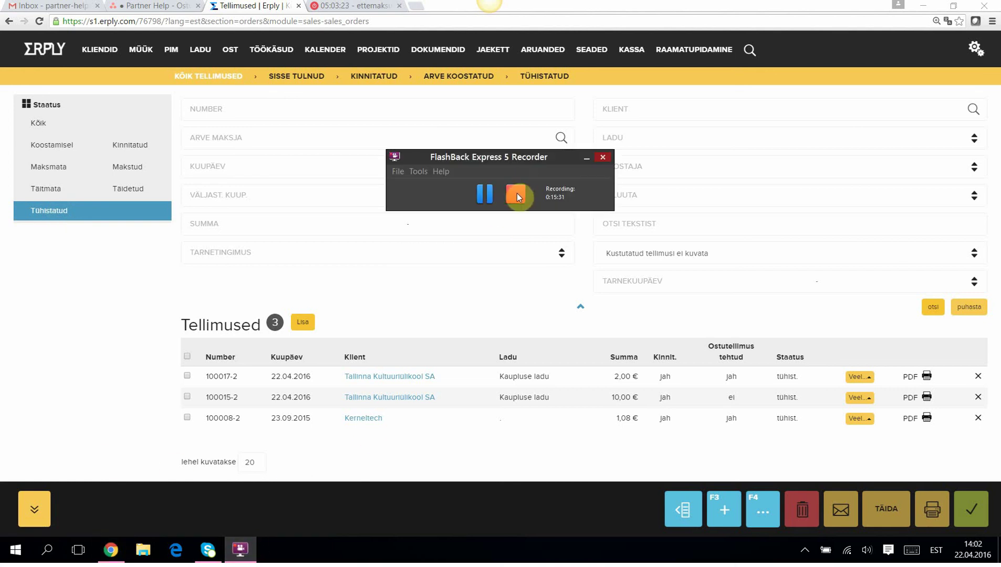